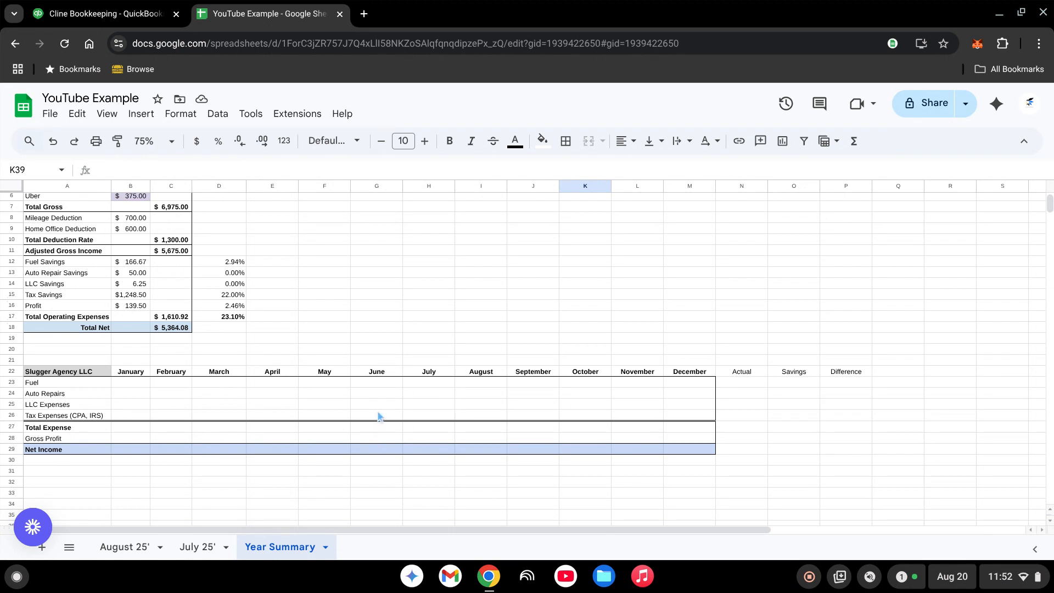
# Step: Review the July 25' sheet's monthly, weekly, daily income and mileage tables, and the Year Summary sheet's yearly and Slugger Agency LLC tables
pyautogui.click(192, 547)
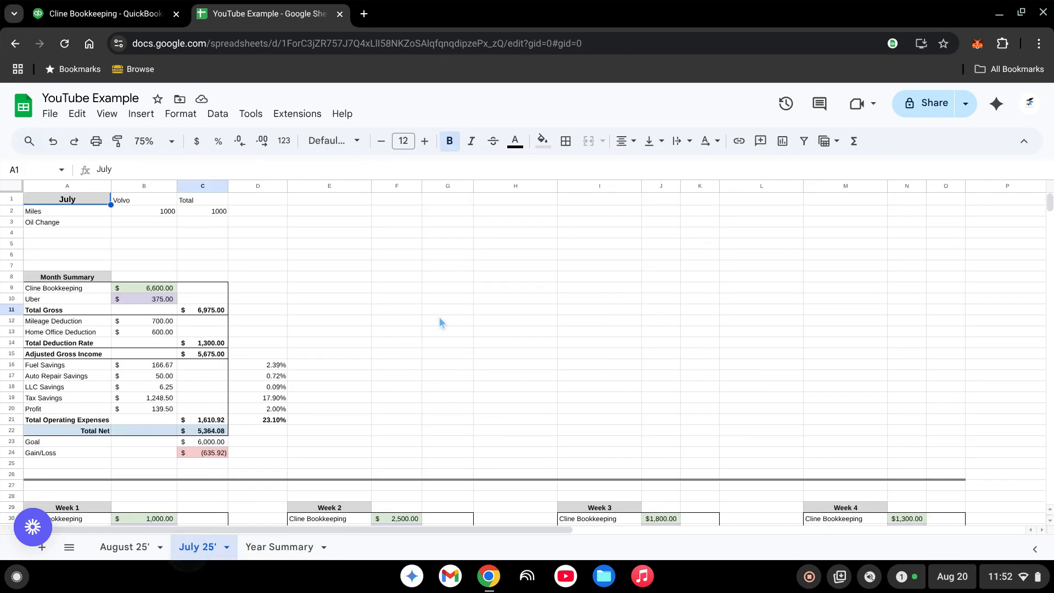
pyautogui.scroll(-3, 426, 344)
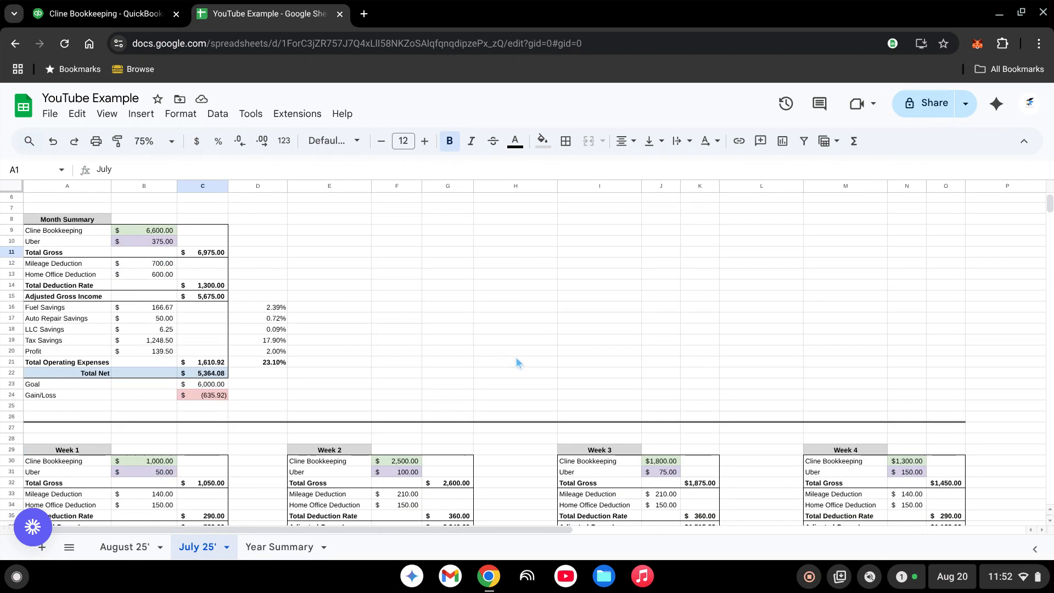
pyautogui.scroll(-3, 495, 349)
pyautogui.scroll(-8, 494, 349)
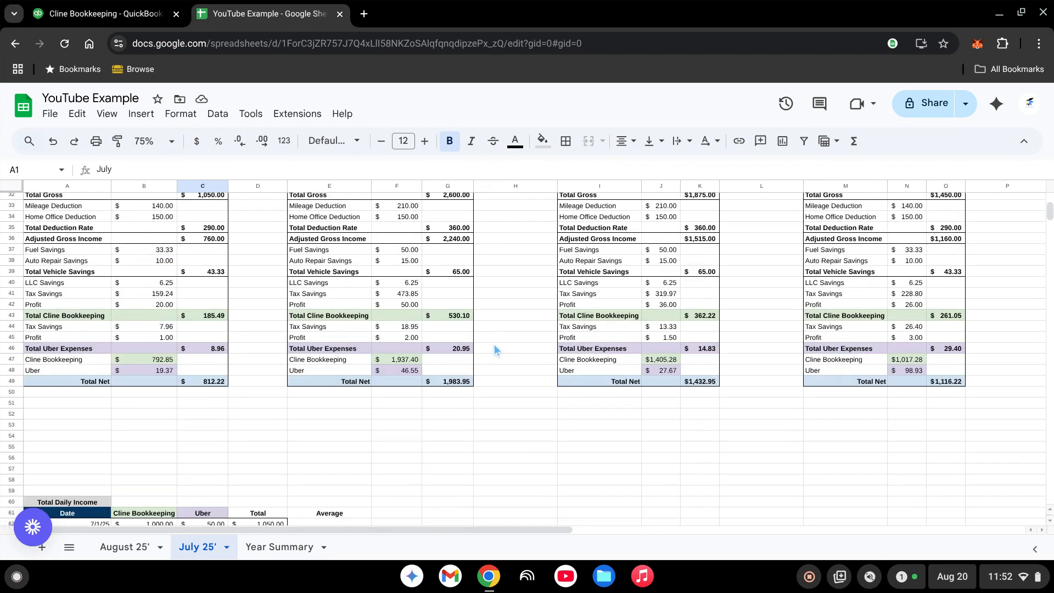
pyautogui.scroll(-9, 489, 344)
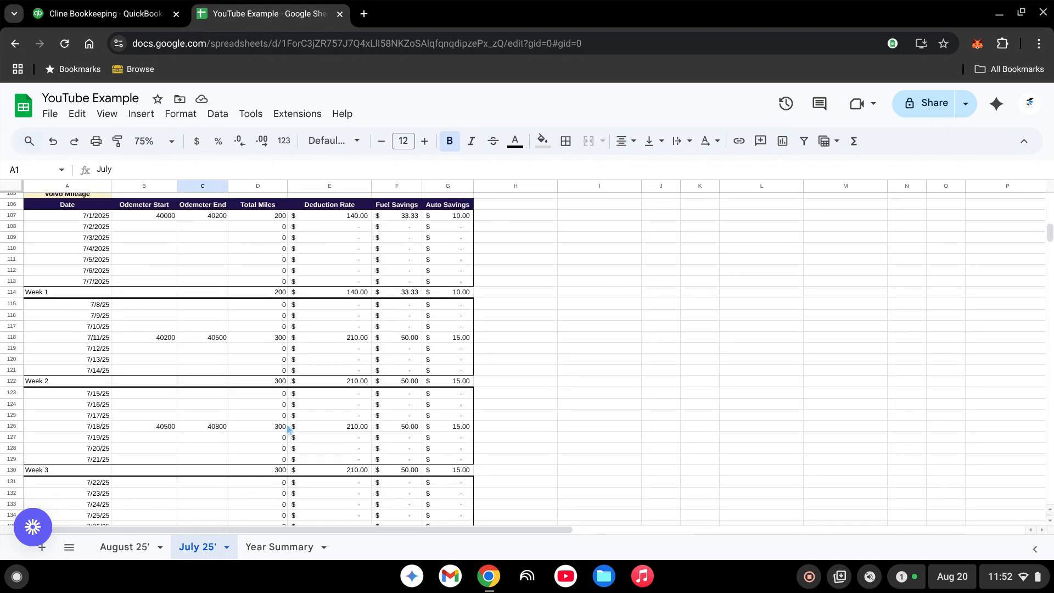
pyautogui.scroll(9, 494, 407)
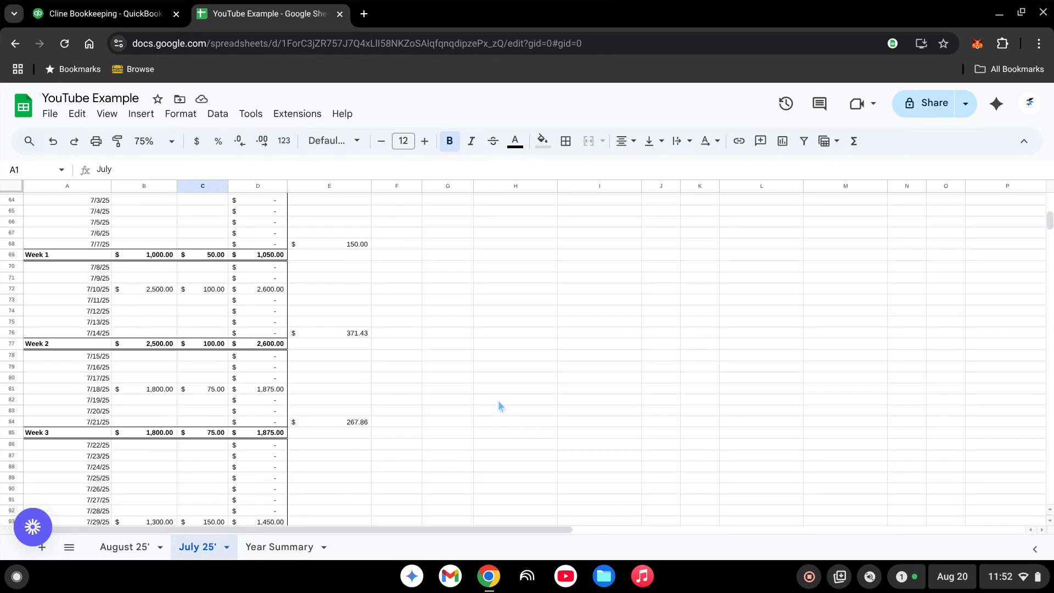
pyautogui.scroll(13, 500, 407)
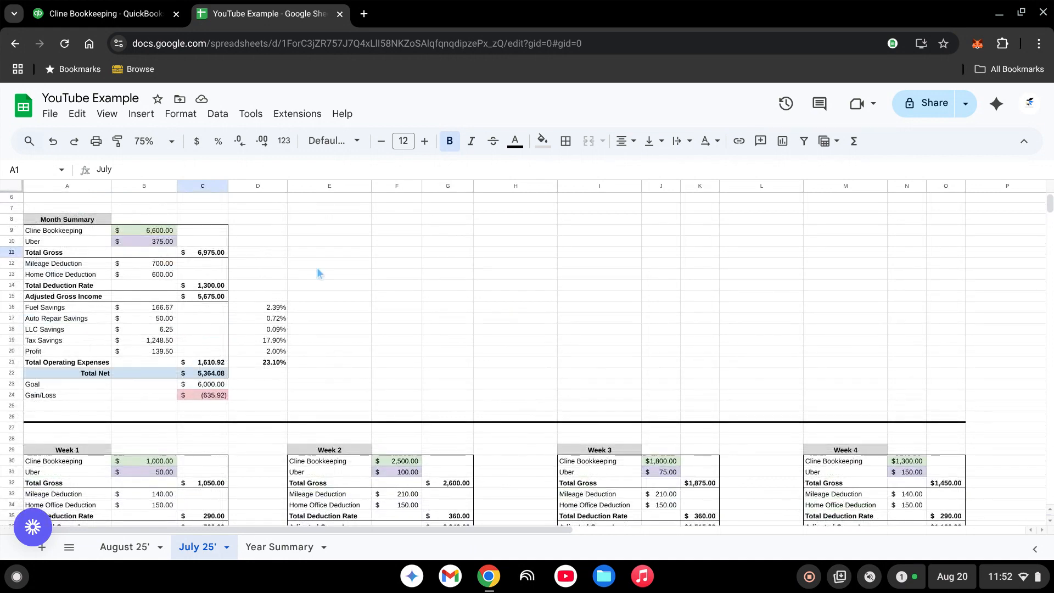
pyautogui.click(280, 548)
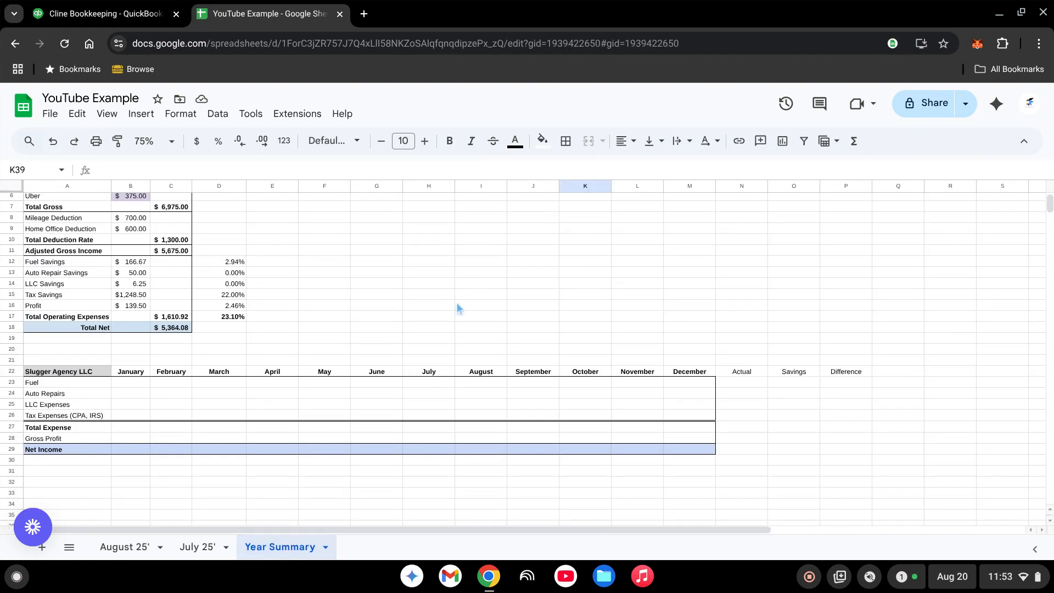
pyautogui.scroll(2, 430, 318)
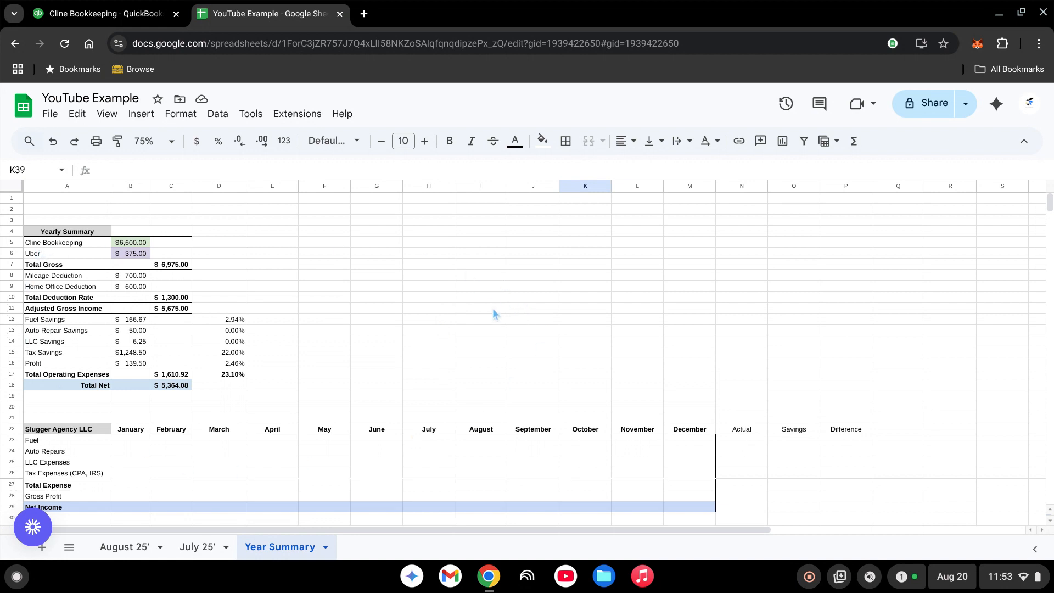
pyautogui.scroll(-2, 484, 356)
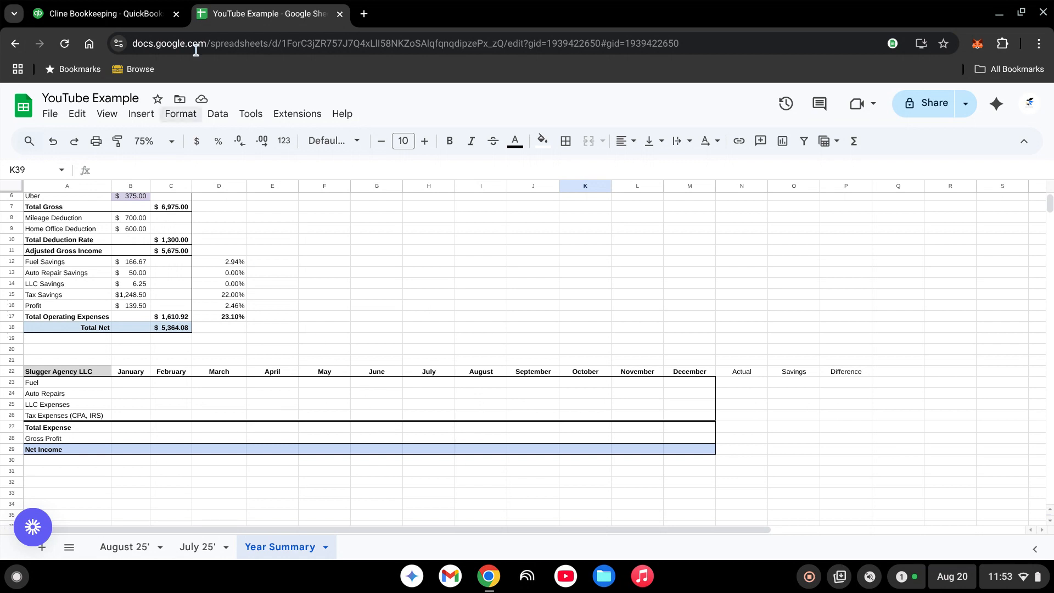
# Step: Consult the June 2025 Profit and Loss report in QuickBooks and enter 133.91 as the July Auto Repairs expense in Google Sheets' Year Summary
pyautogui.click(137, 17)
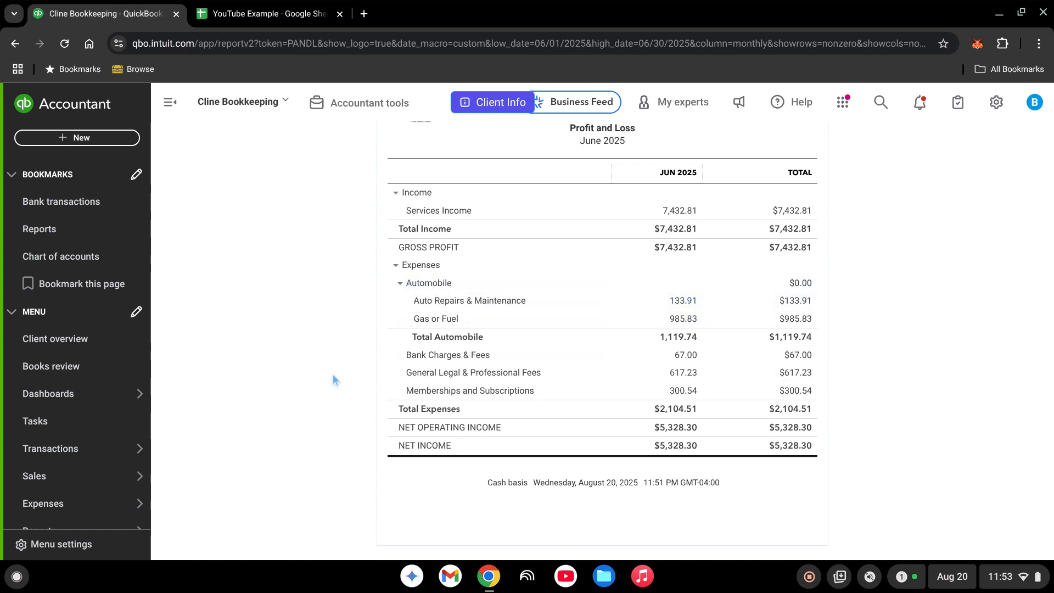
pyautogui.click(269, 14)
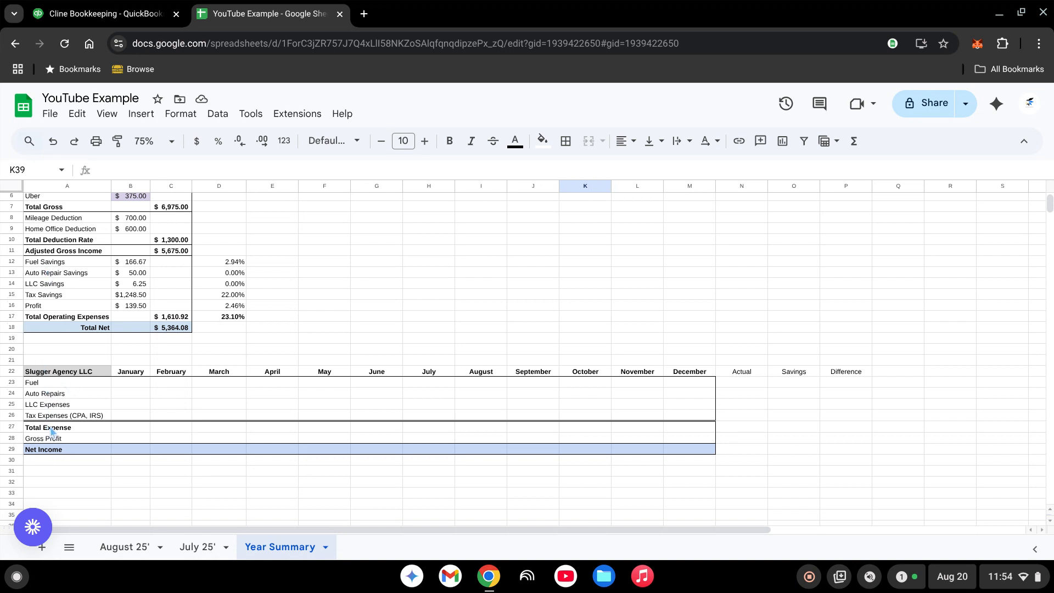
pyautogui.click(135, 12)
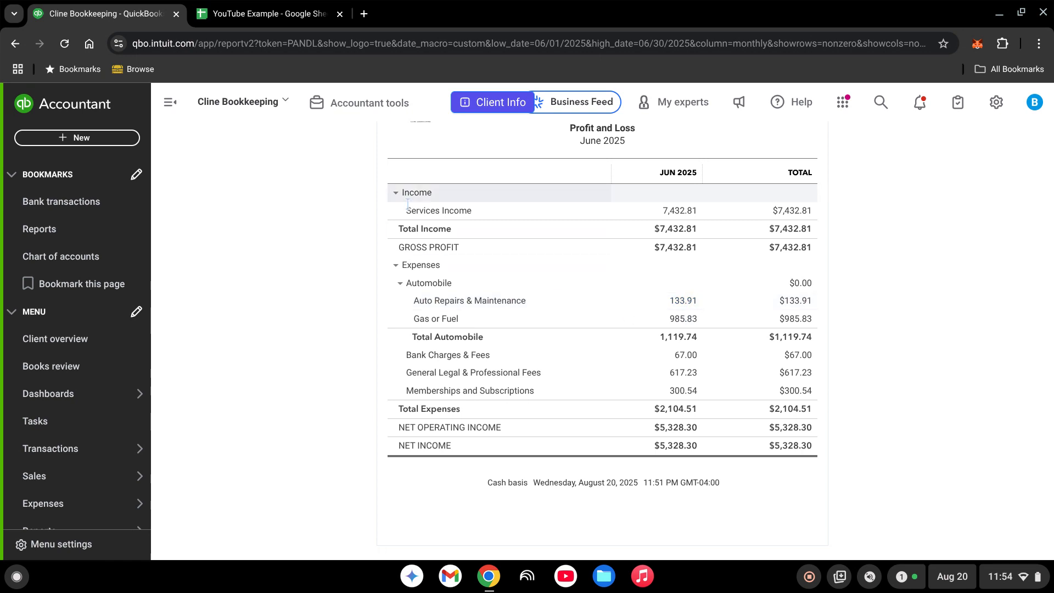
pyautogui.click(229, 17)
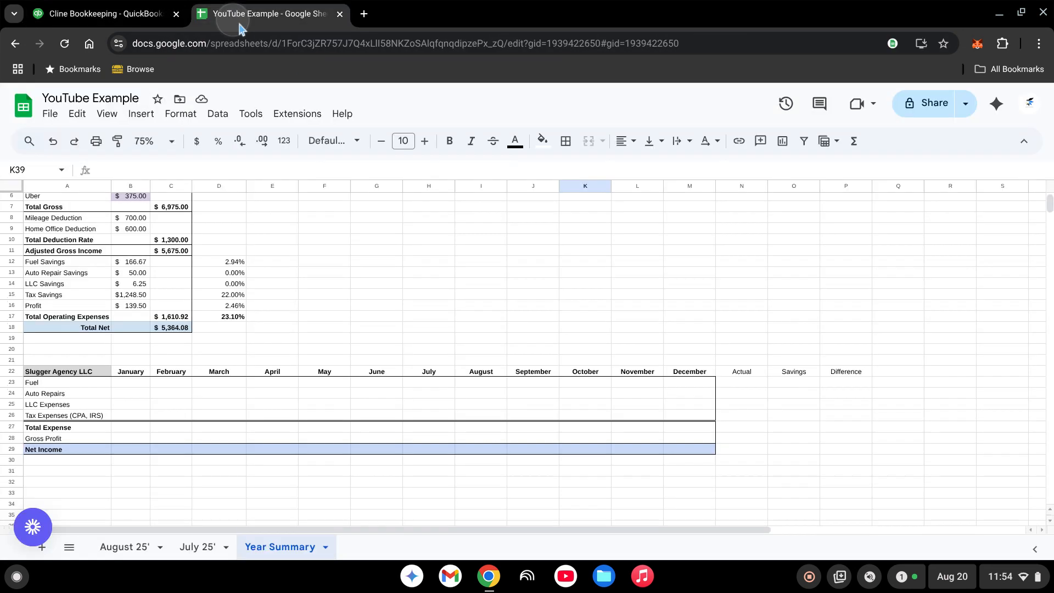
pyautogui.click(433, 392)
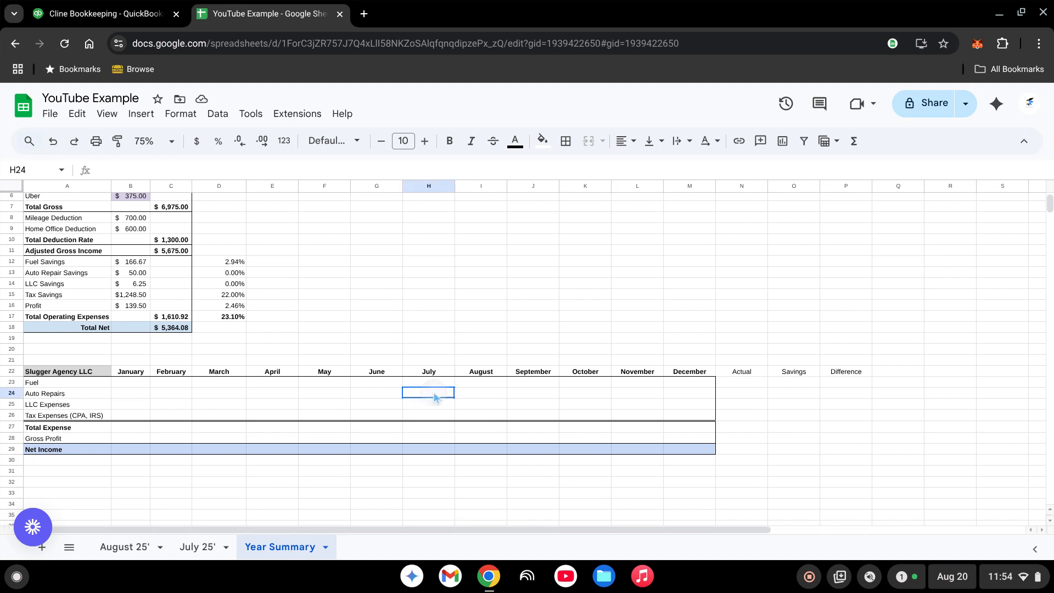
pyautogui.write('133.91')
pyautogui.press('Return')
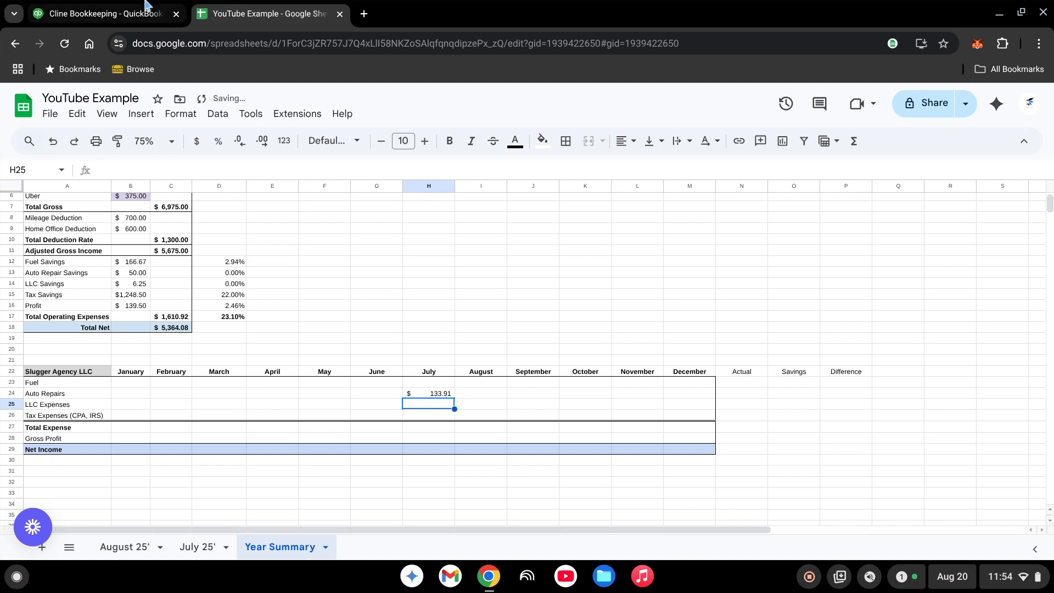
# Step: Look up Gas or Fuel in the QuickBooks Profit and Loss report and enter 985.83 as the July Fuel expense in Google Sheets
pyautogui.click(134, 14)
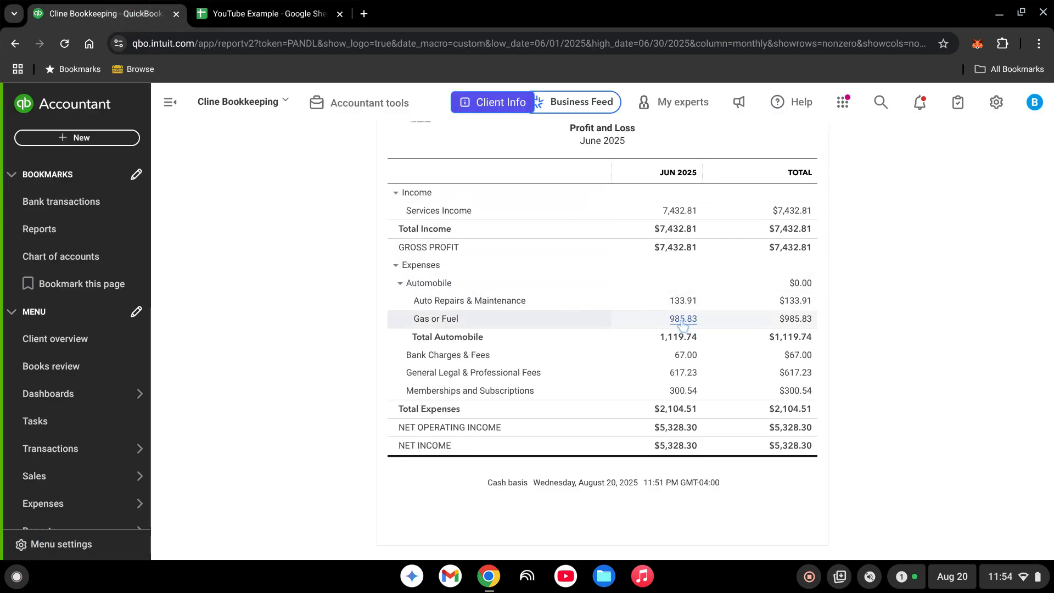
pyautogui.click(280, 16)
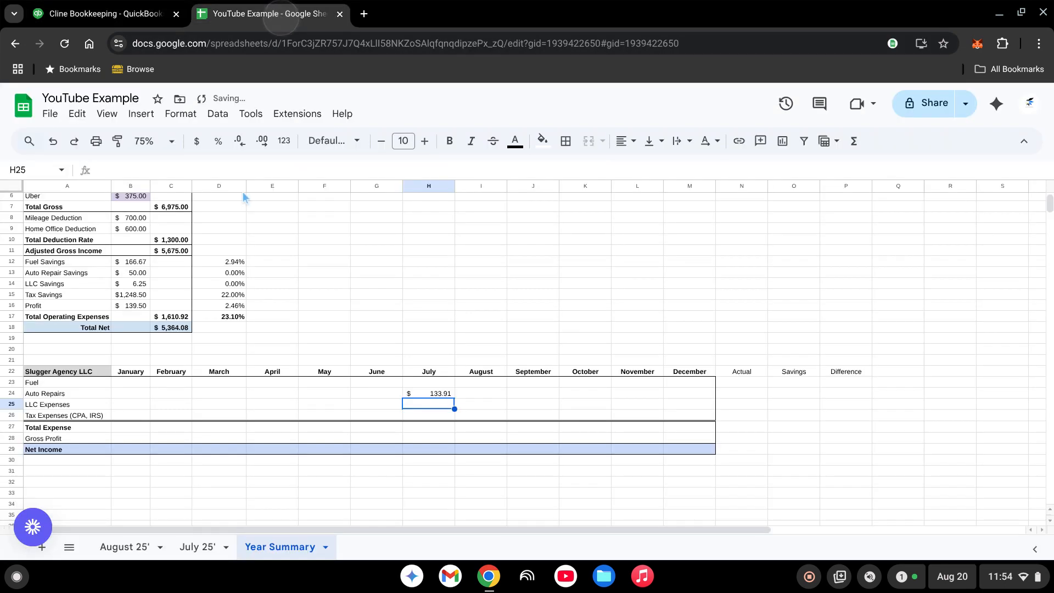
pyautogui.click(439, 384)
pyautogui.write('985')
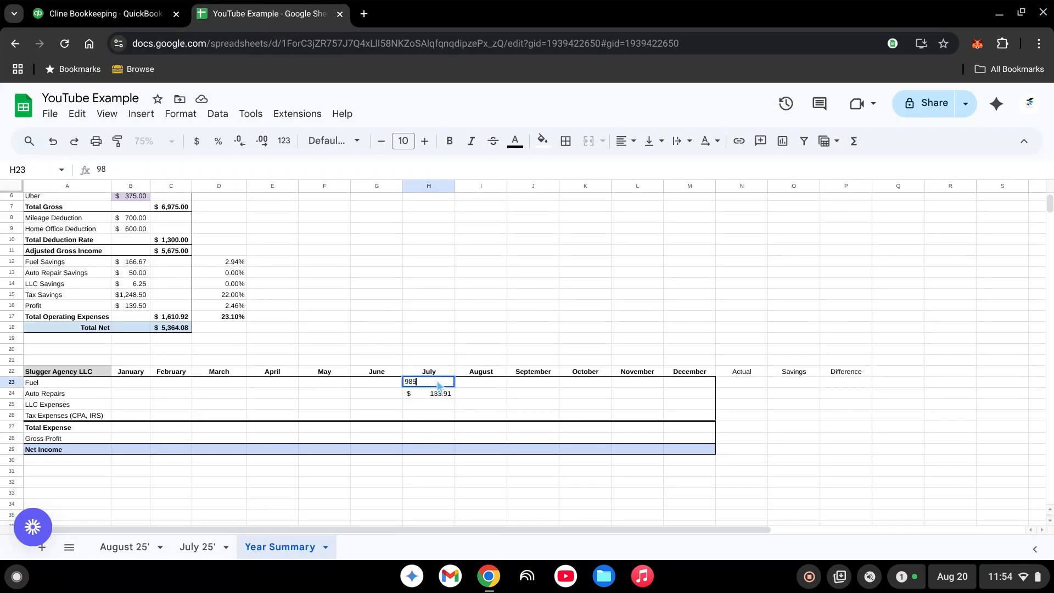
pyautogui.write('.83')
pyautogui.press('Return')
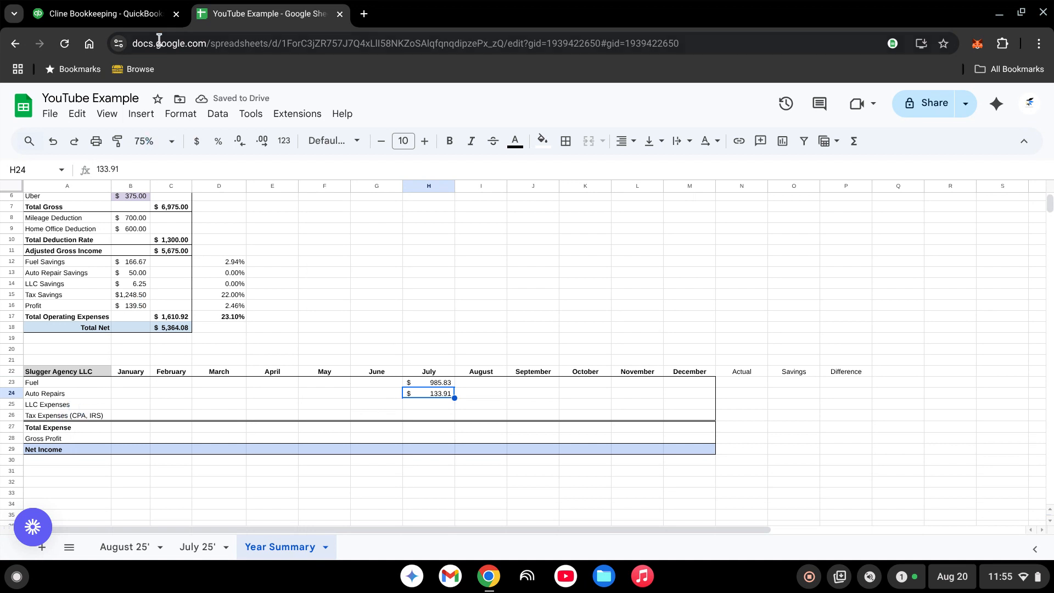
# Step: Switch to QuickBooks and open the June 2025 transactions behind General Legal & Professional Fees to examine their individual amounts
pyautogui.click(130, 17)
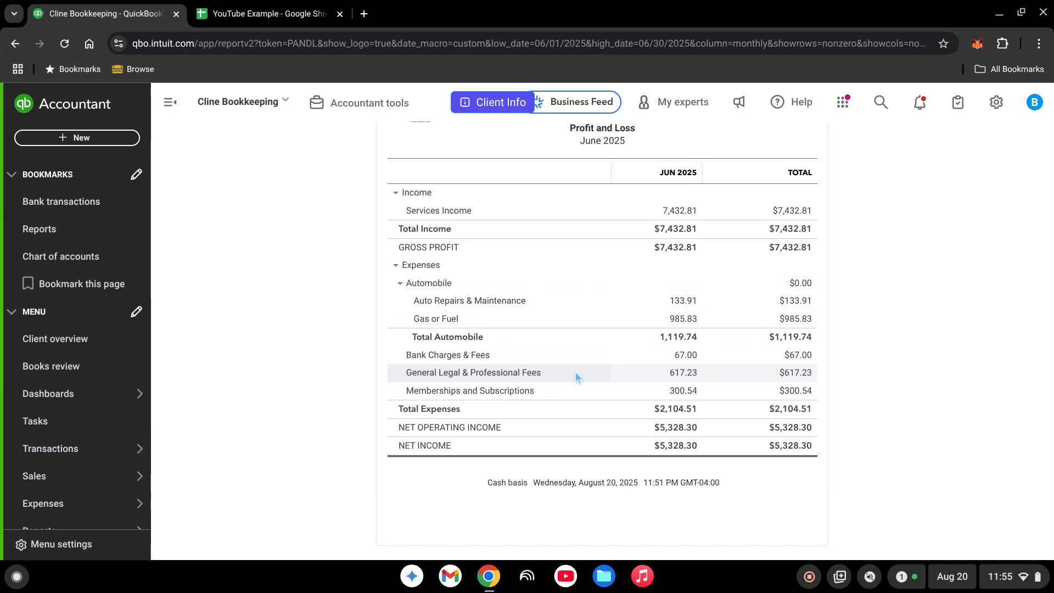
pyautogui.click(687, 374)
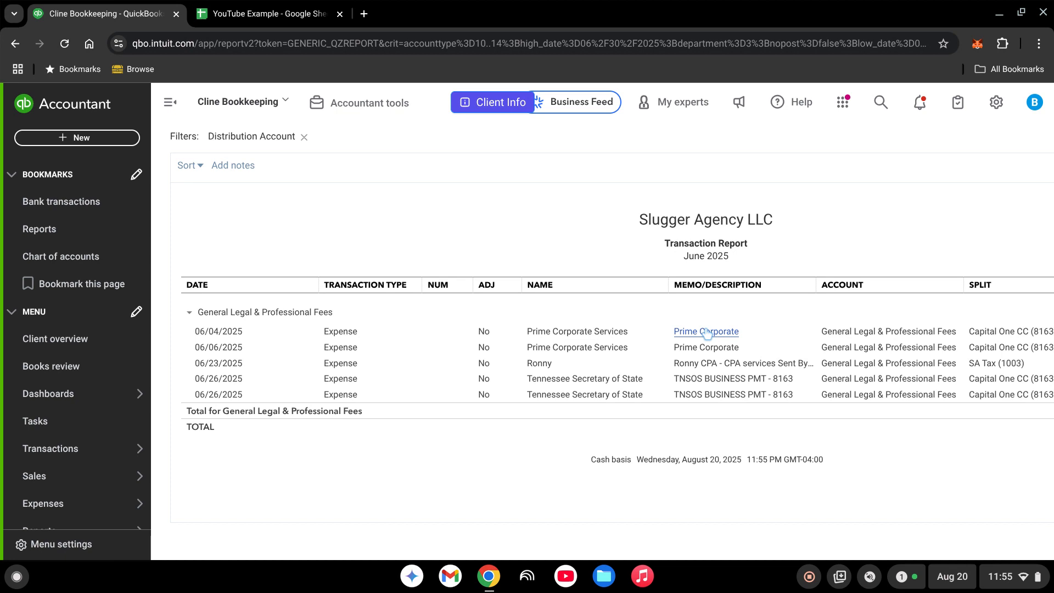
pyautogui.hscroll(5, 706, 333)
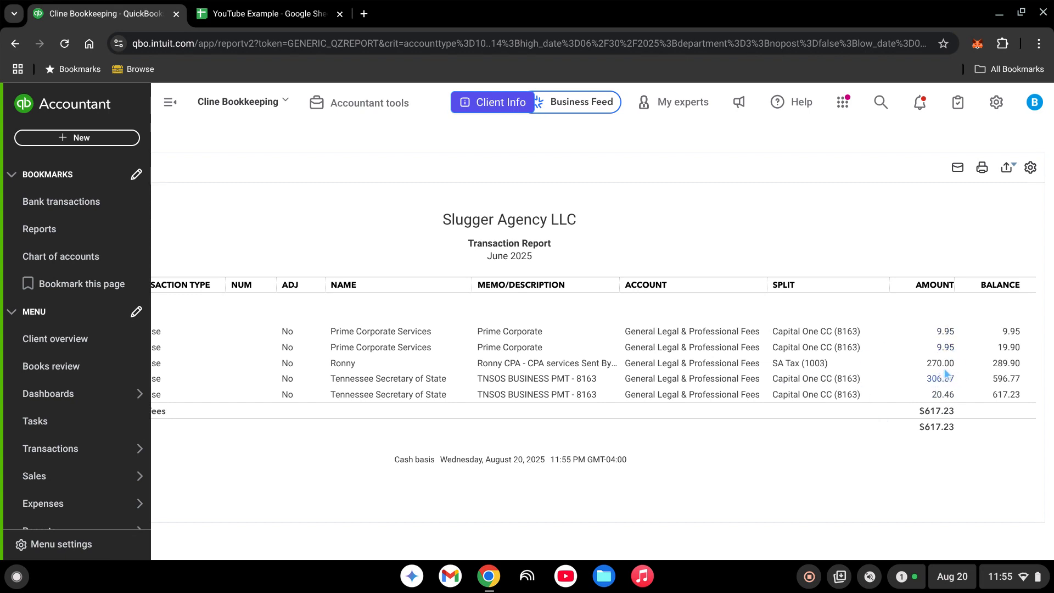
# Step: In Google Sheets, enter the July LLC Expenses as =9.95+9.95+306.87+20.46, checking the amounts against the QuickBooks transaction report
pyautogui.click(253, 14)
pyautogui.click(432, 408)
pyautogui.write('=9.95')
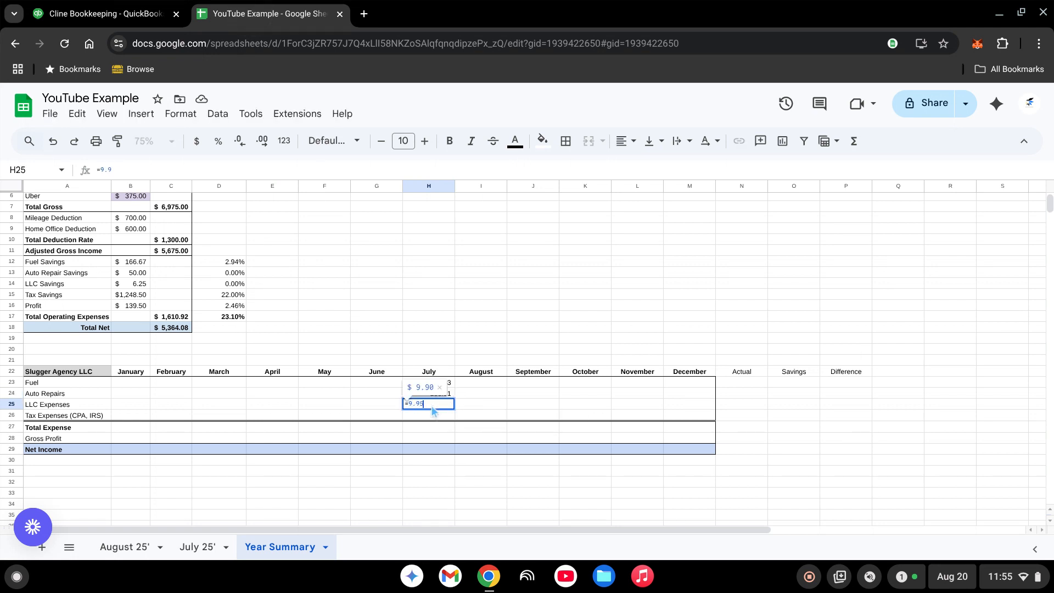
pyautogui.write('+9.95')
pyautogui.write('+')
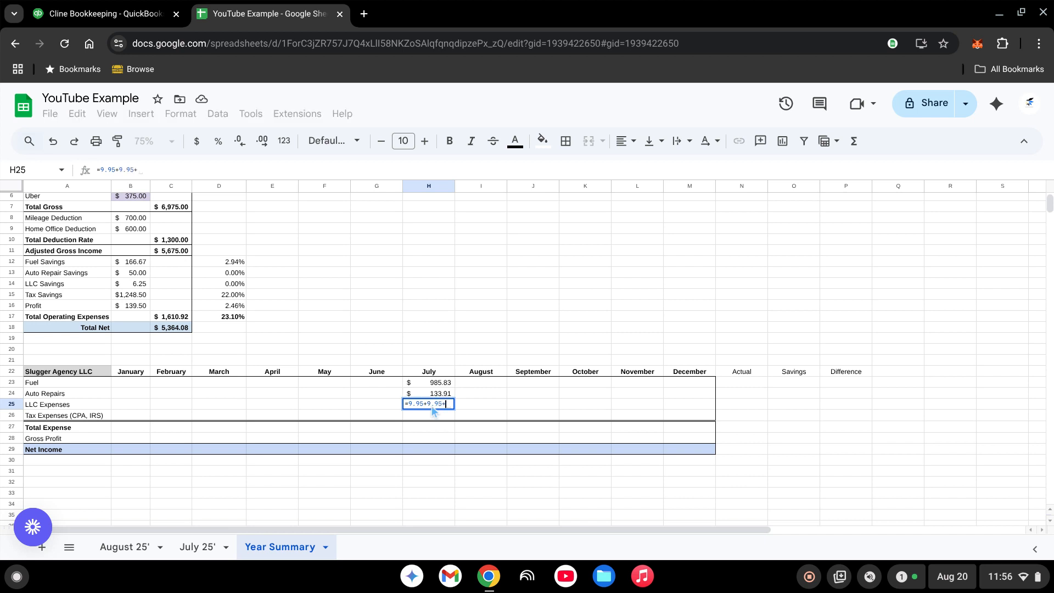
pyautogui.click(113, 14)
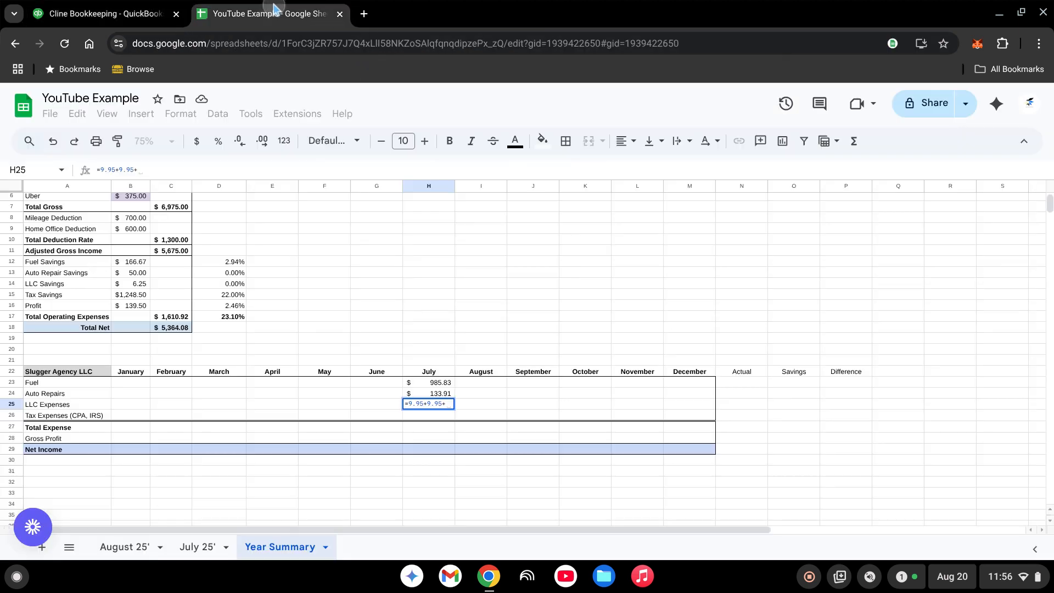
pyautogui.click(275, 11)
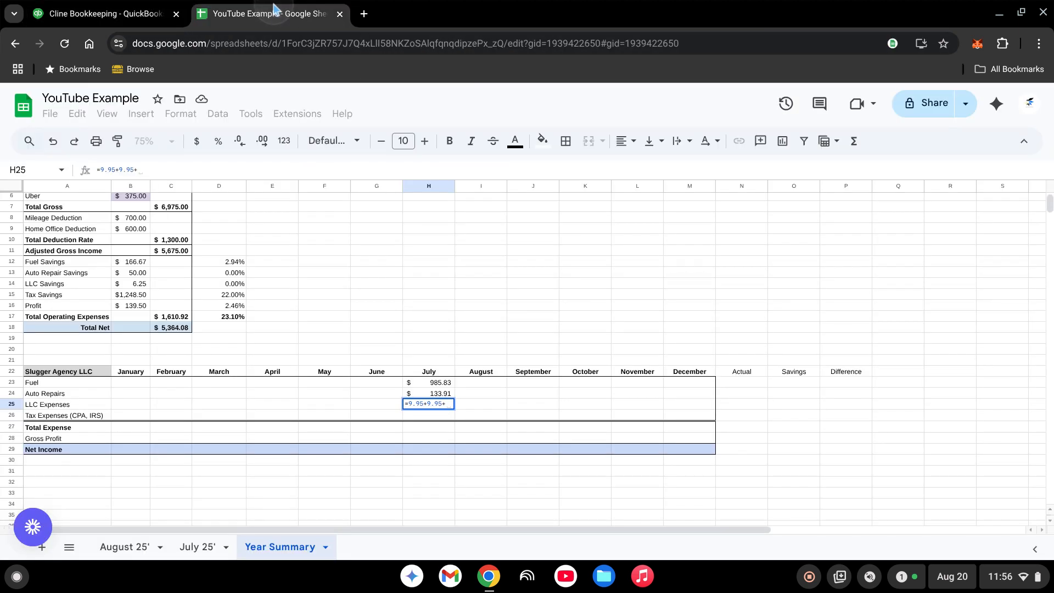
pyautogui.write('306')
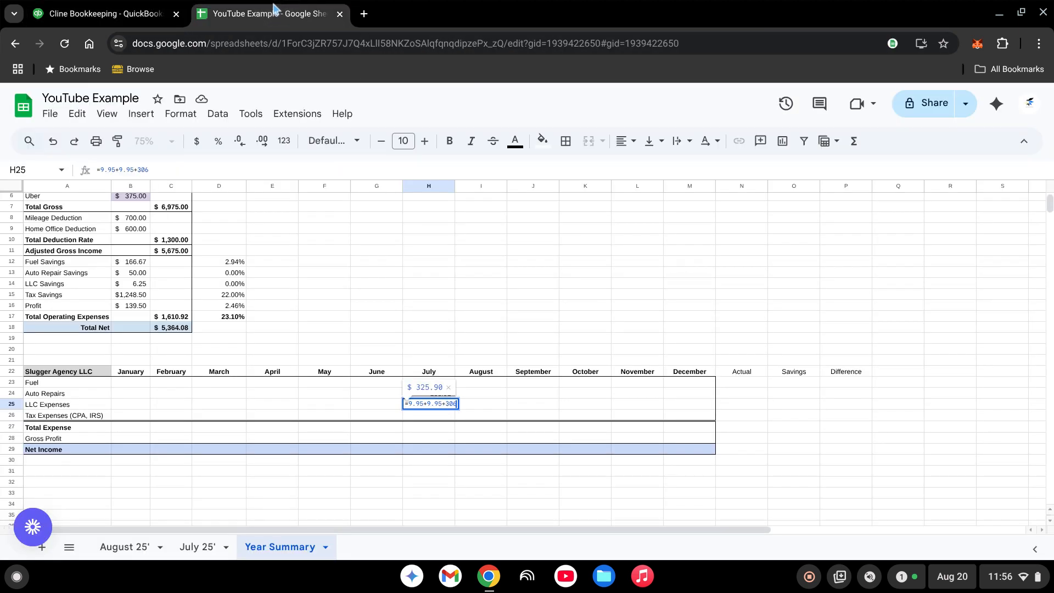
pyautogui.write('.87+')
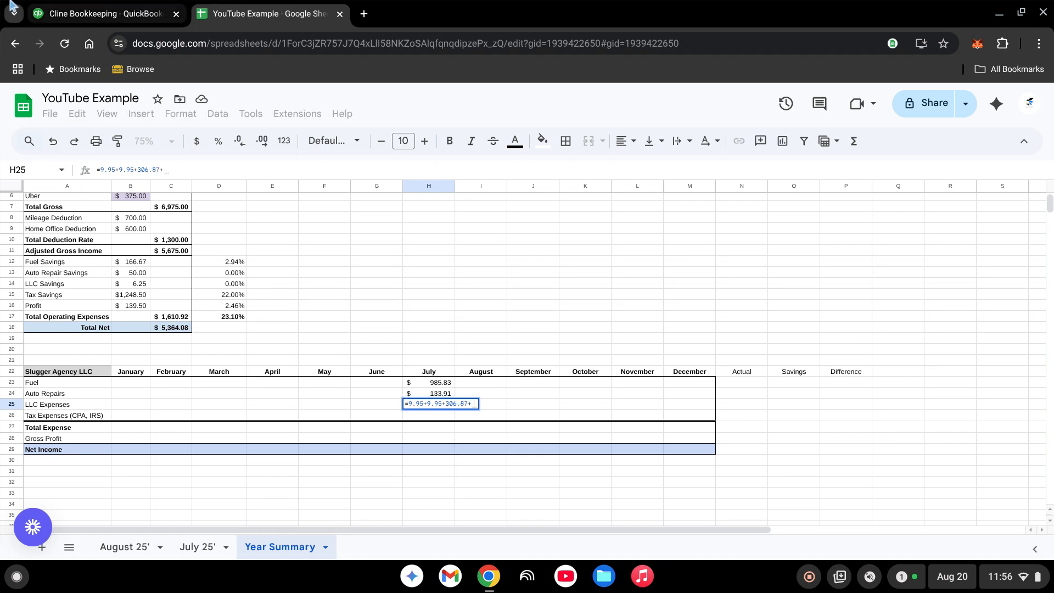
pyautogui.click(103, 12)
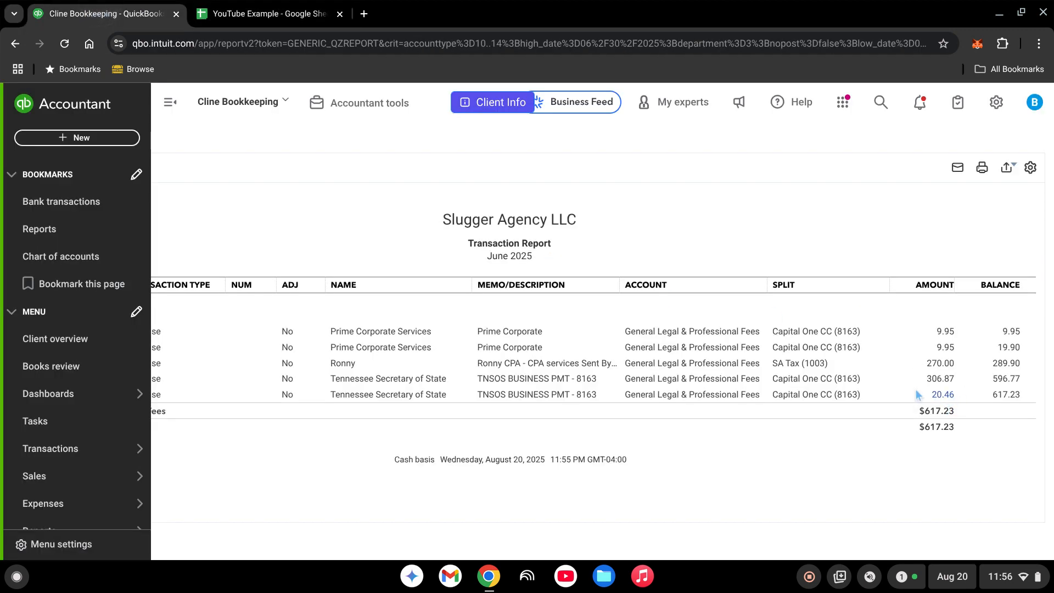
pyautogui.click(293, 19)
pyautogui.write('+9.95+306.87+')
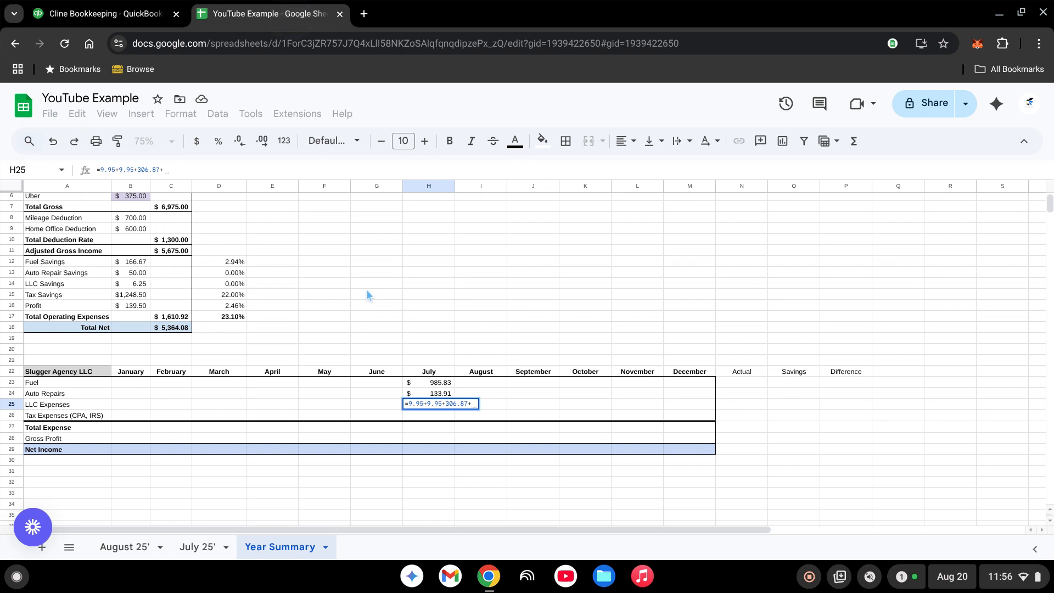
pyautogui.write('20.46')
pyautogui.press('Return')
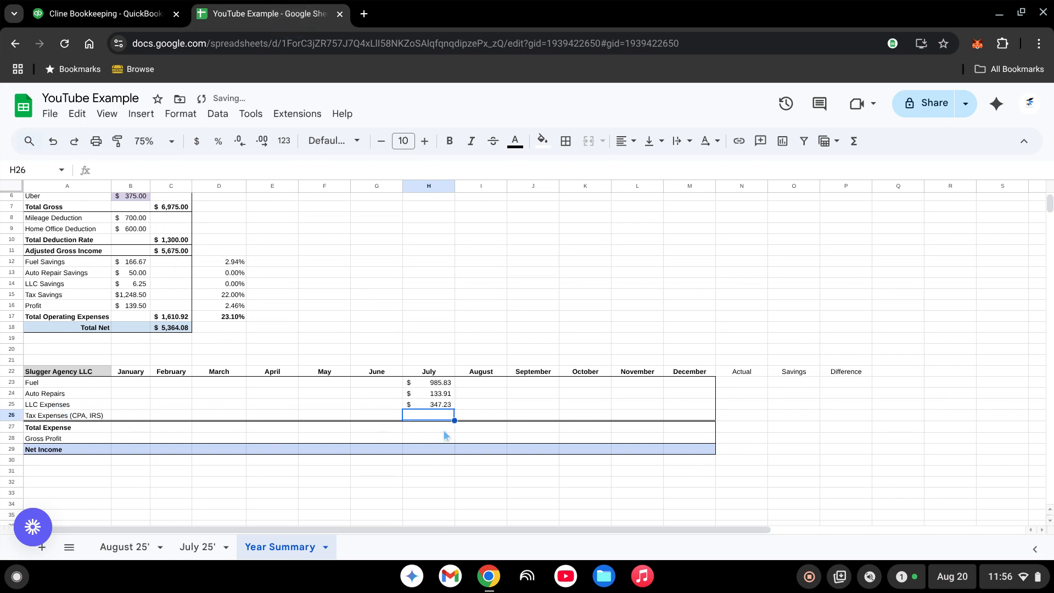
# Step: Look up the CPA services amount in the QuickBooks transaction report and enter 270 as the July Tax Expenses in Google Sheets
pyautogui.click(137, 15)
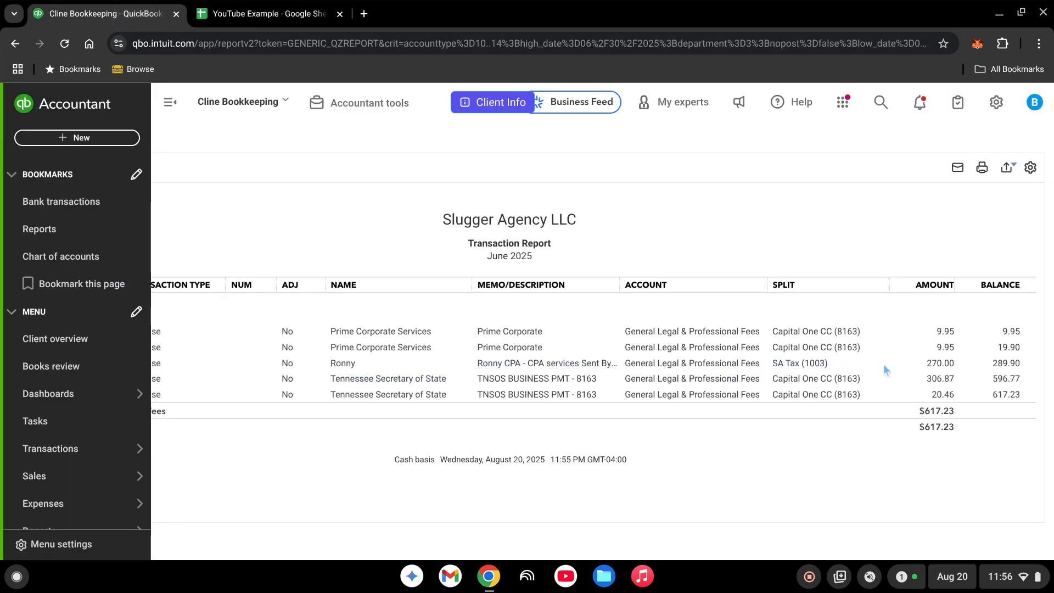
pyautogui.click(272, 14)
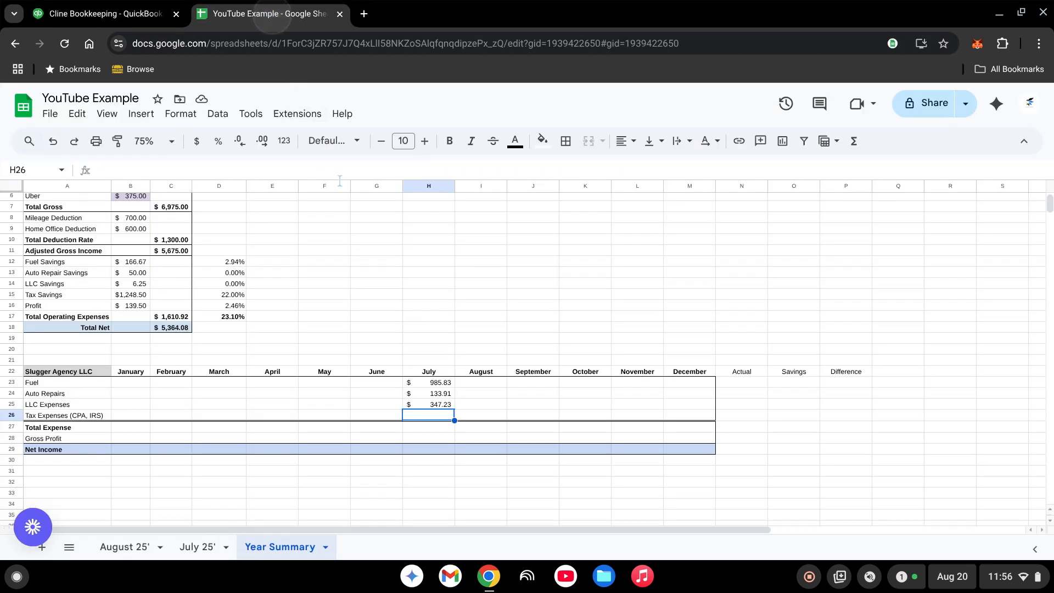
pyautogui.write('270')
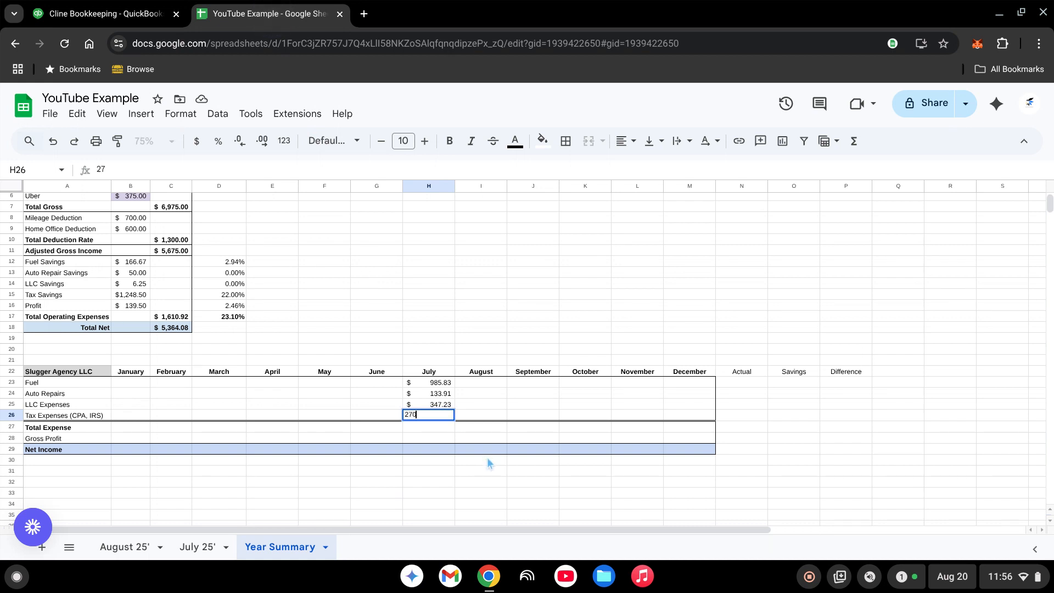
pyautogui.press('Return')
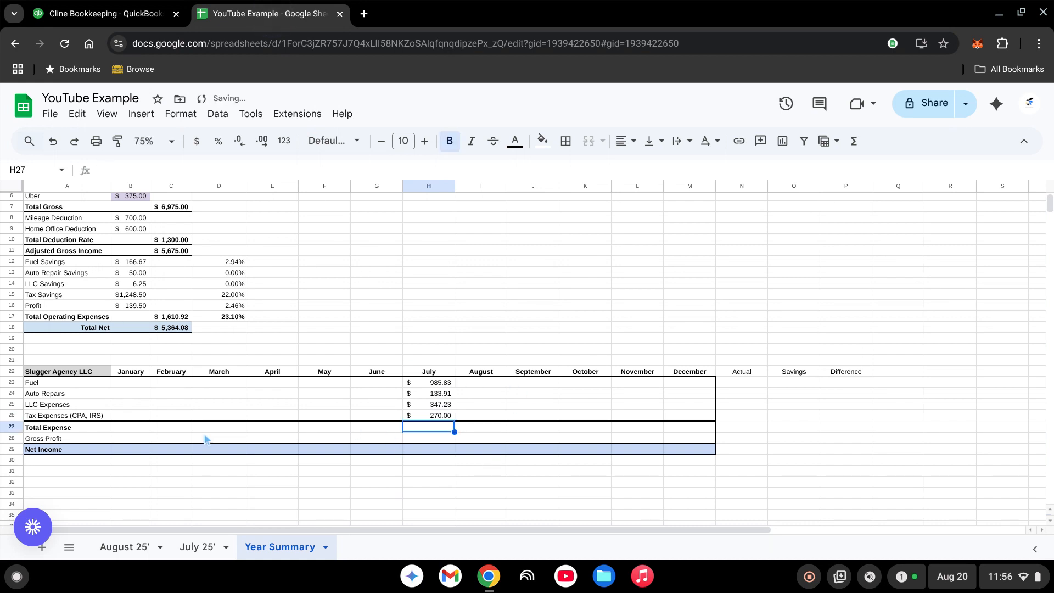
# Step: Enter the July Total Expense in H27 as the sum of the four expense amounts in H23:H26
pyautogui.write('=sum(')
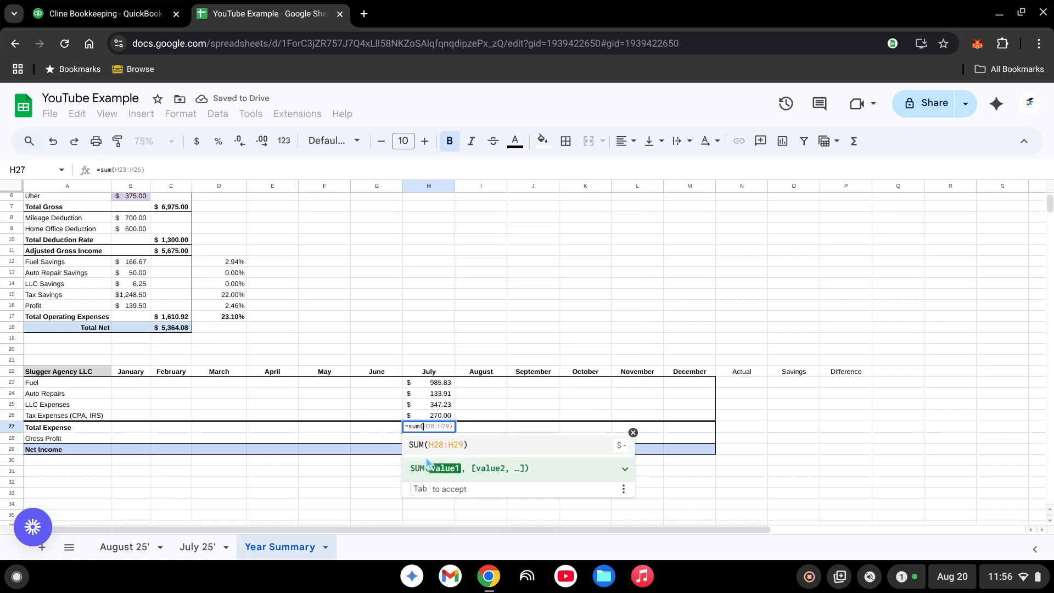
pyautogui.moveTo(436, 384); pyautogui.dragTo(442, 413)
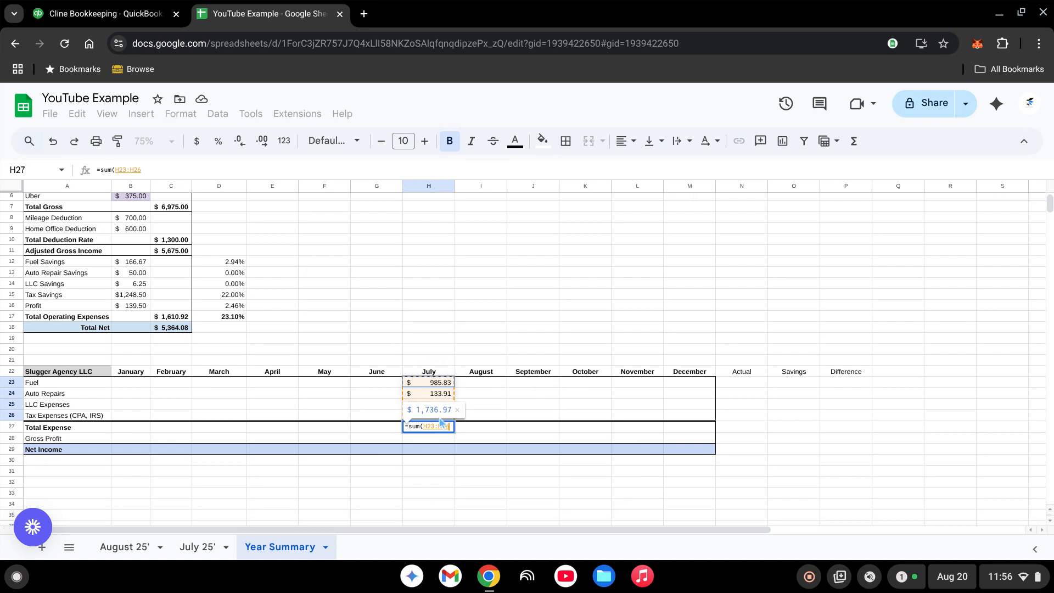
pyautogui.press('Return')
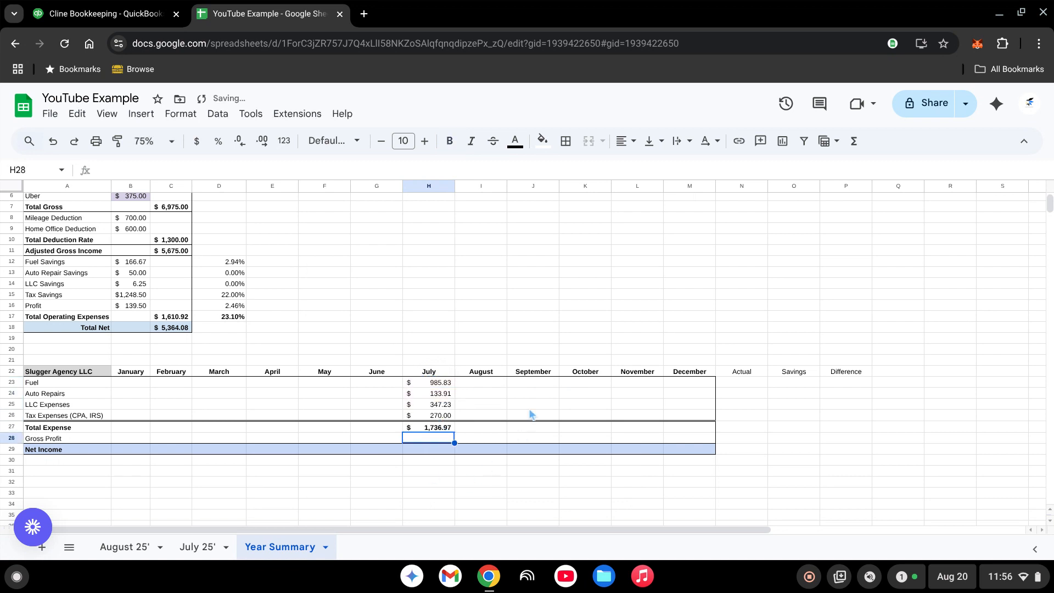
# Step: Link the July Gross Profit in H28 to the Total Gross cell C11 on the July 25' sheet
pyautogui.scroll(-2, 530, 414)
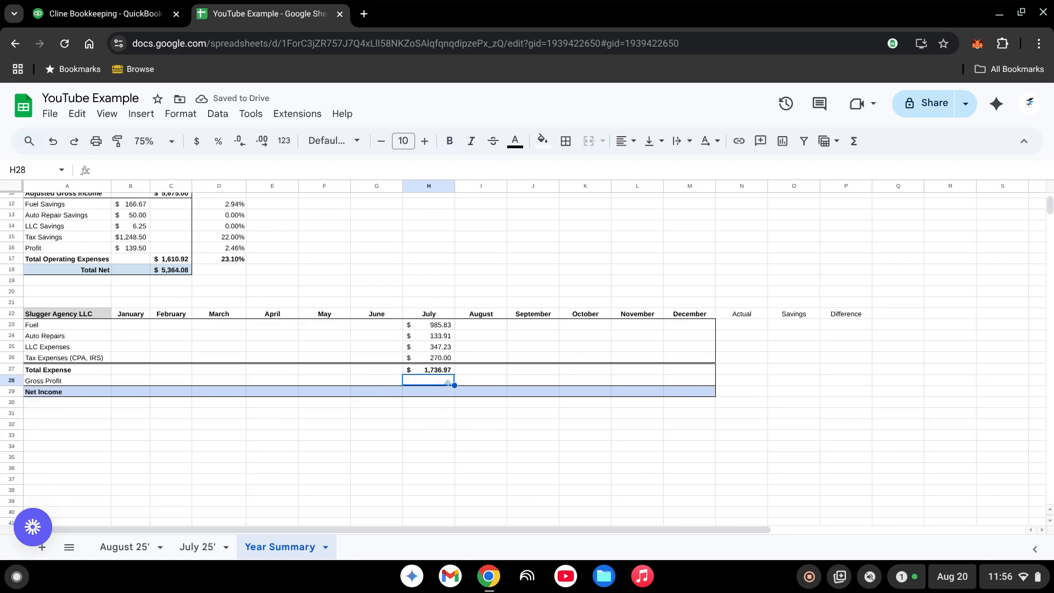
pyautogui.write('=')
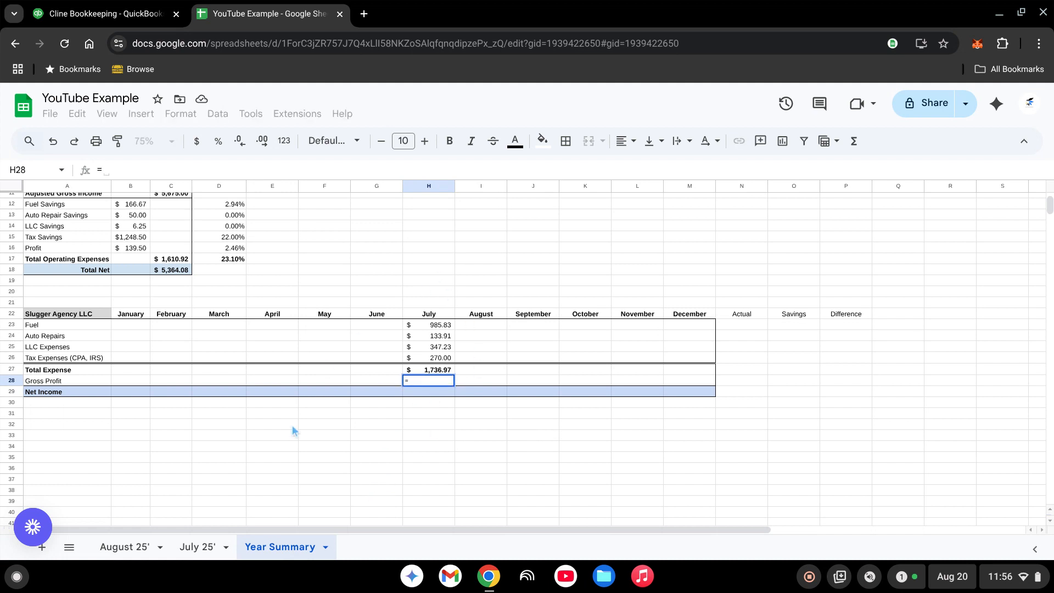
pyautogui.click(198, 548)
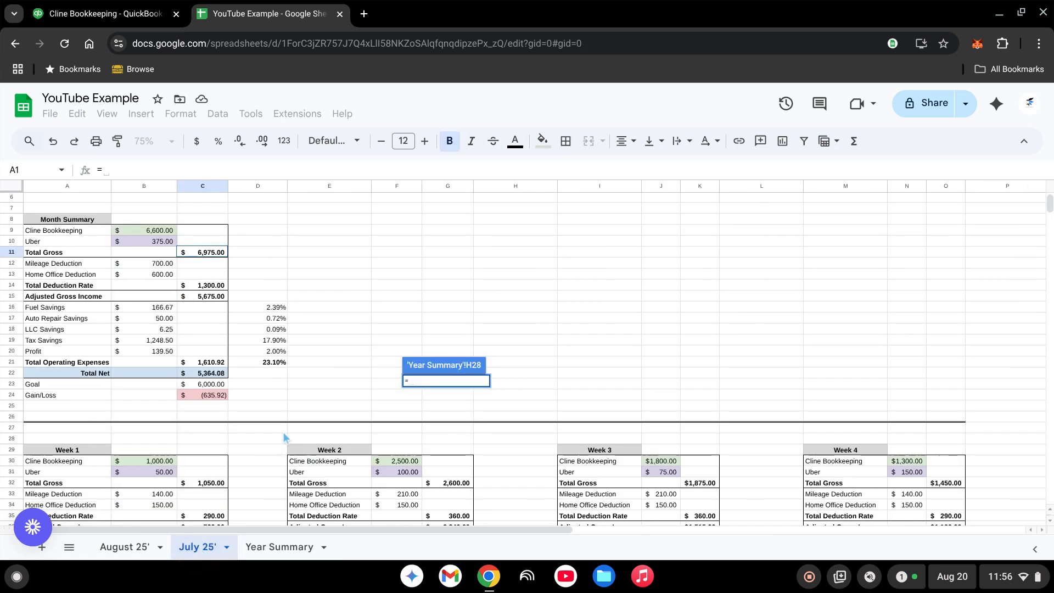
pyautogui.click(214, 256)
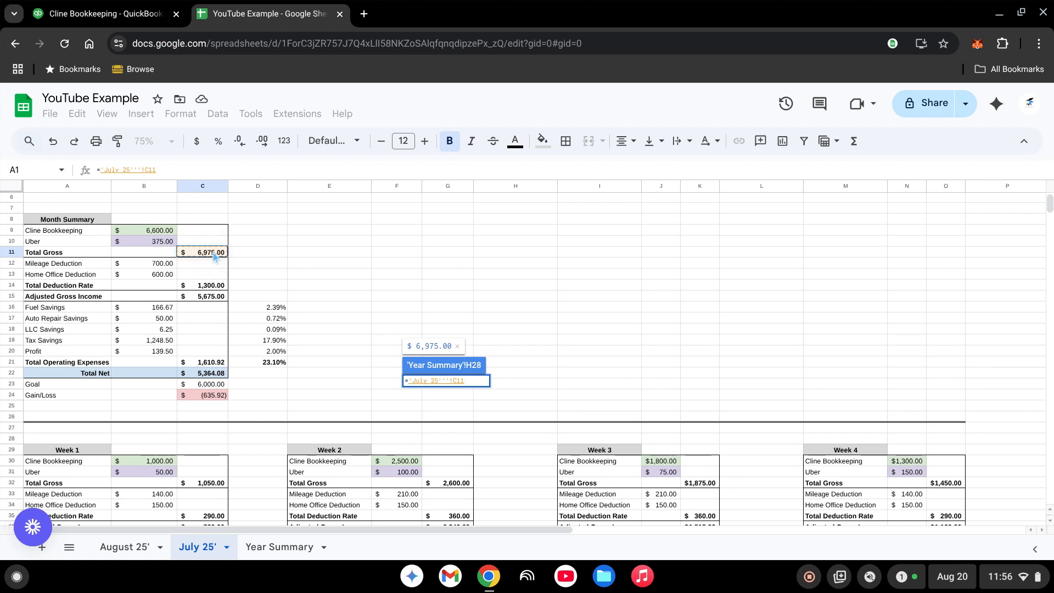
pyautogui.press('Return')
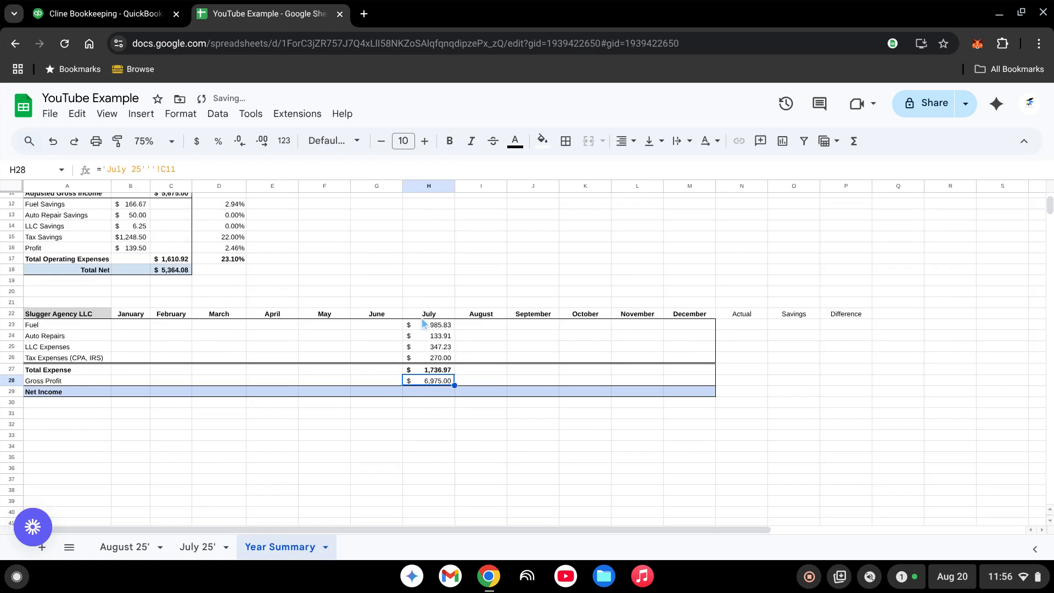
# Step: Calculate the July Net Income in H29 as Gross Profit minus Total Expense, using =H28-H27
pyautogui.click(434, 394)
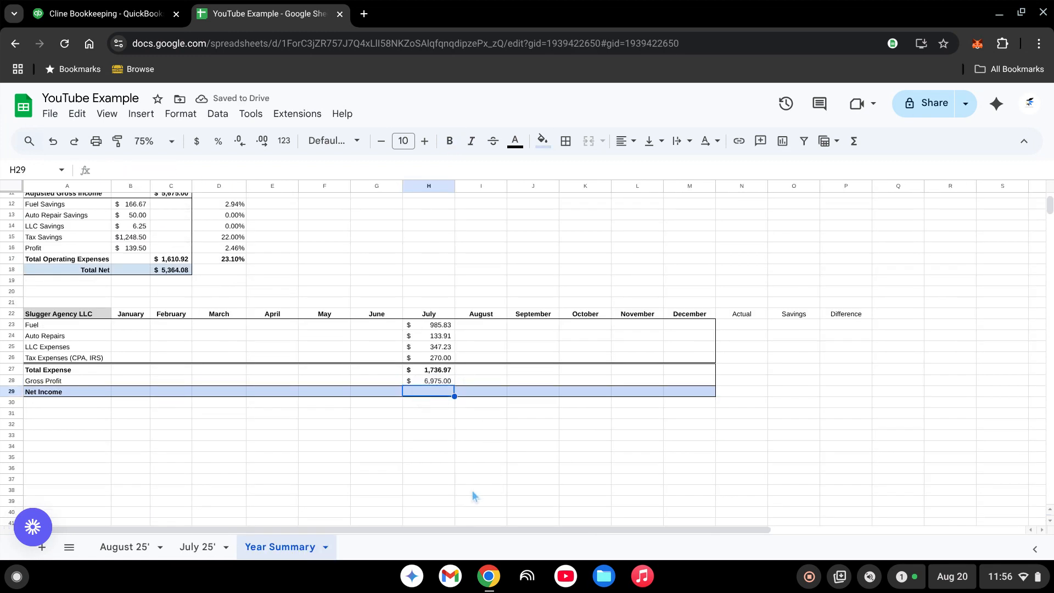
pyautogui.write('=')
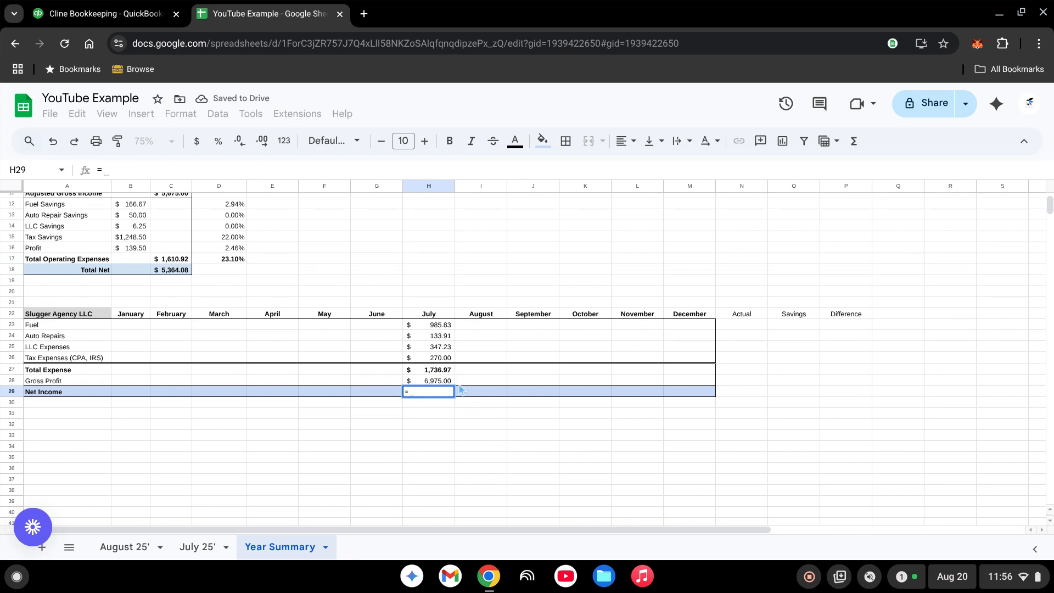
pyautogui.click(443, 381)
pyautogui.write('-')
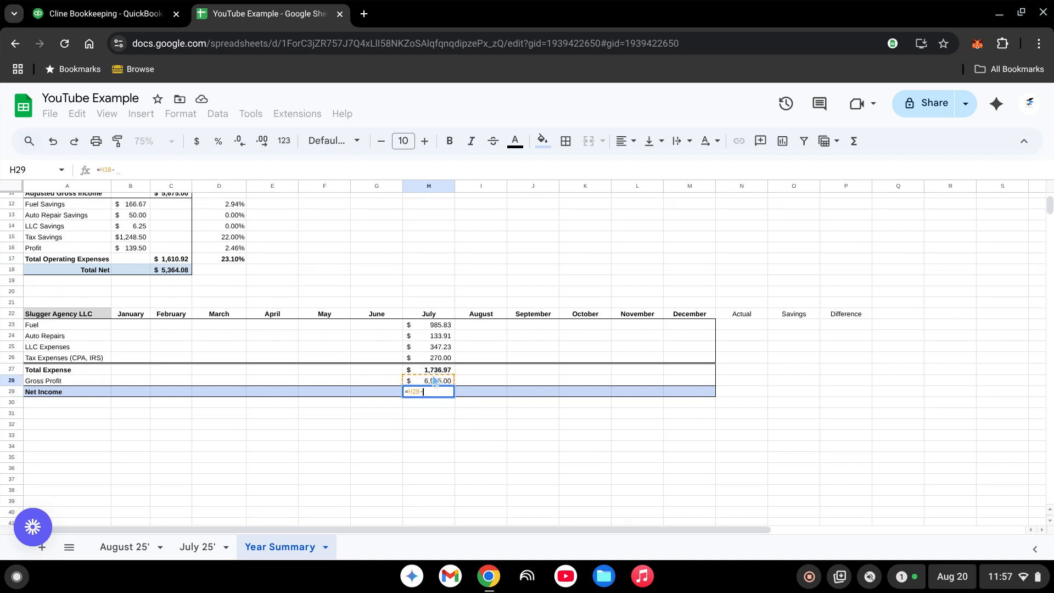
pyautogui.click(443, 372)
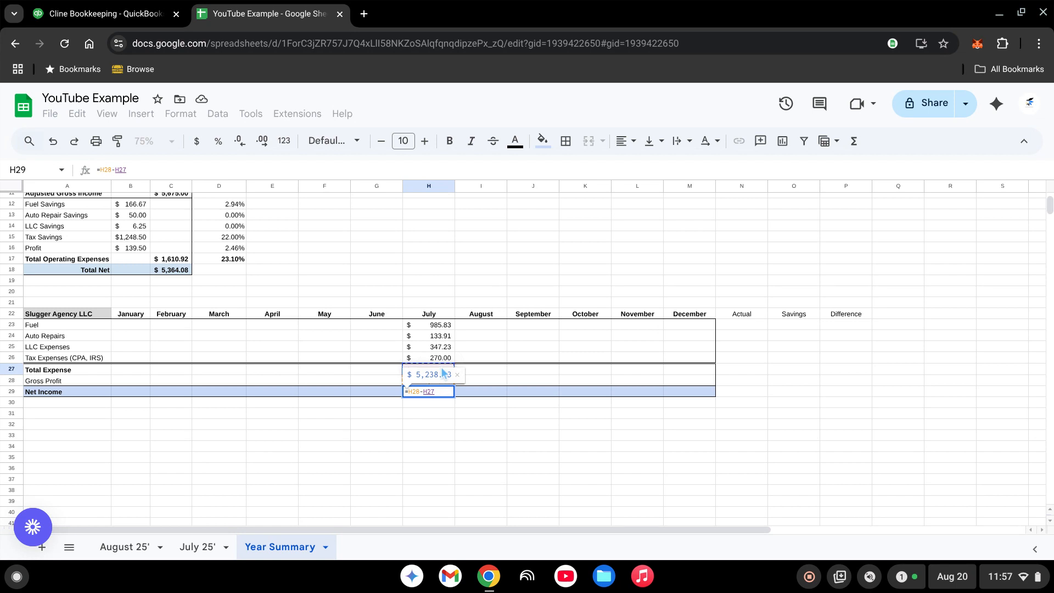
pyautogui.press('Return')
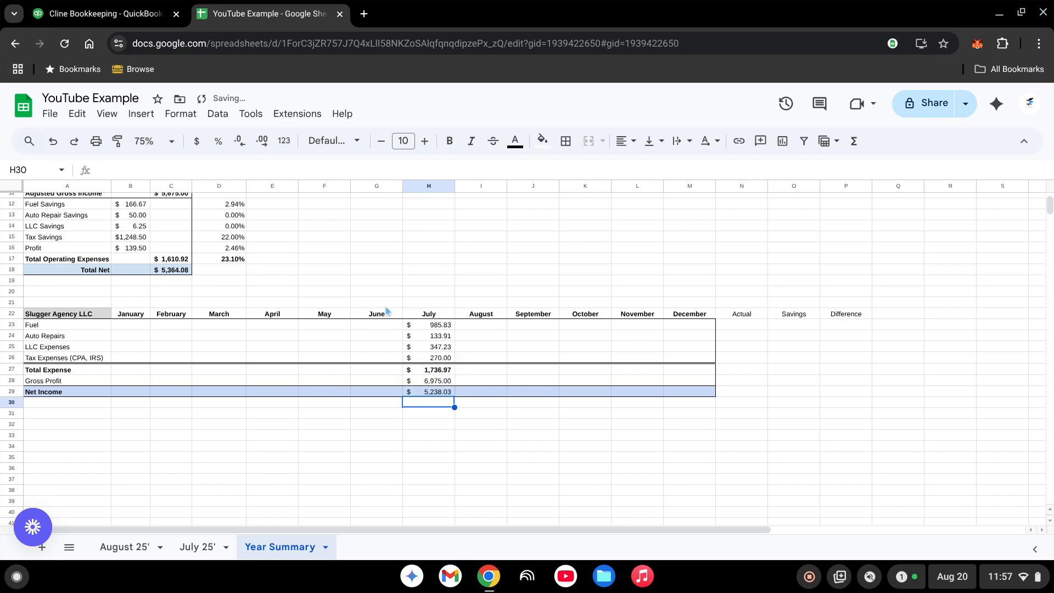
# Step: Make the Net Income row bold for January through December, cells B29:M29
pyautogui.click(435, 393)
pyautogui.moveTo(132, 392); pyautogui.dragTo(693, 396)
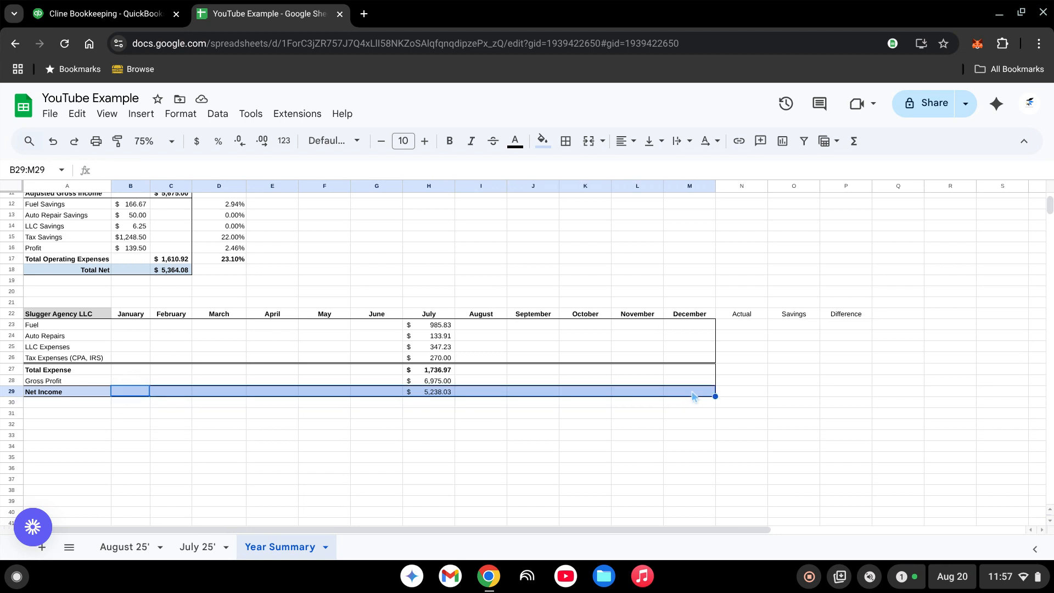
pyautogui.click(449, 141)
pyautogui.click(502, 468)
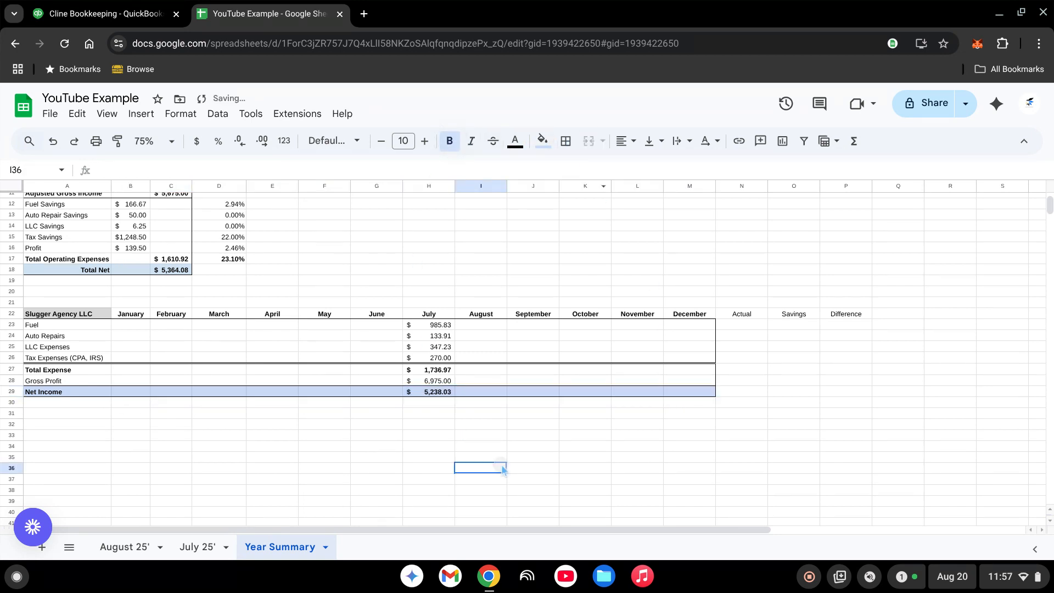
# Step: Enter the Actual total for Fuel in N23 as the sum of the January to December amounts, B23:M23
pyautogui.click(749, 326)
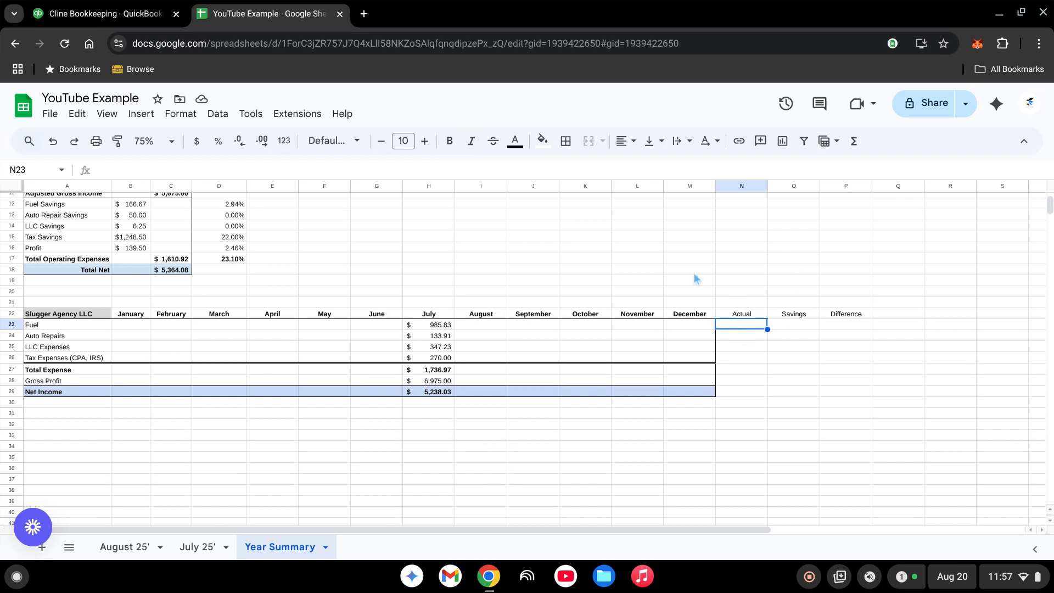
pyautogui.write('=')
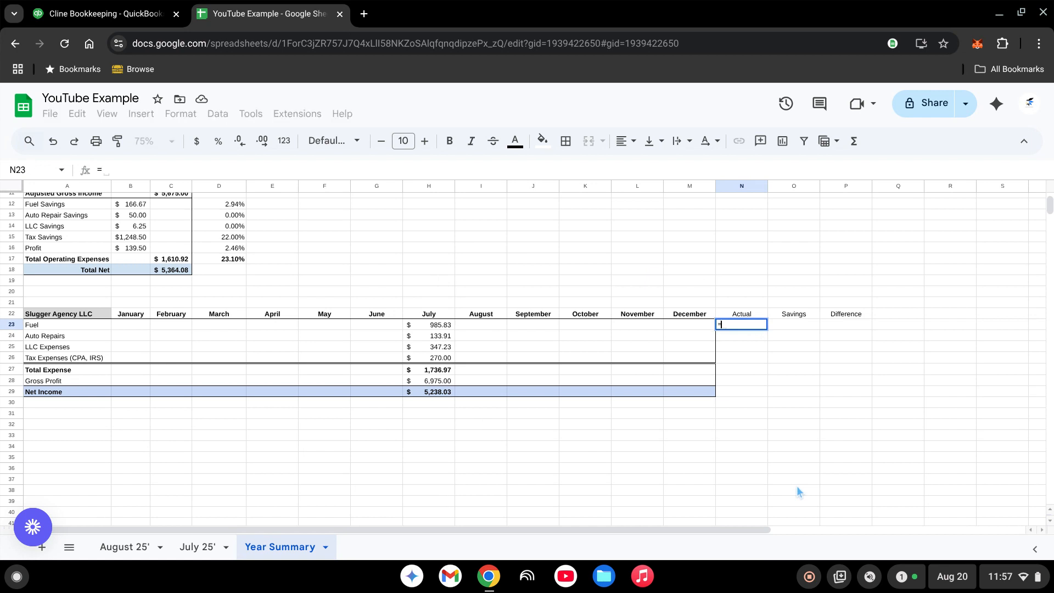
pyautogui.write('sum(')
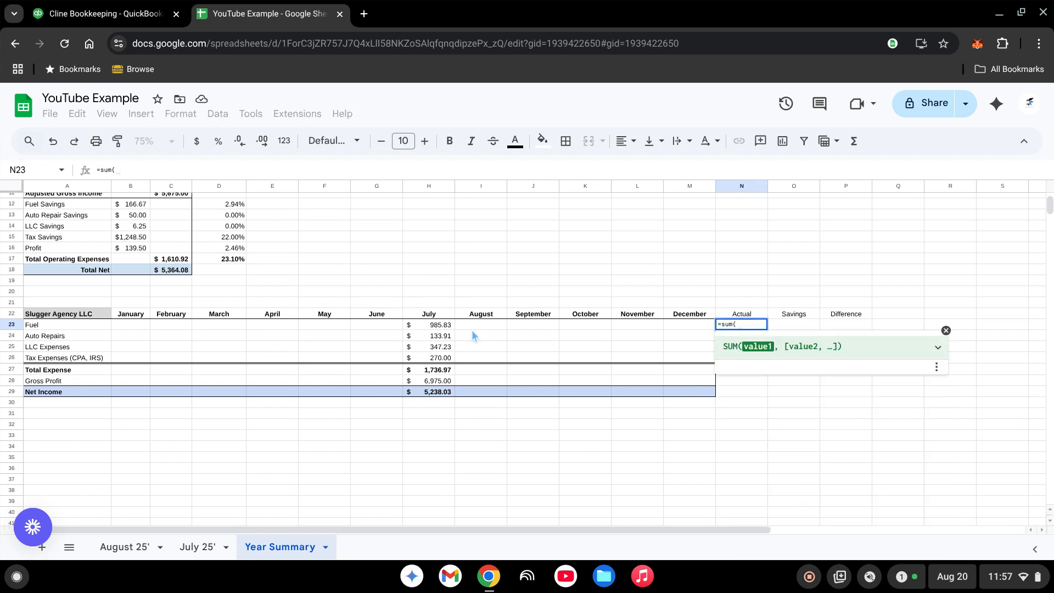
pyautogui.moveTo(140, 324); pyautogui.dragTo(686, 327)
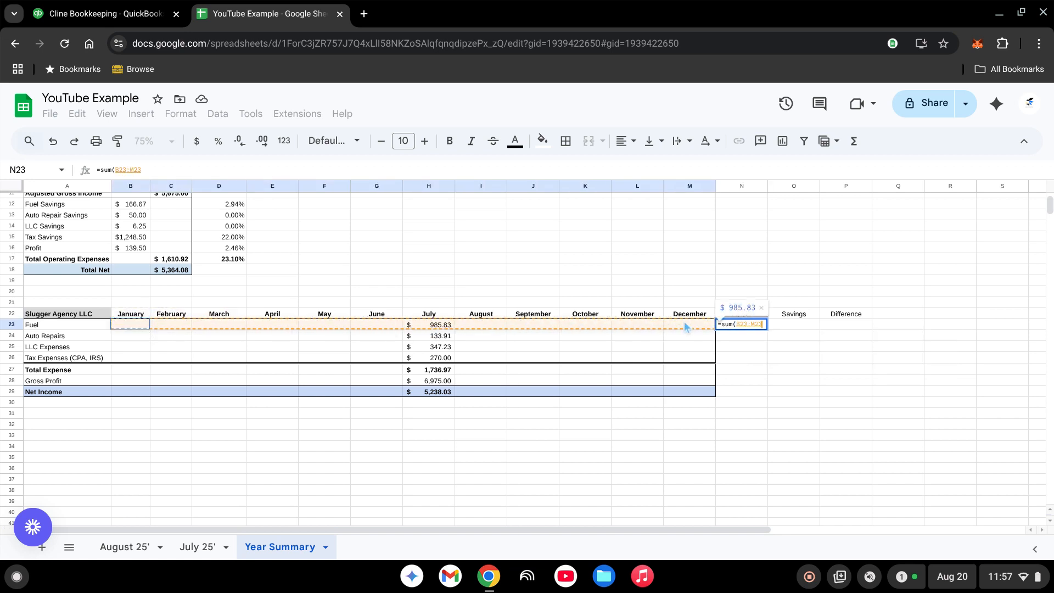
pyautogui.press('Return')
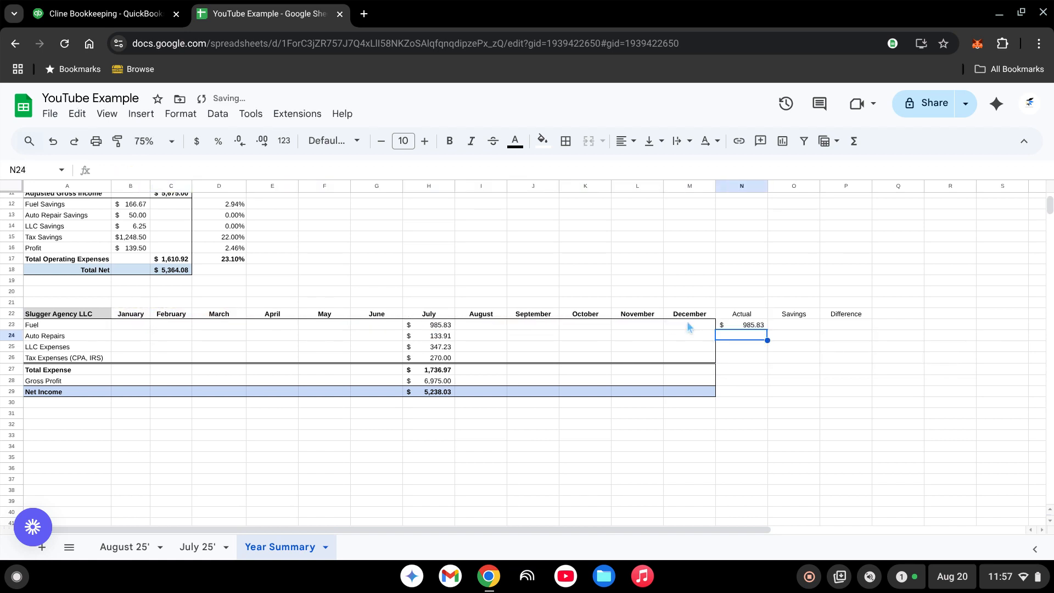
# Step: Fill the Actual sum formula from N23 down through the Net Income row, N29
pyautogui.click(749, 325)
pyautogui.moveTo(768, 329); pyautogui.dragTo(772, 358)
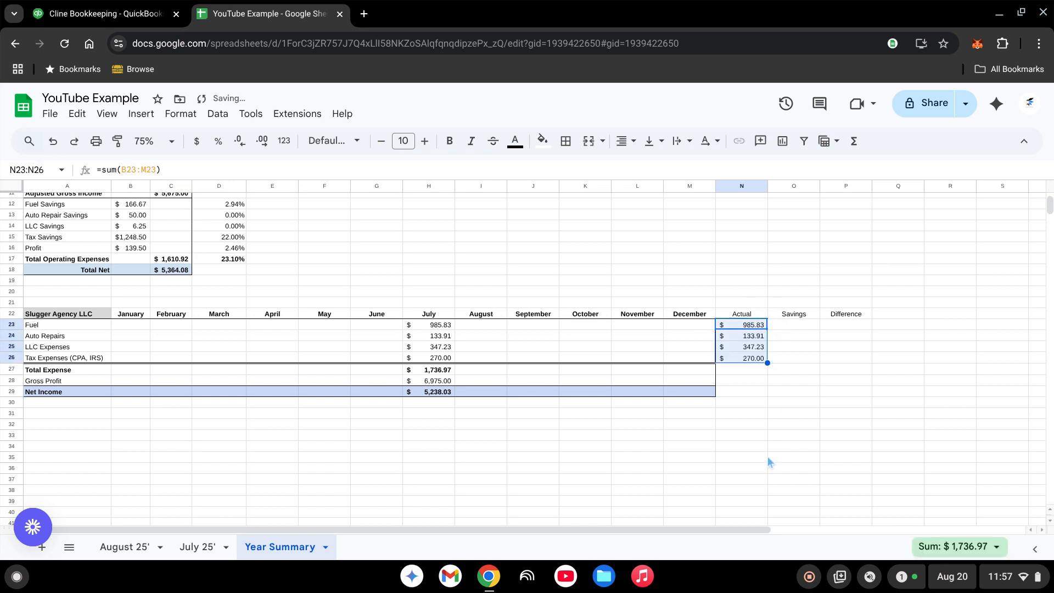
pyautogui.click(637, 435)
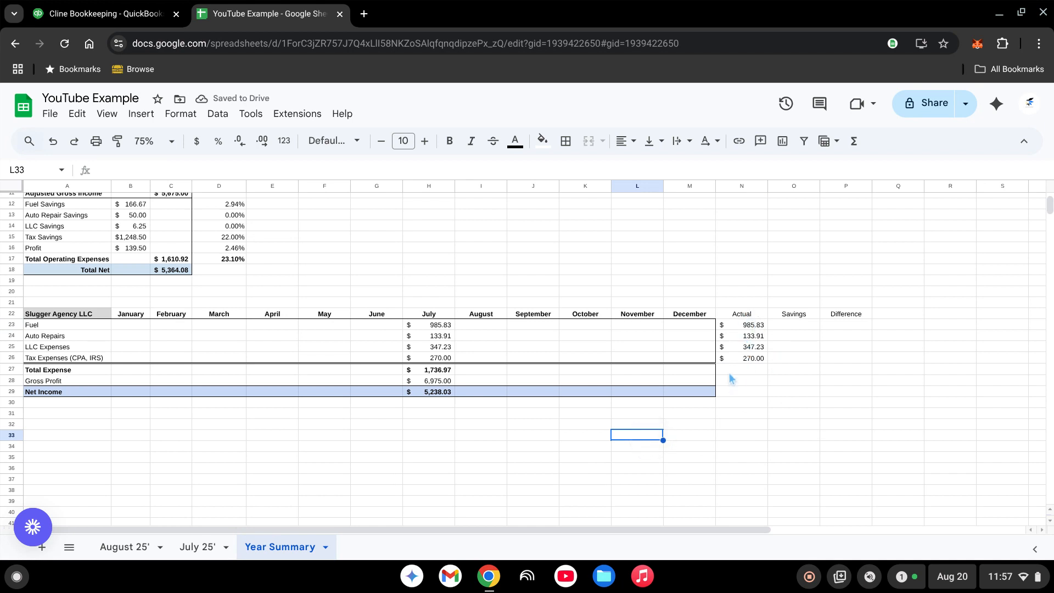
pyautogui.click(748, 359)
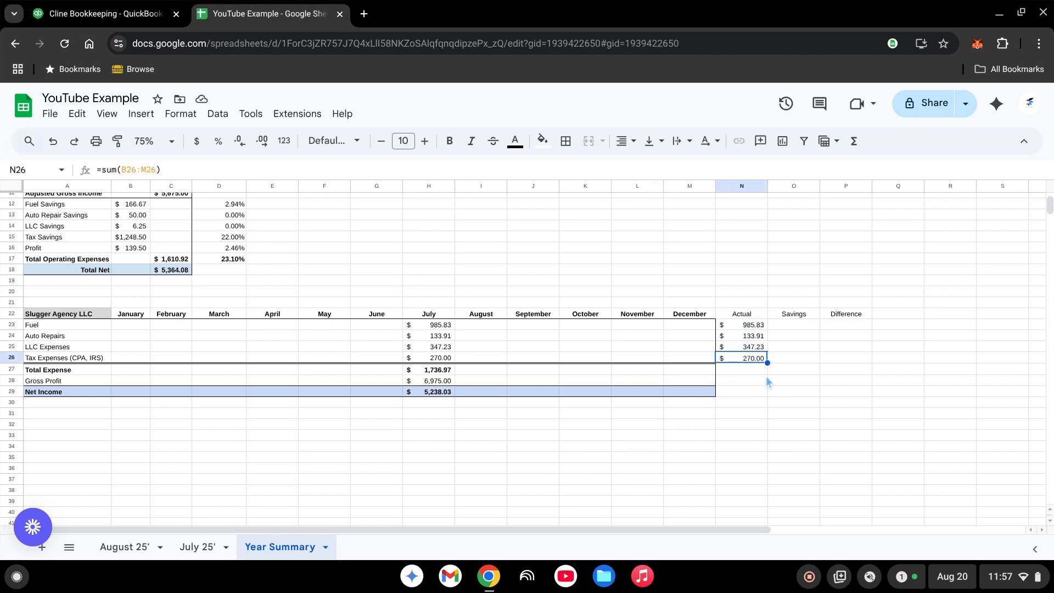
pyautogui.moveTo(768, 363); pyautogui.dragTo(770, 391)
pyautogui.click(686, 434)
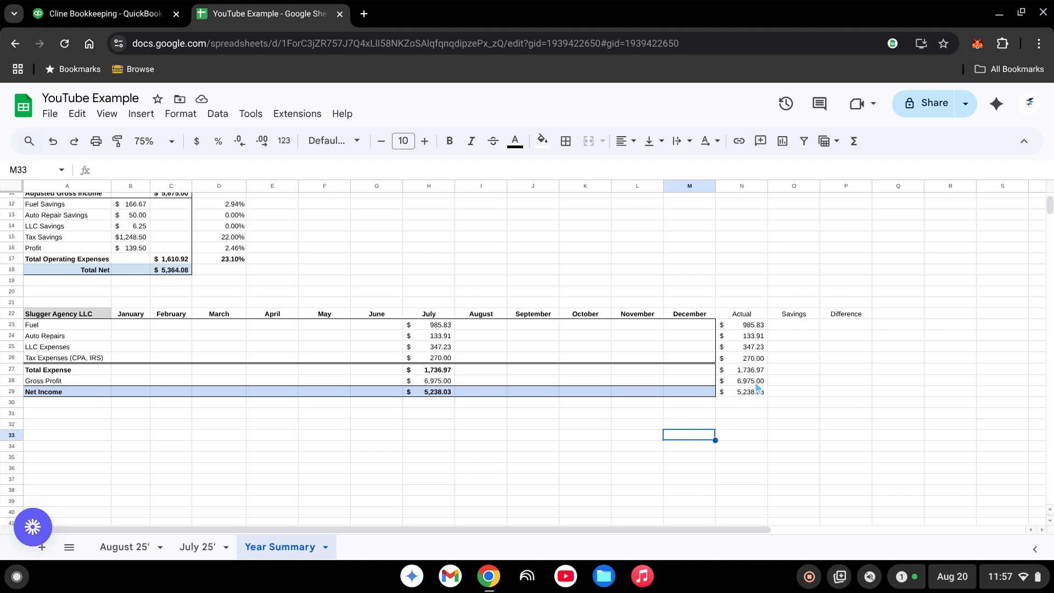
# Step: Link the Fuel Savings cell O23 to the Yearly Summary's Fuel Savings with =B12 and fill it down to O26
pyautogui.click(799, 326)
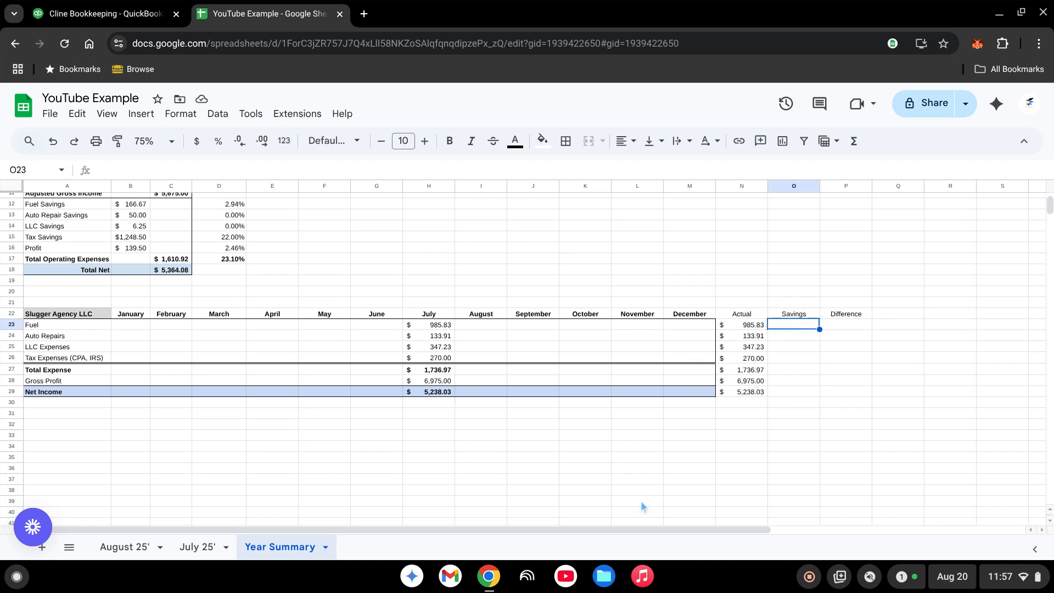
pyautogui.write('=')
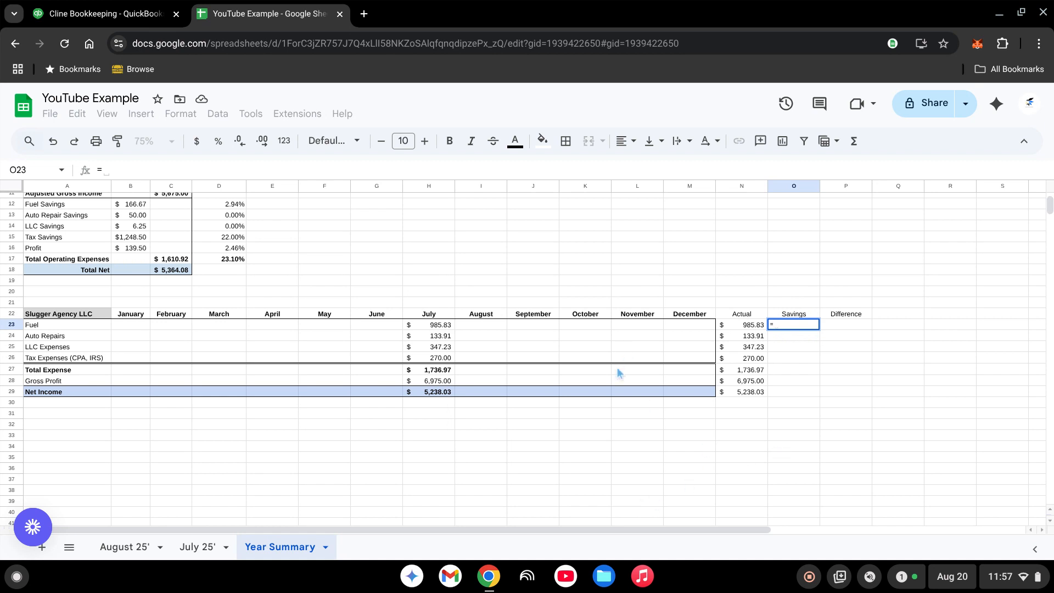
pyautogui.scroll(2, 659, 407)
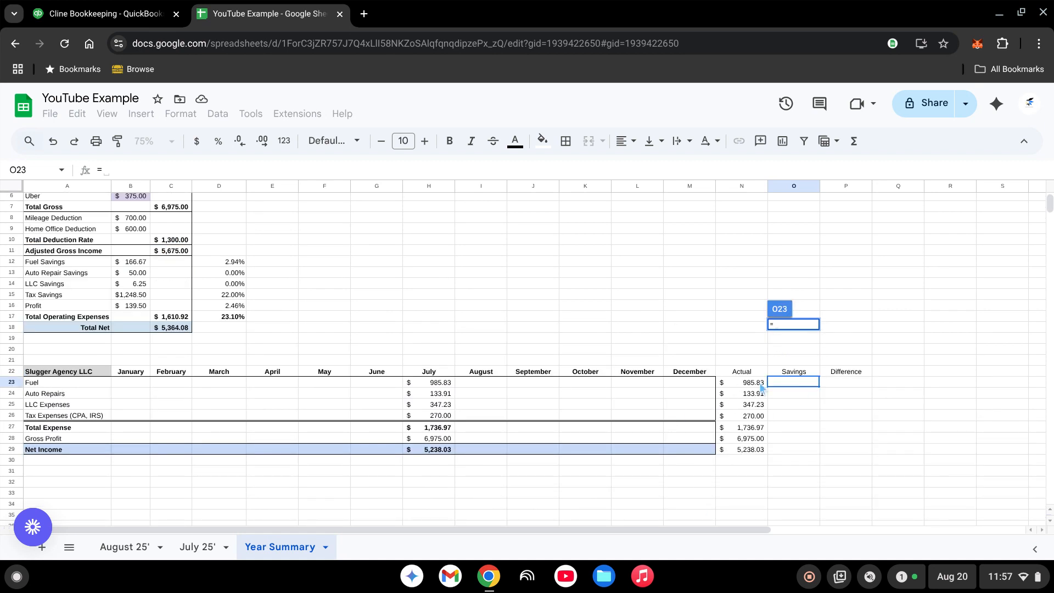
pyautogui.scroll(2, 106, 253)
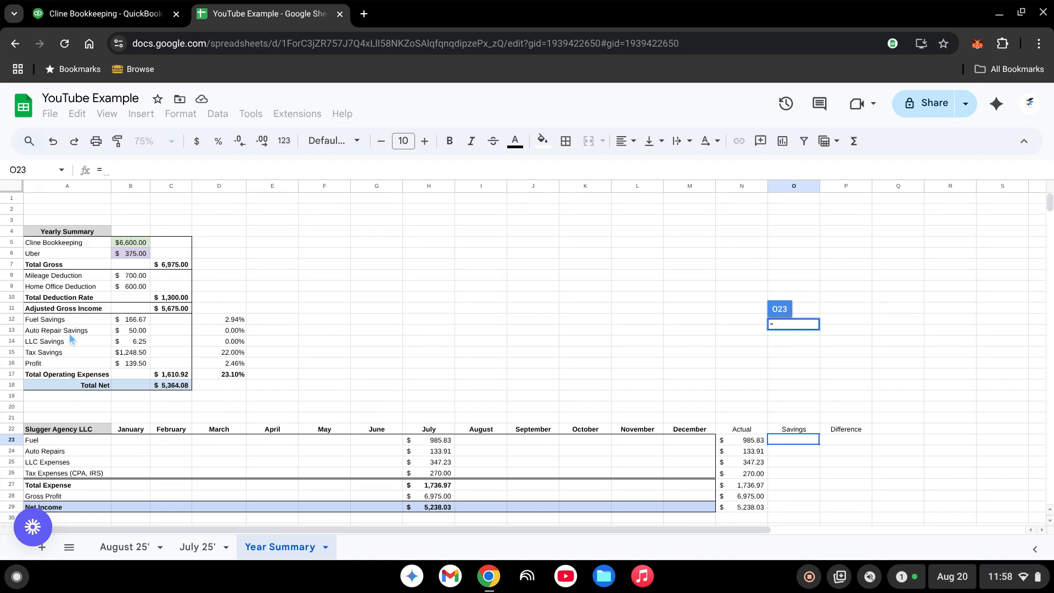
pyautogui.click(137, 323)
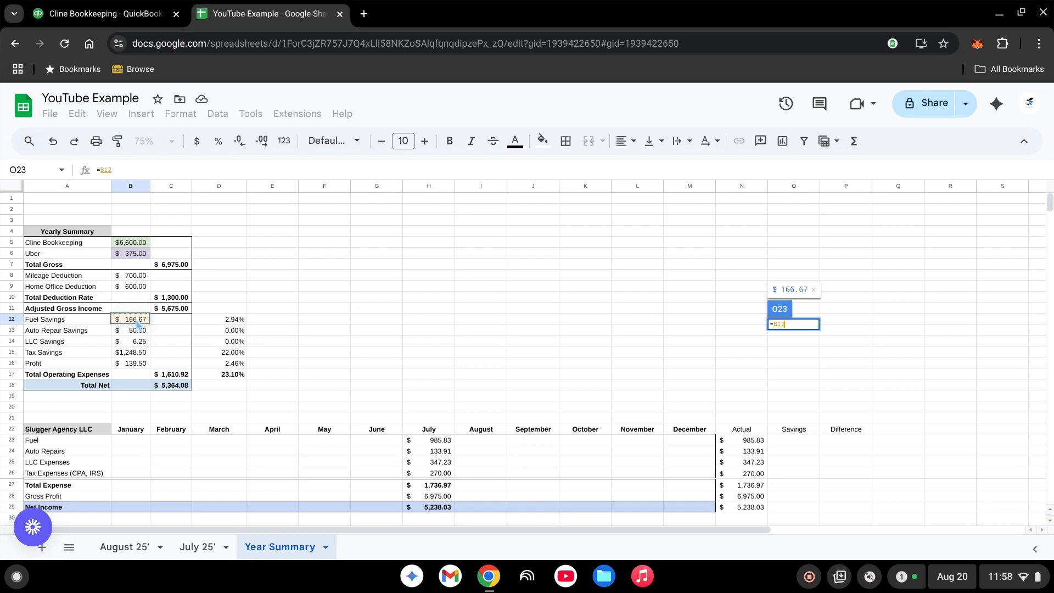
pyautogui.press('Return')
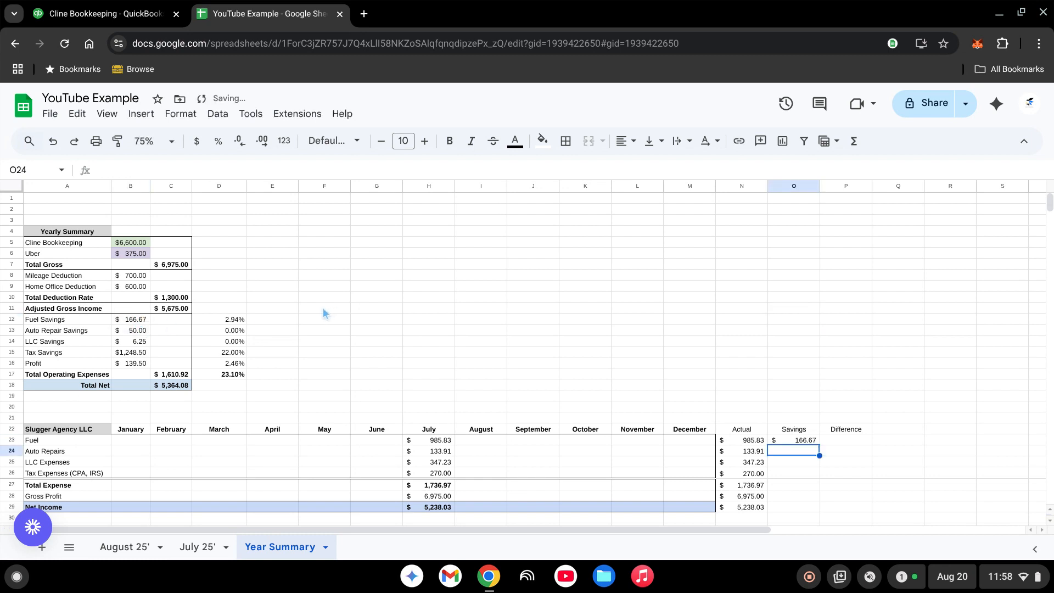
pyautogui.click(794, 442)
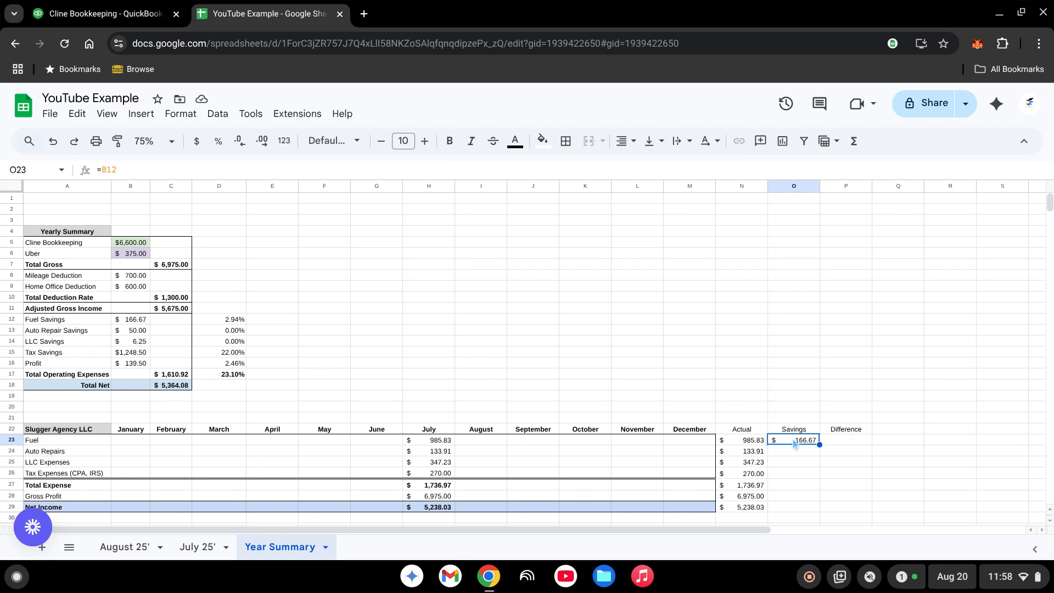
pyautogui.moveTo(820, 443); pyautogui.dragTo(819, 477)
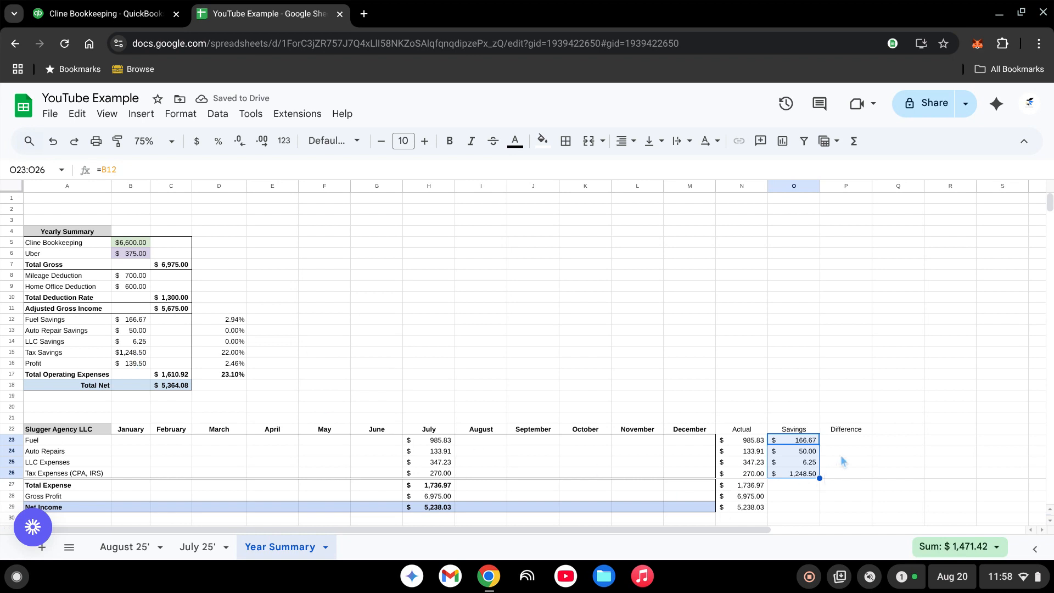
# Step: Enter the Fuel Difference in P23 as Savings minus Actual with the formula =O23-N23
pyautogui.click(843, 440)
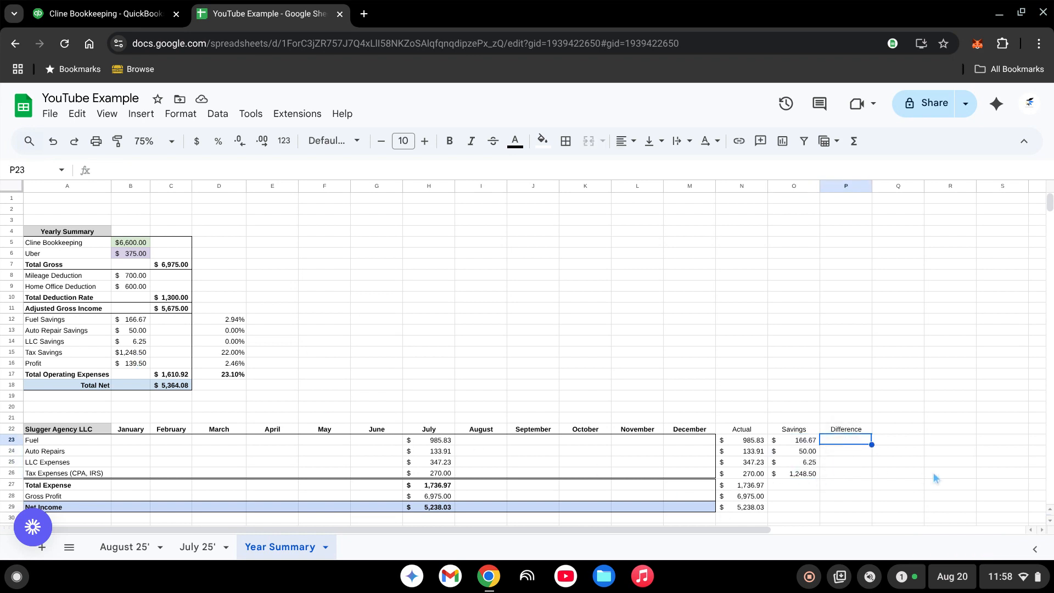
pyautogui.write('=')
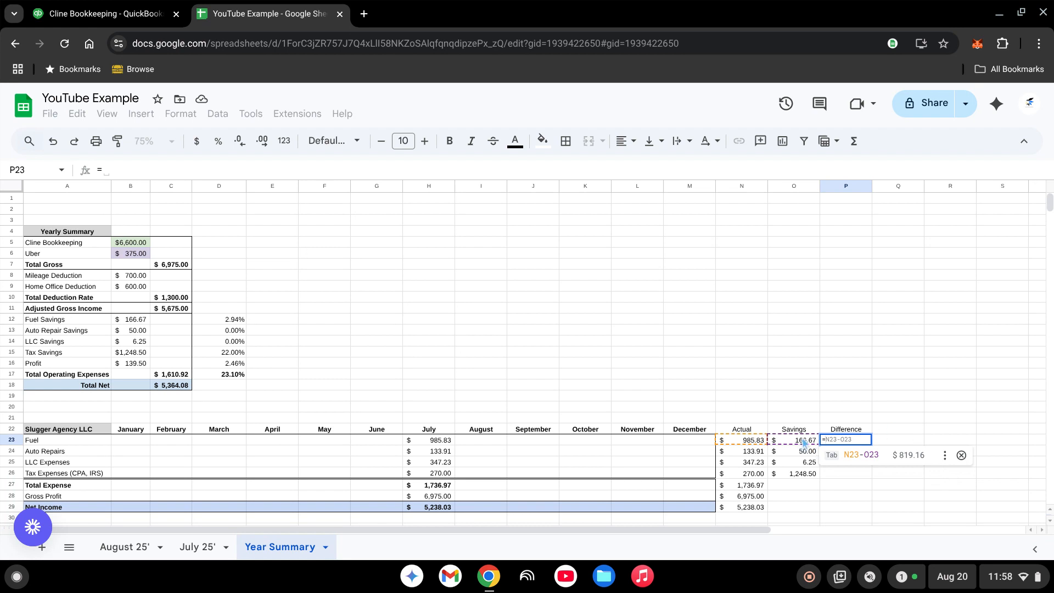
pyautogui.click(802, 441)
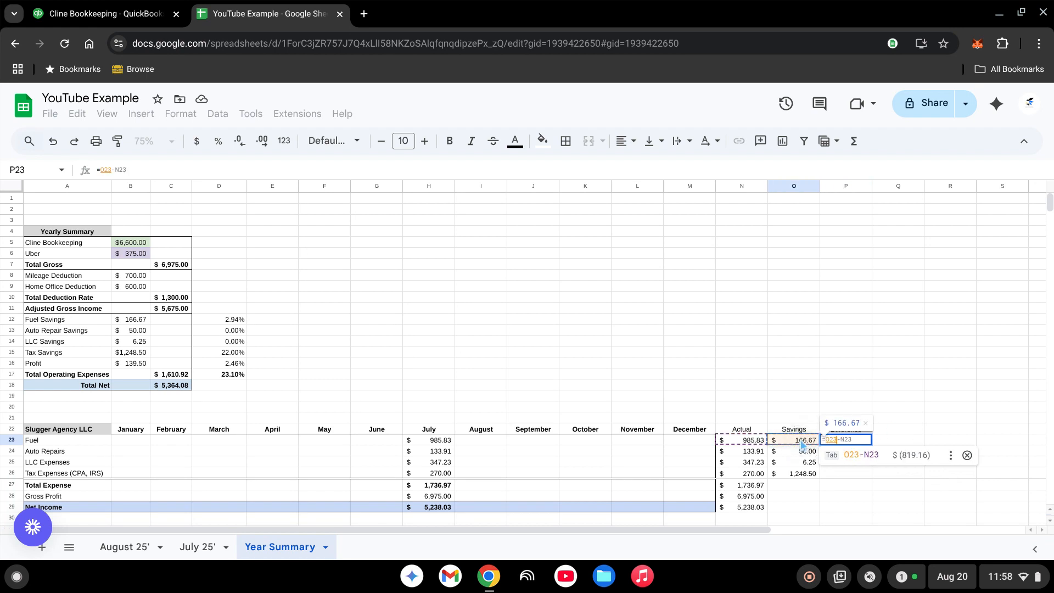
pyautogui.write('-')
pyautogui.click(750, 442)
pyautogui.press('Return')
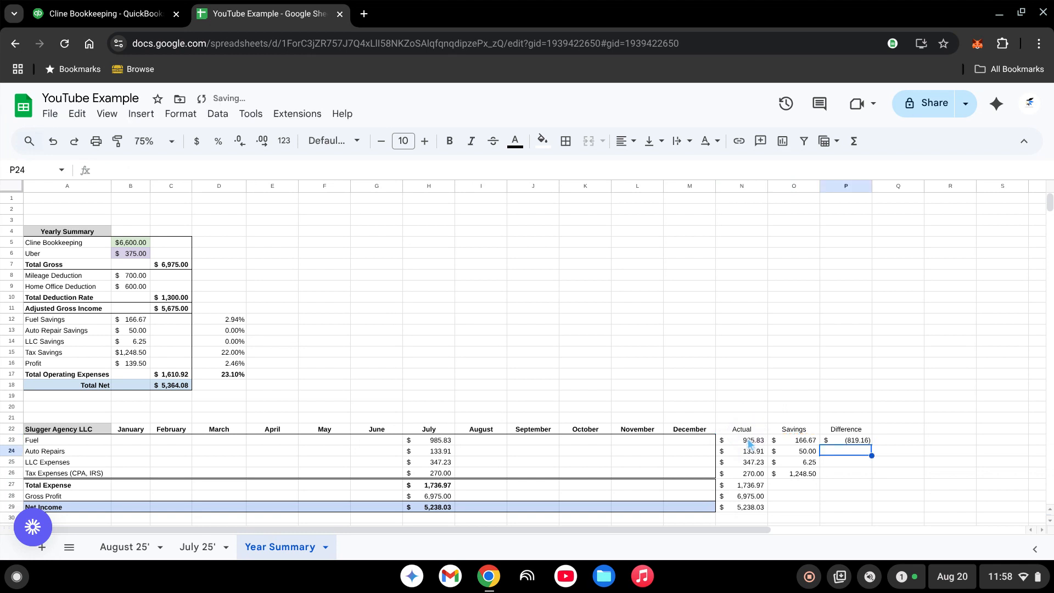
# Step: Fill the Difference formula from P23 down through the Tax Expenses row, P26
pyautogui.scroll(-3, 854, 351)
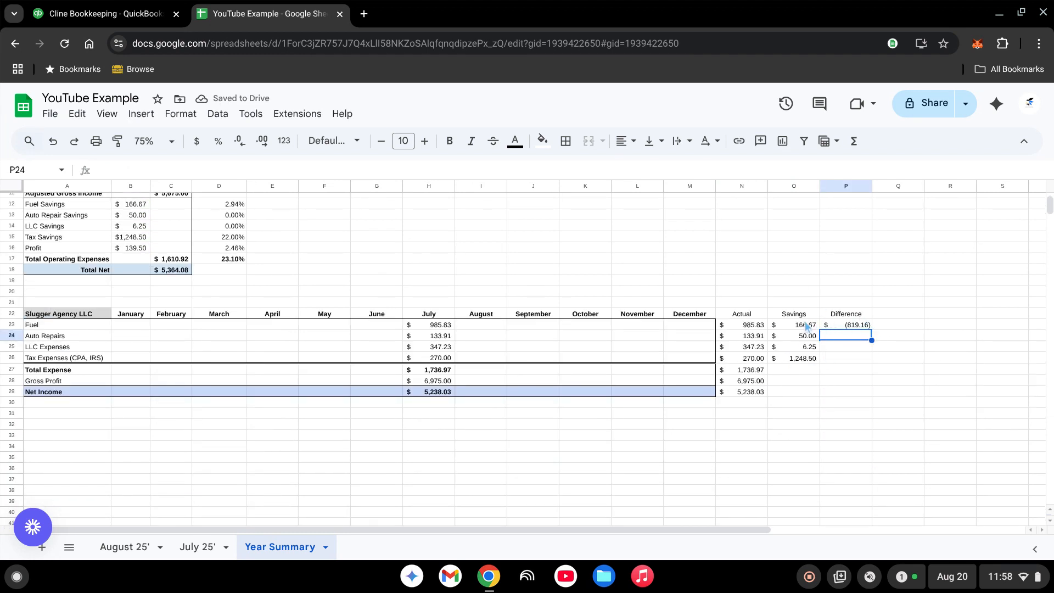
pyautogui.click(862, 328)
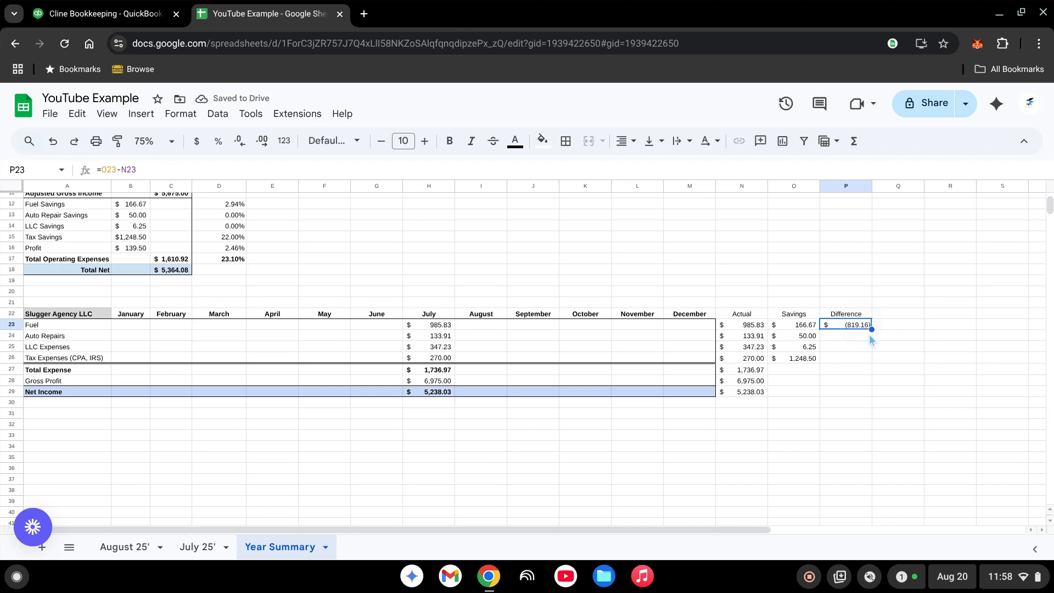
pyautogui.moveTo(872, 329); pyautogui.dragTo(870, 355)
pyautogui.click(805, 413)
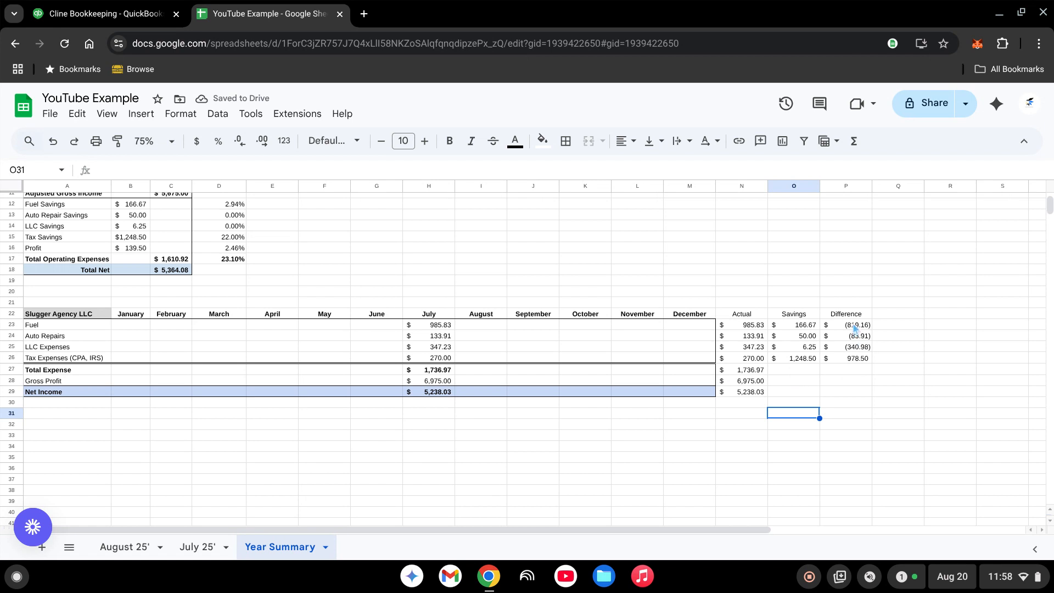
# Step: Add a conditional format rule to P23:P26 that applies the default green style to values greater than 0
pyautogui.scroll(1, 875, 357)
pyautogui.scroll(-1, 869, 360)
pyautogui.moveTo(858, 325); pyautogui.dragTo(858, 364)
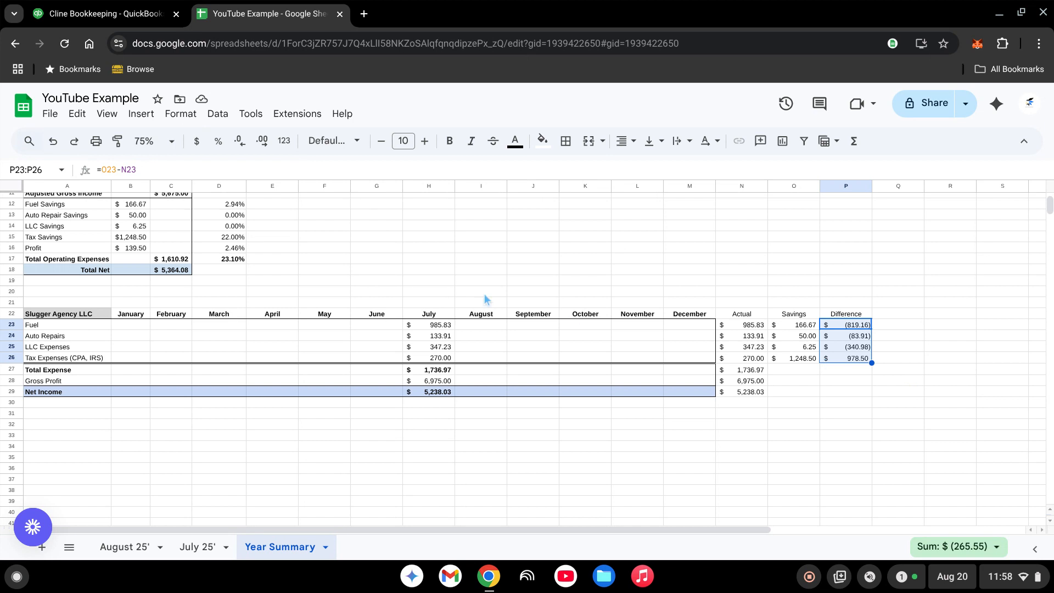
pyautogui.click(186, 118)
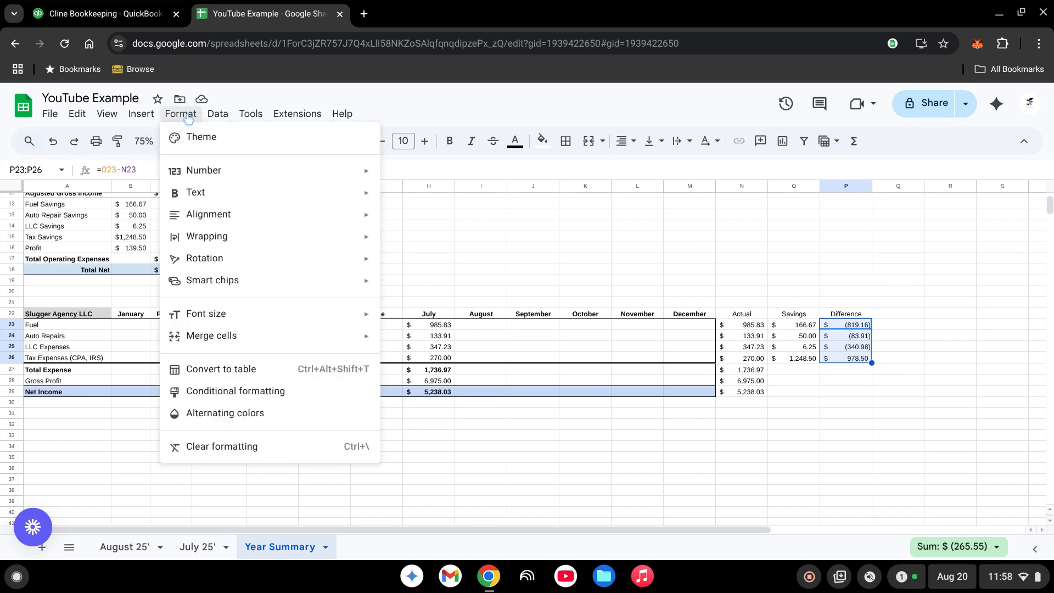
pyautogui.click(258, 391)
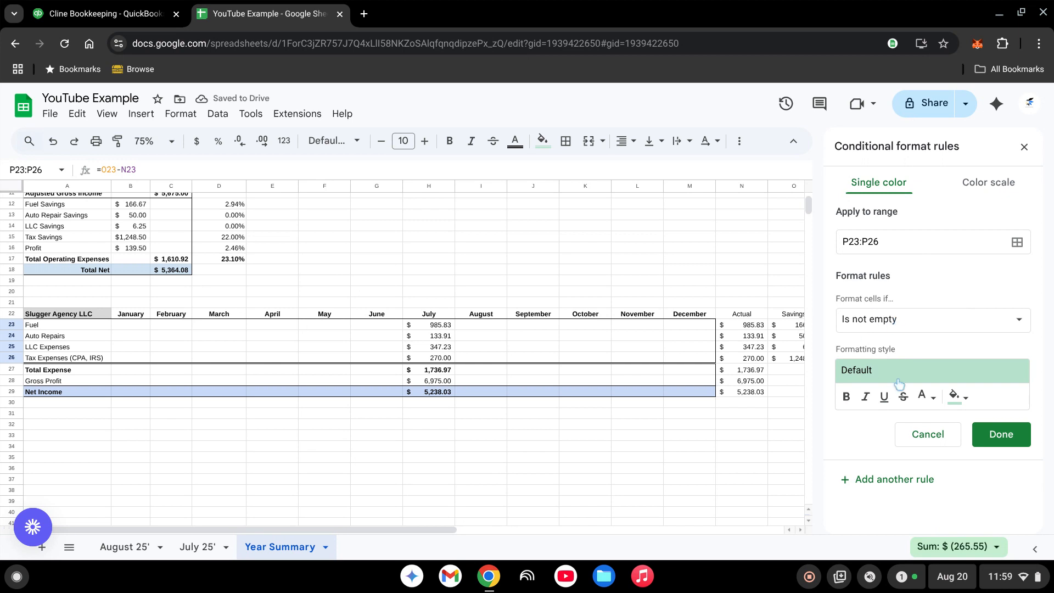
pyautogui.click(912, 322)
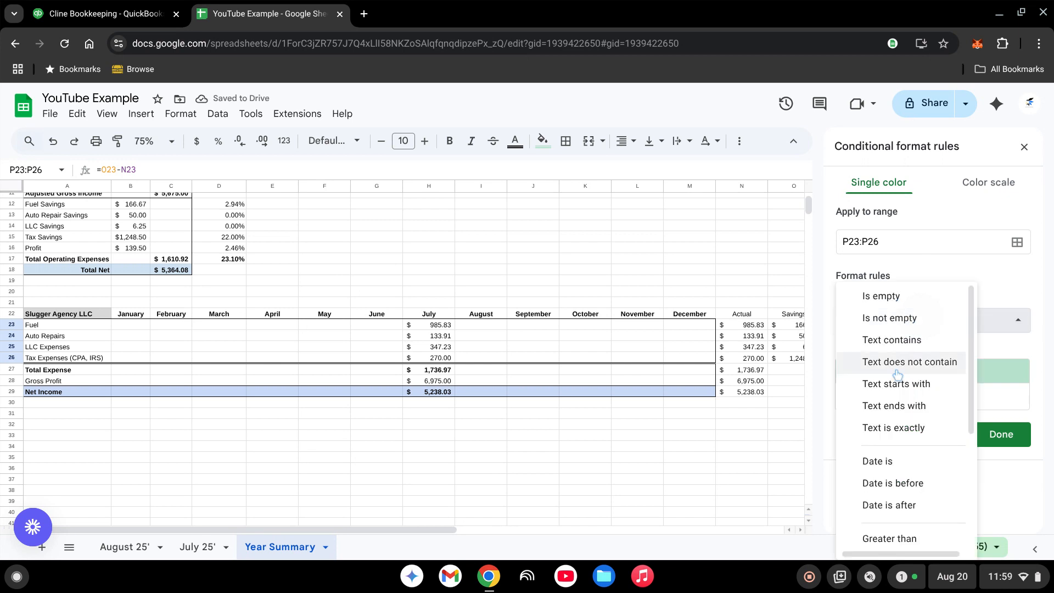
pyautogui.scroll(-3, 897, 375)
pyautogui.click(881, 382)
pyautogui.click(899, 361)
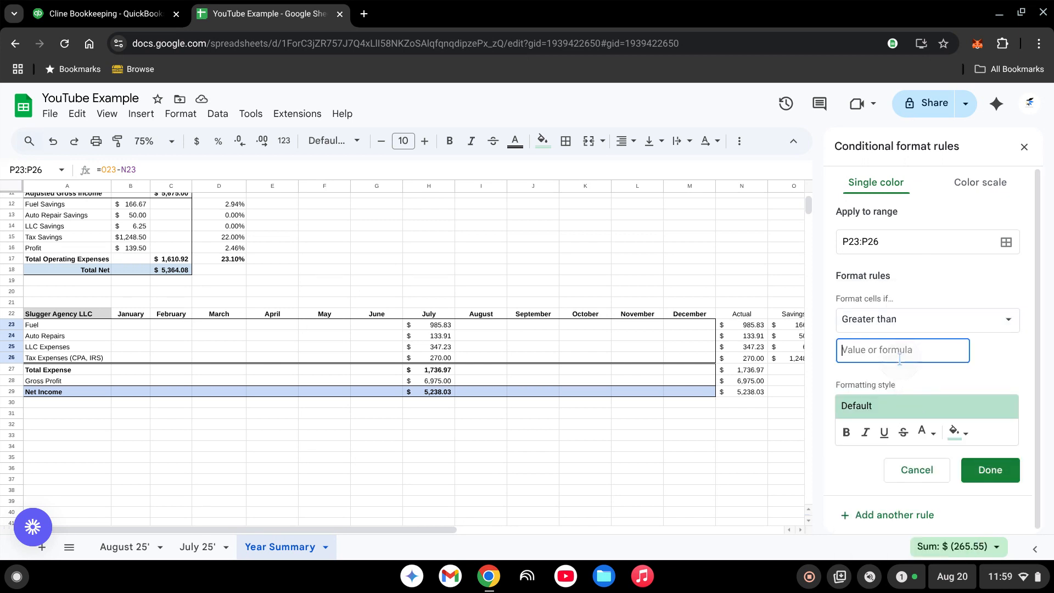
pyautogui.write('0')
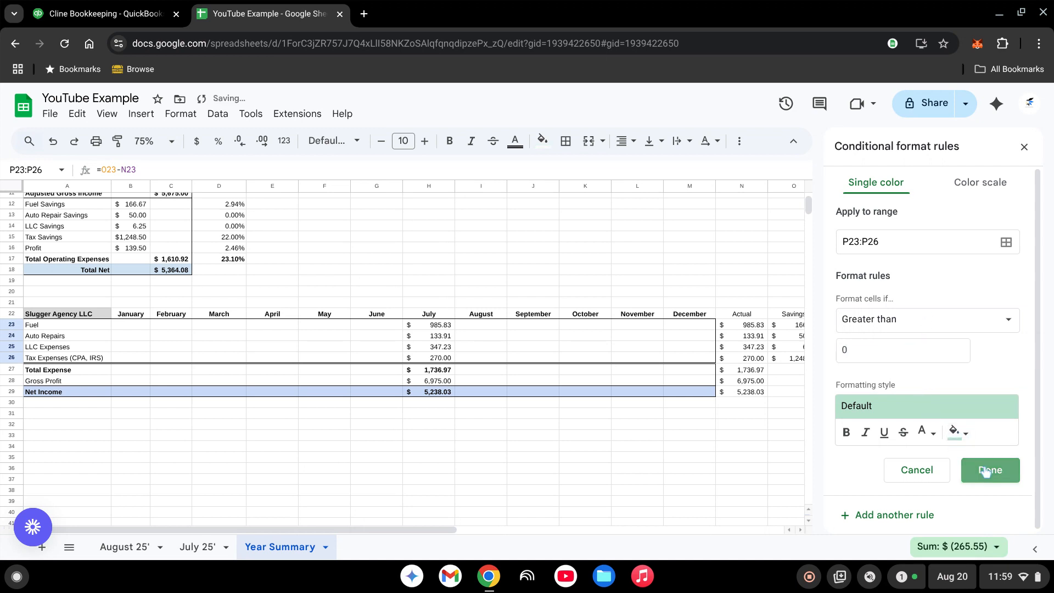
pyautogui.click(989, 470)
# Step: Add another conditional format rule to P23:P26 that fills values less than 0 with light red
pyautogui.click(884, 251)
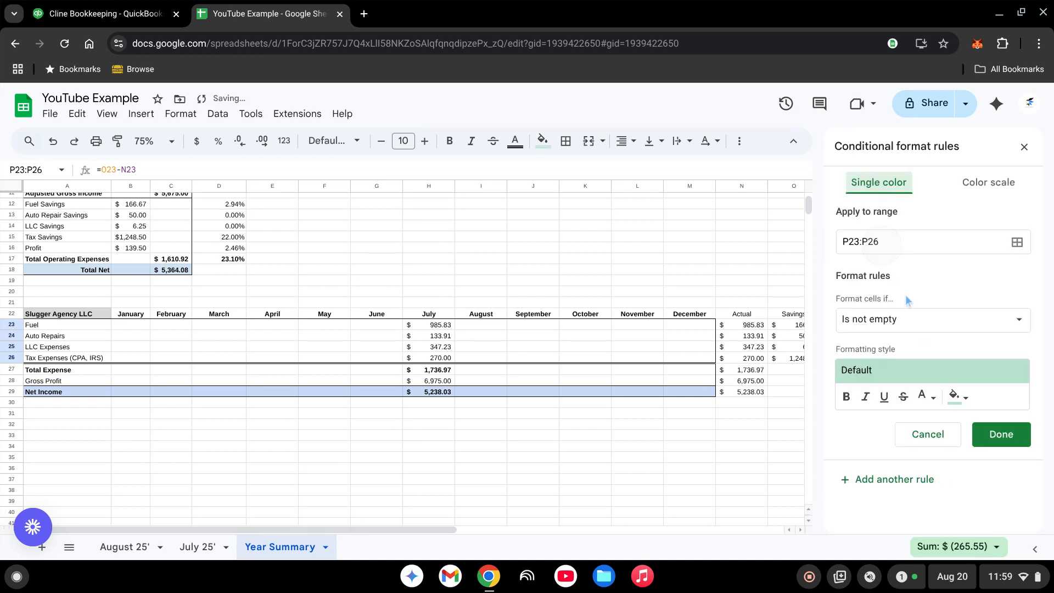
pyautogui.click(924, 320)
pyautogui.scroll(-3, 907, 391)
pyautogui.click(905, 390)
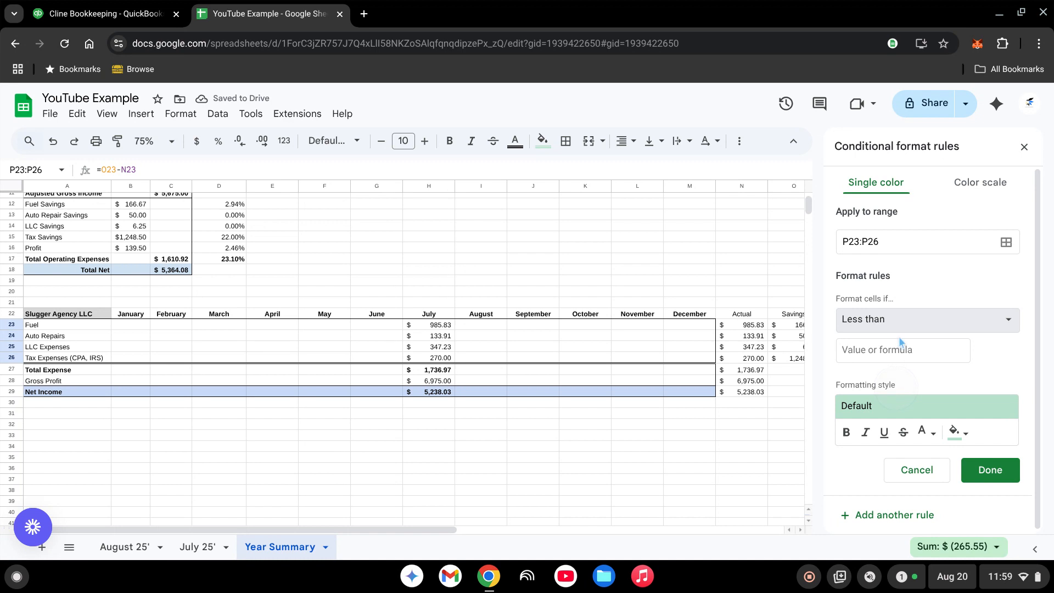
pyautogui.click(897, 350)
pyautogui.write('0')
pyautogui.click(958, 432)
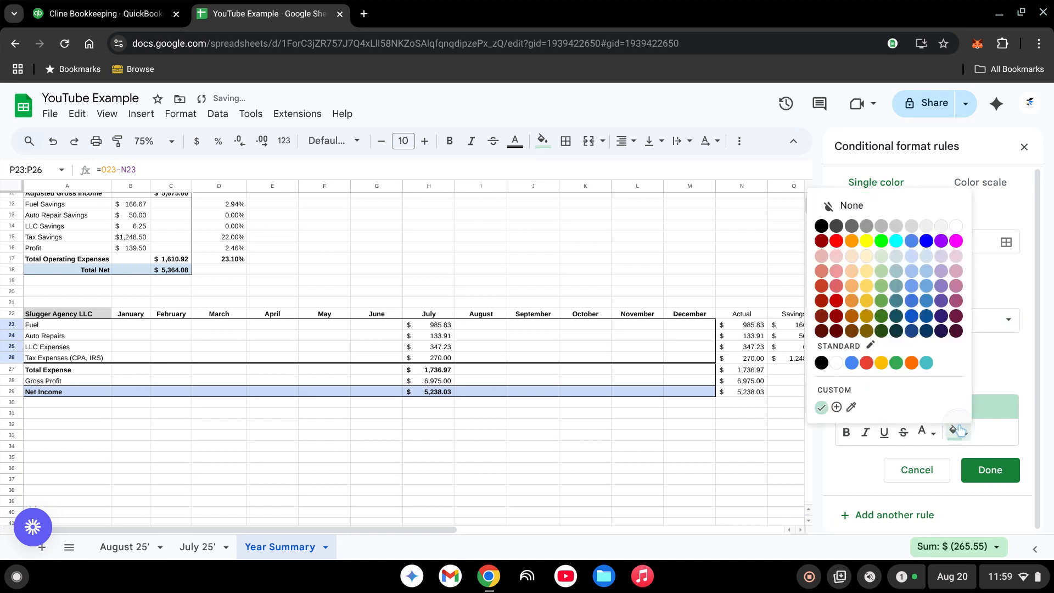
pyautogui.click(842, 259)
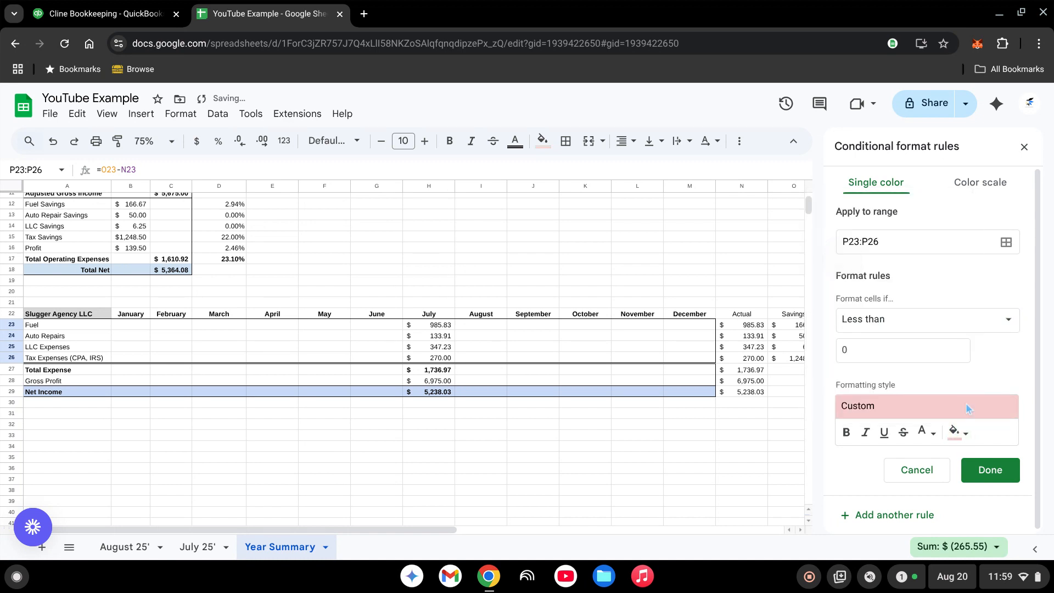
pyautogui.click(991, 470)
# Step: Add a third conditional format rule to P23:P26 giving values equal to 0 no fill, and close the rules
pyautogui.click(882, 294)
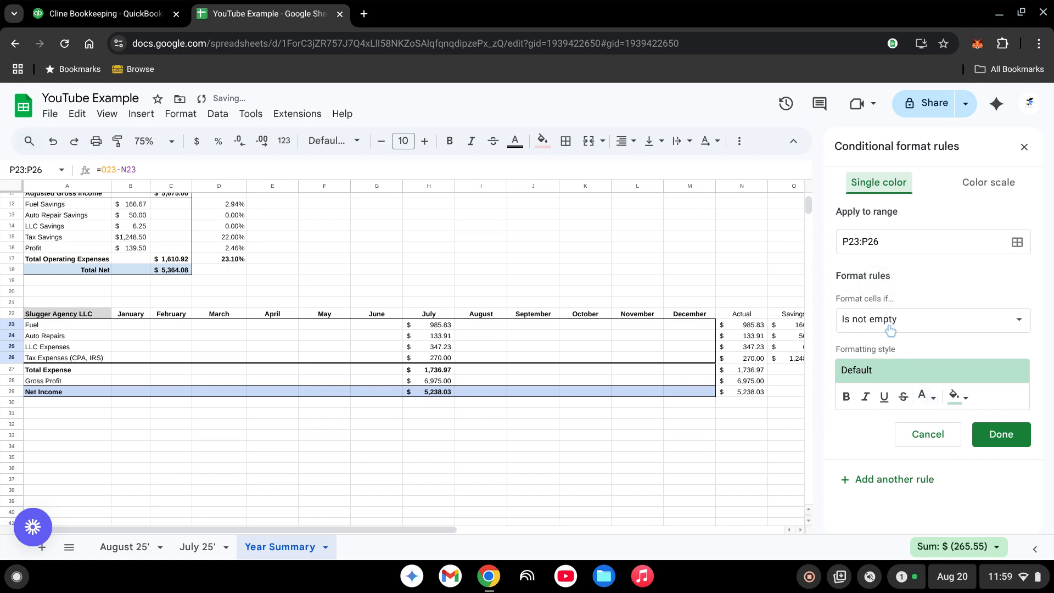
pyautogui.click(890, 325)
pyautogui.scroll(-3, 905, 376)
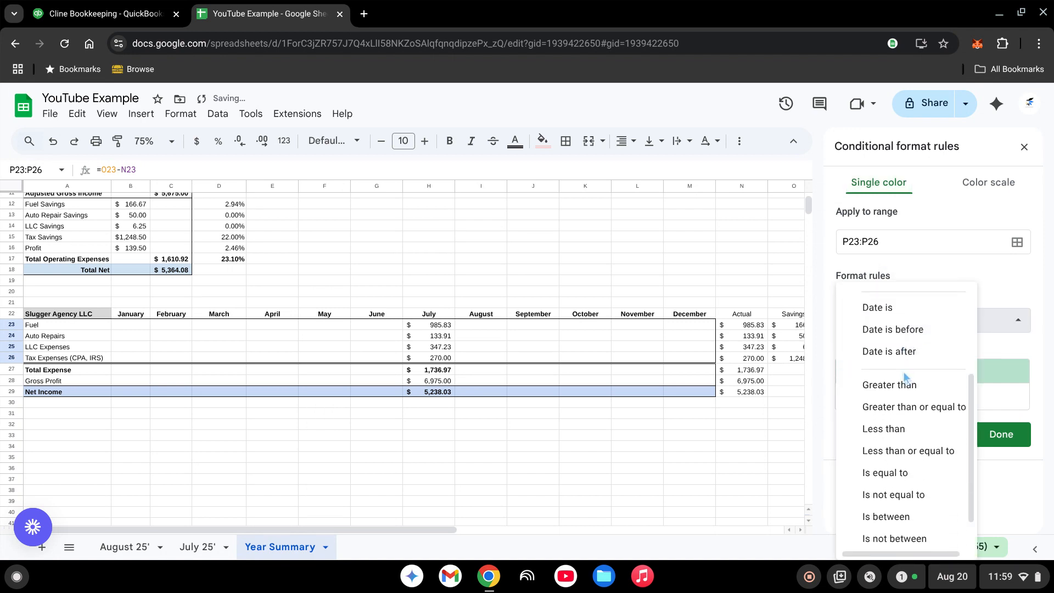
pyautogui.click(902, 472)
pyautogui.write('0')
pyautogui.click(959, 437)
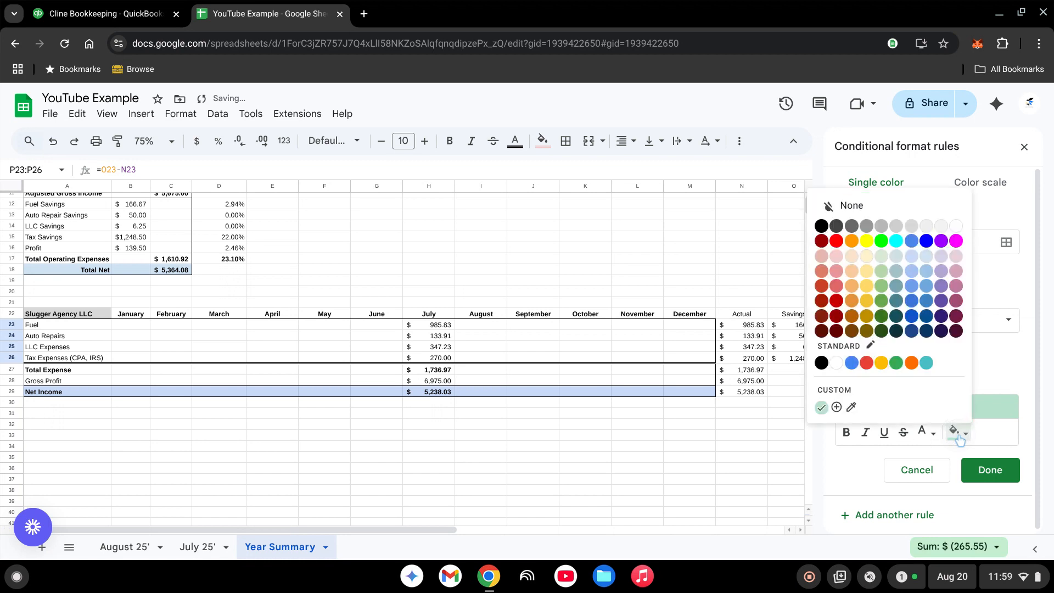
pyautogui.click(852, 208)
pyautogui.click(991, 470)
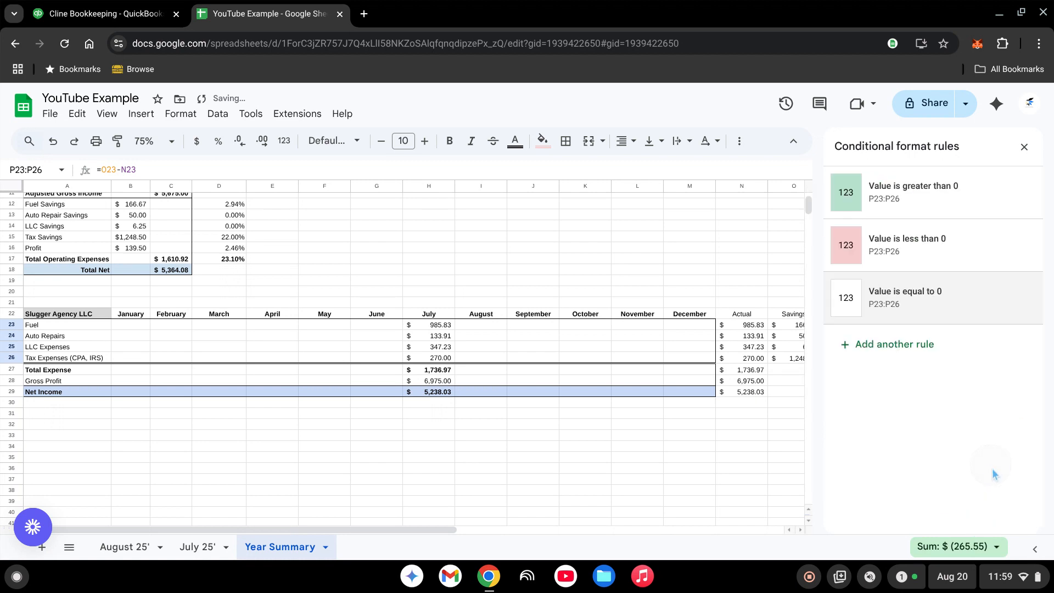
pyautogui.click(1024, 147)
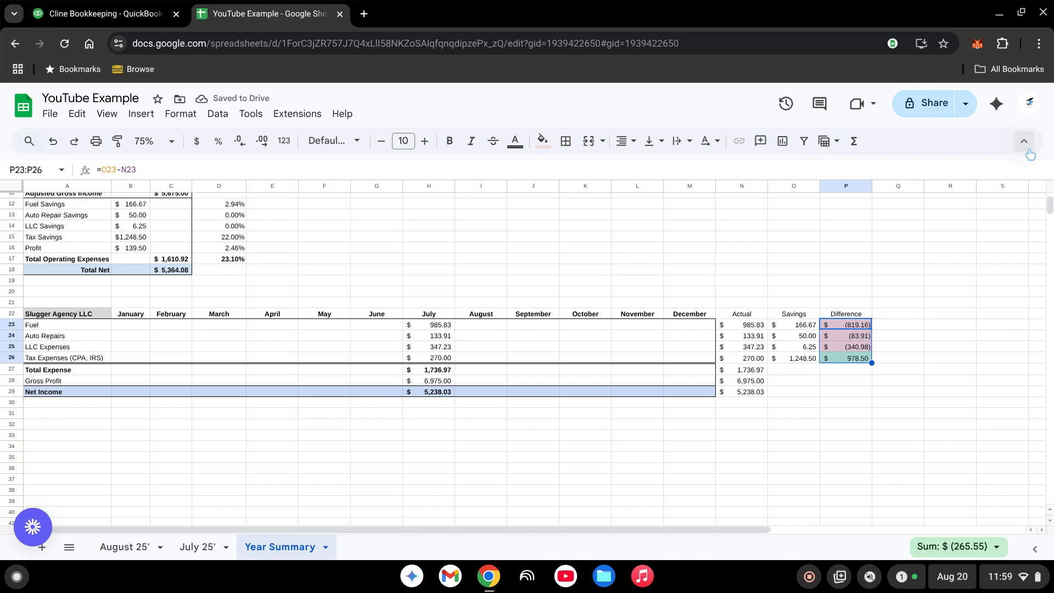
pyautogui.click(828, 427)
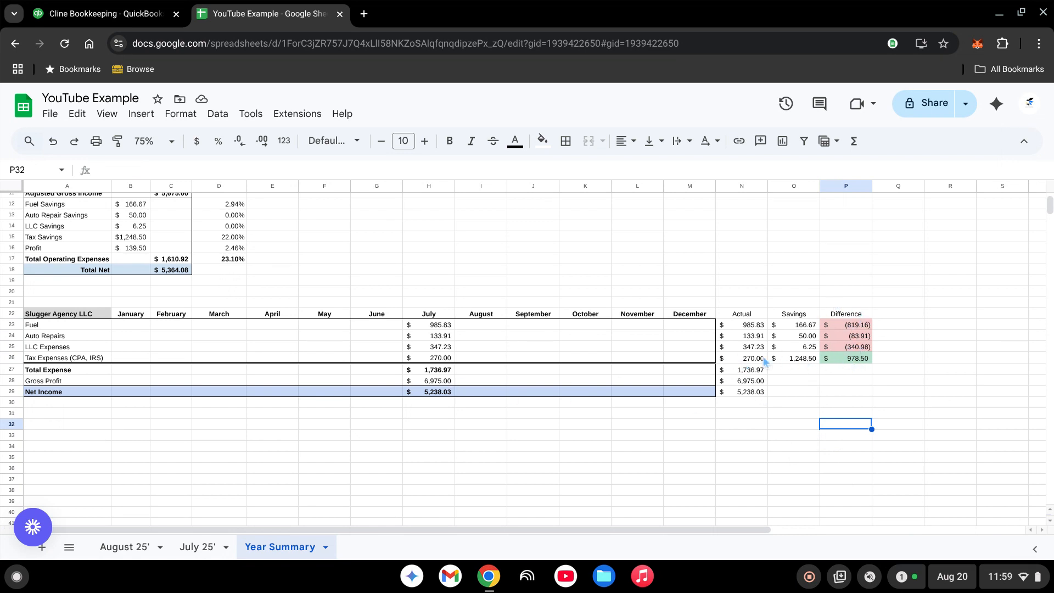
# Step: Review the Slugger Agency LLC expense table, compare it with the June 2025 Profit and Loss report in QuickBooks, and return to the spreadsheet
pyautogui.click(809, 417)
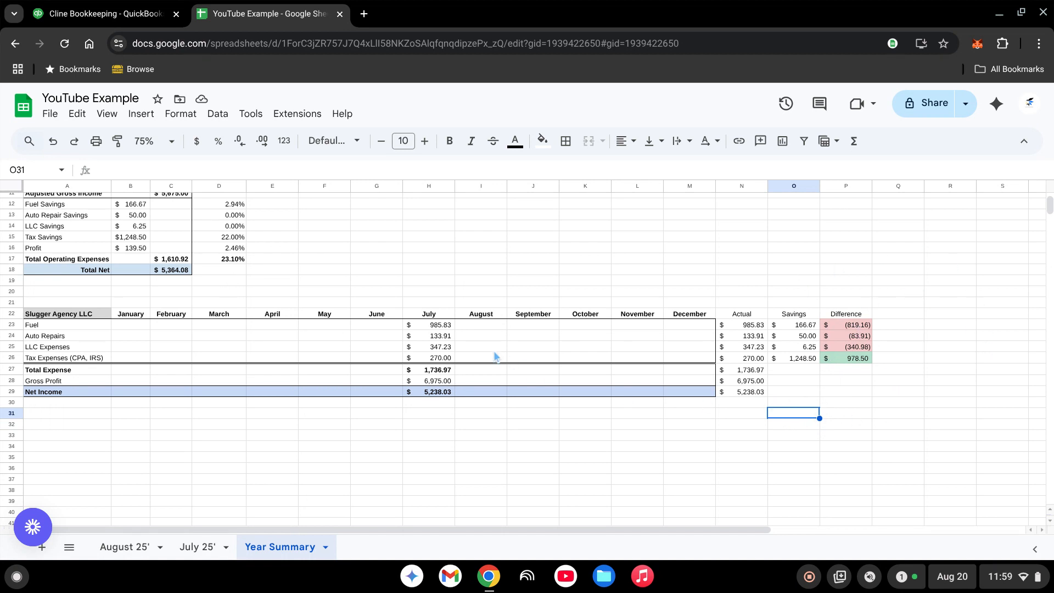
pyautogui.scroll(-1, 413, 371)
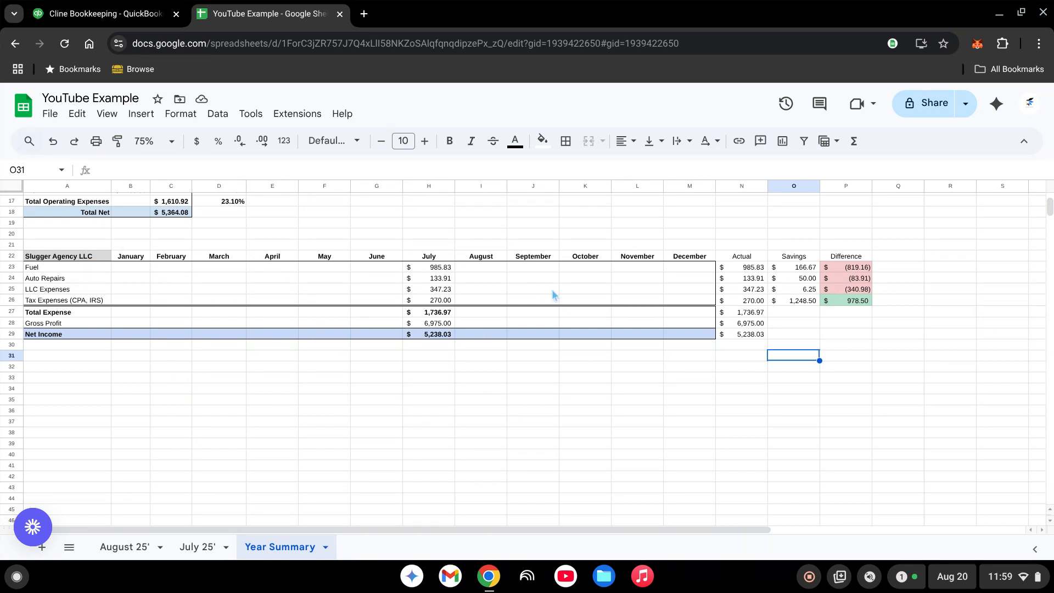
pyautogui.scroll(-1, 552, 289)
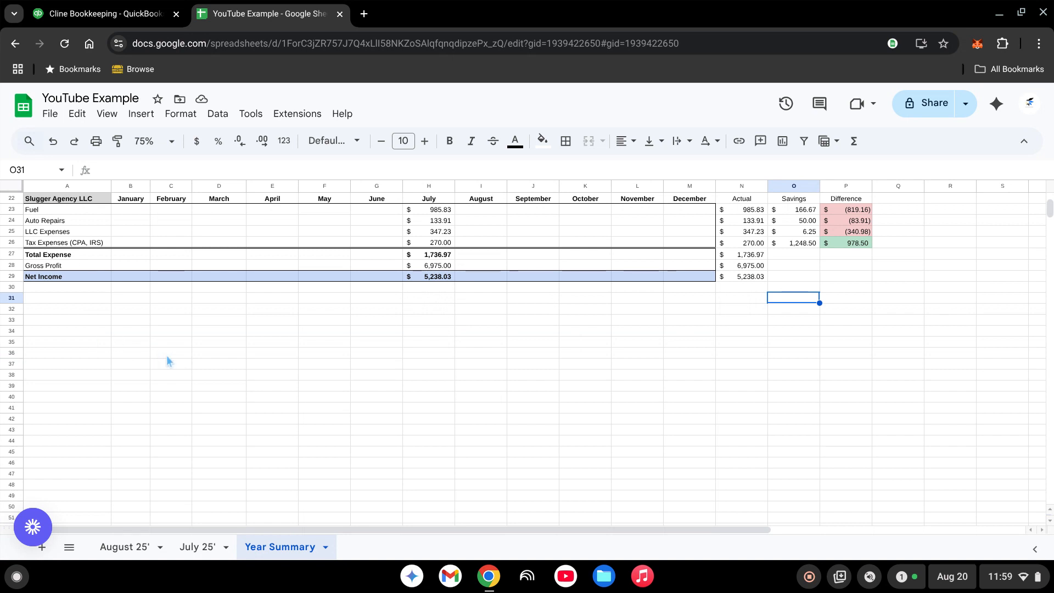
pyautogui.scroll(3, 163, 358)
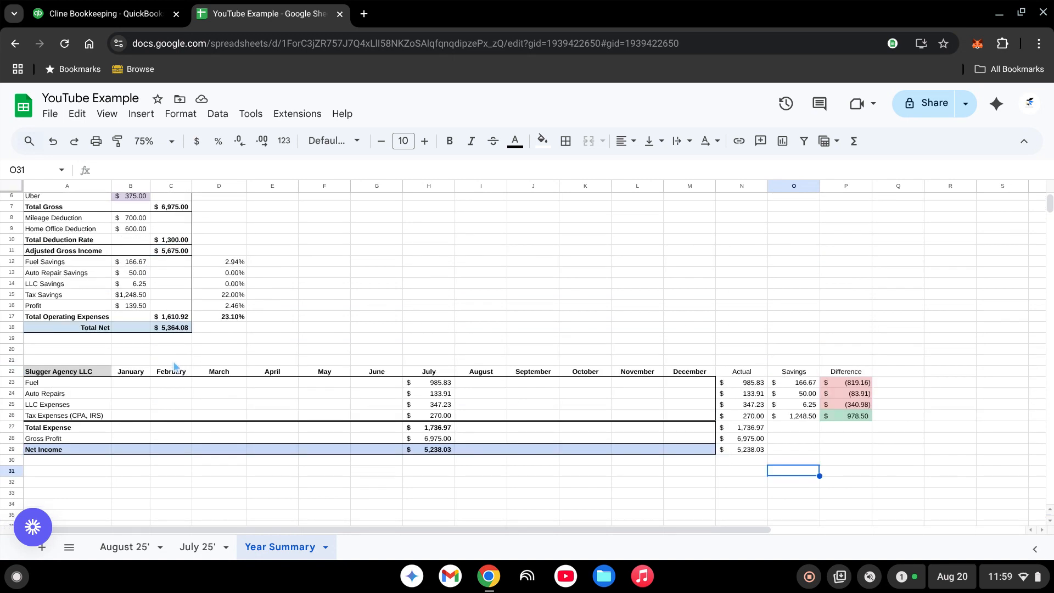
pyautogui.click(99, 14)
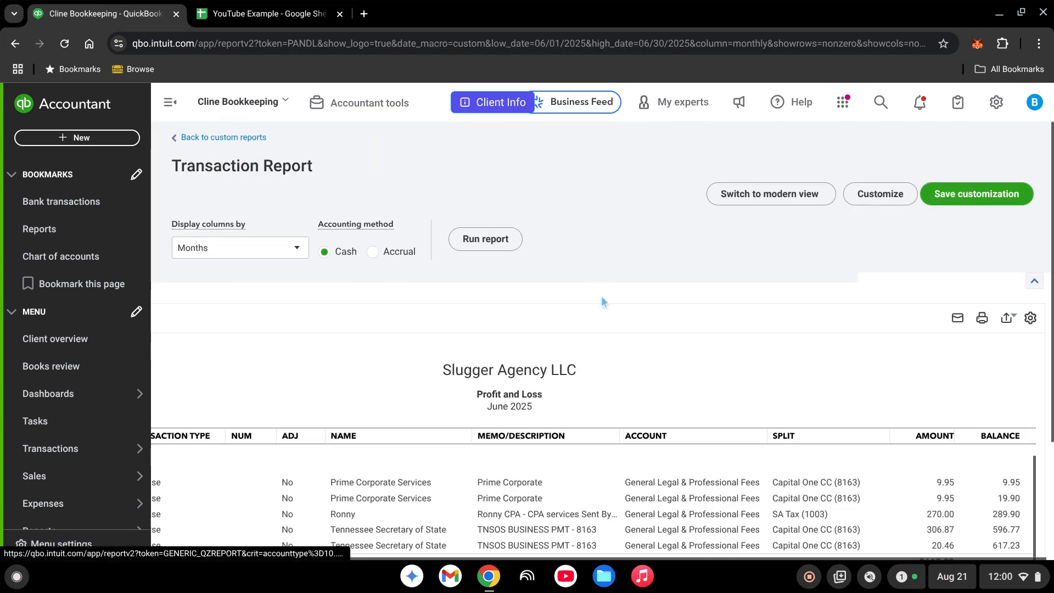
pyautogui.scroll(-4, 593, 330)
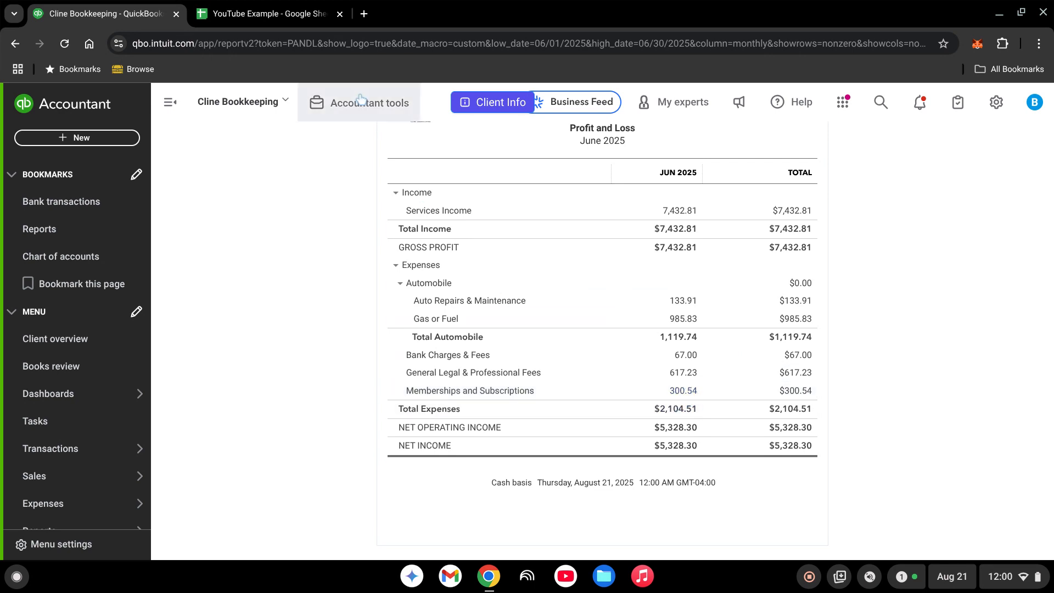
pyautogui.click(264, 14)
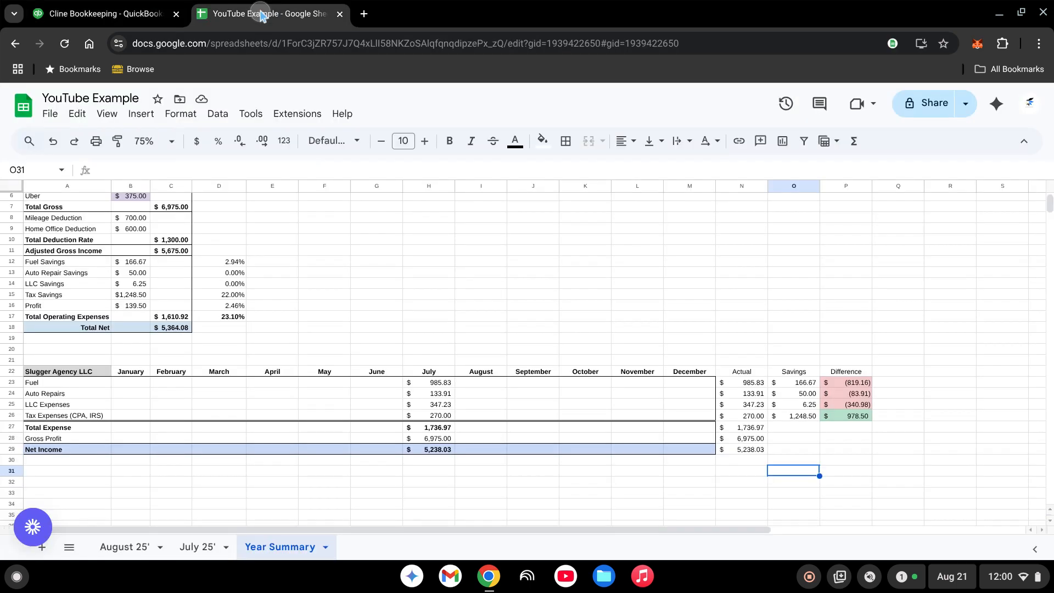
# Step: On the August 25' sheet, insert a blank row in the weekly tables between the first Tax Savings row and Profit, as row 41
pyautogui.click(125, 548)
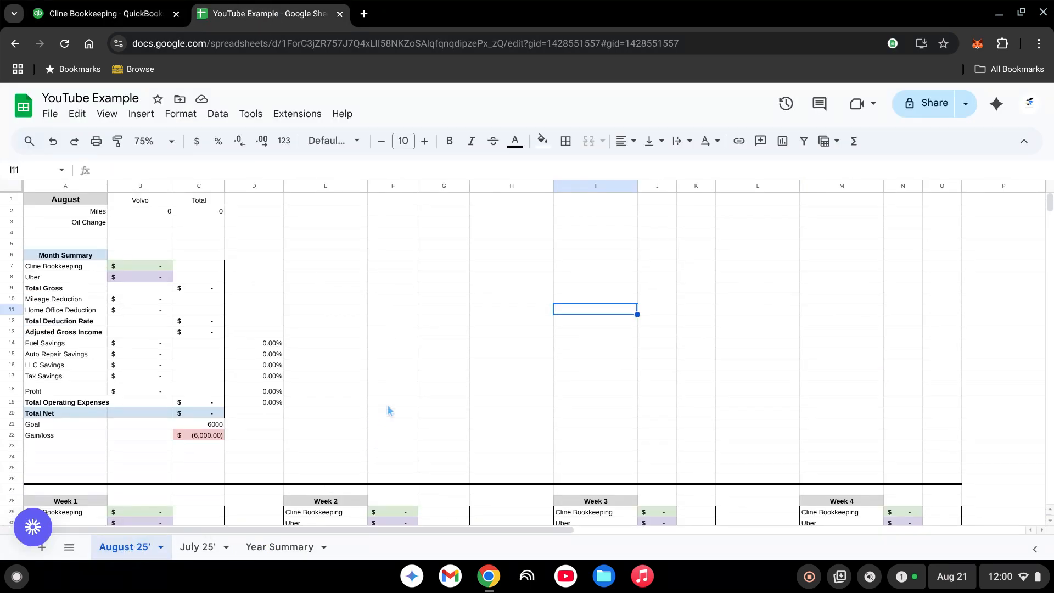
pyautogui.scroll(-5, 449, 344)
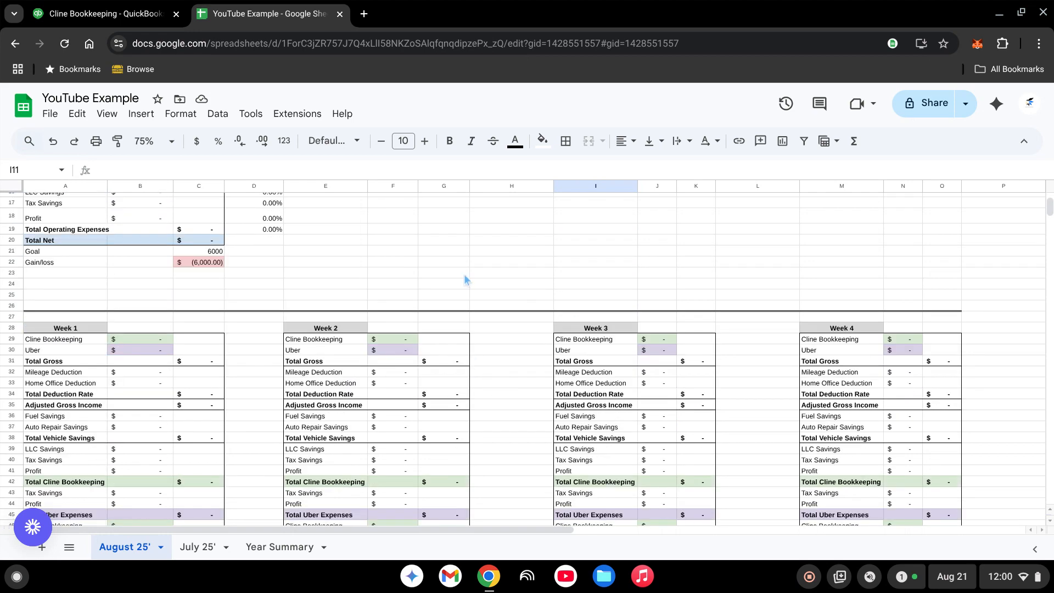
pyautogui.scroll(-2, 411, 303)
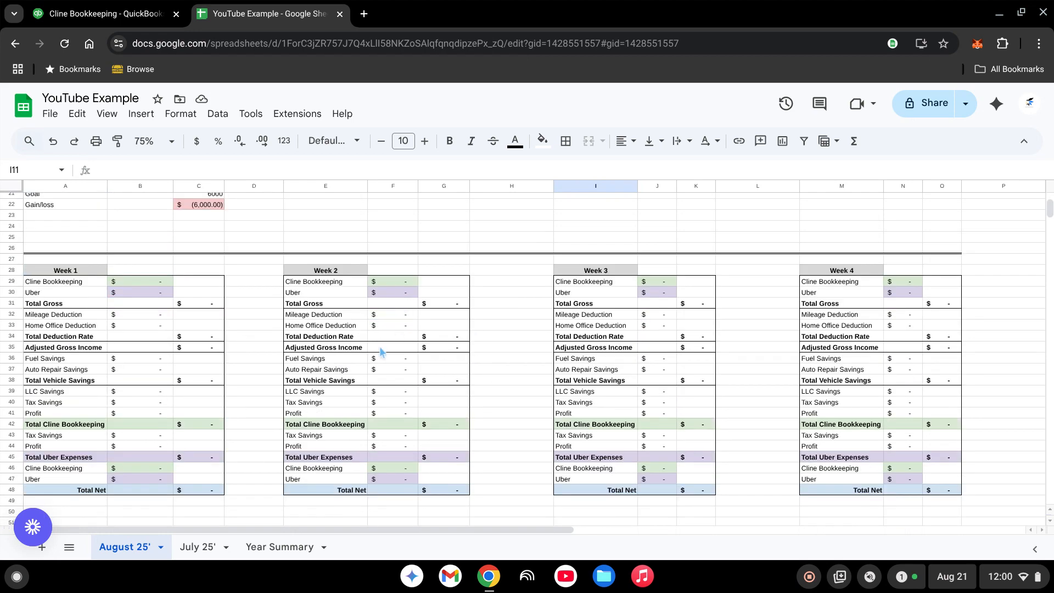
pyautogui.scroll(-2, 308, 404)
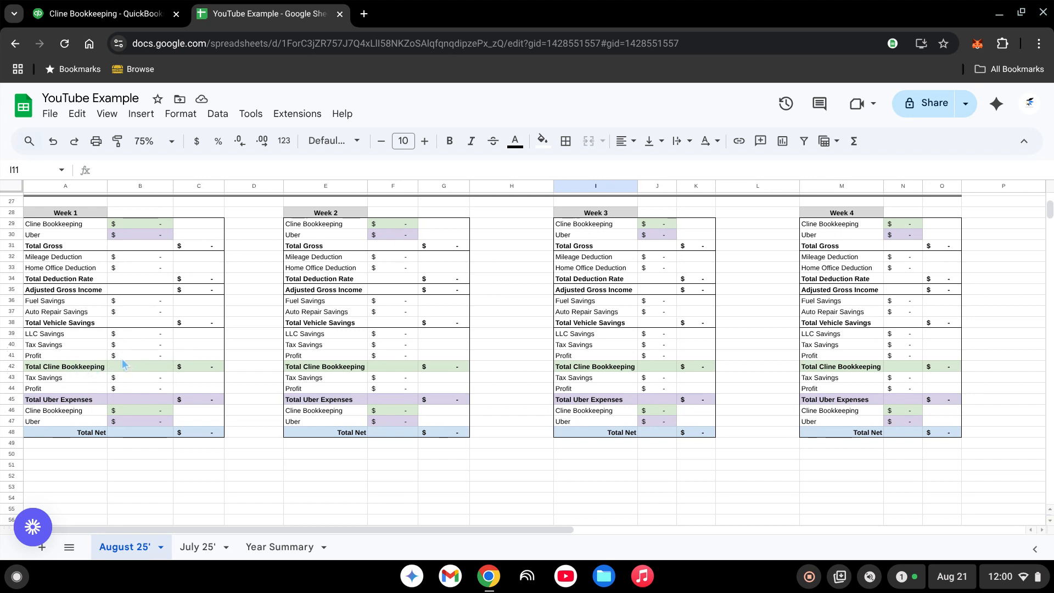
pyautogui.click(12, 344)
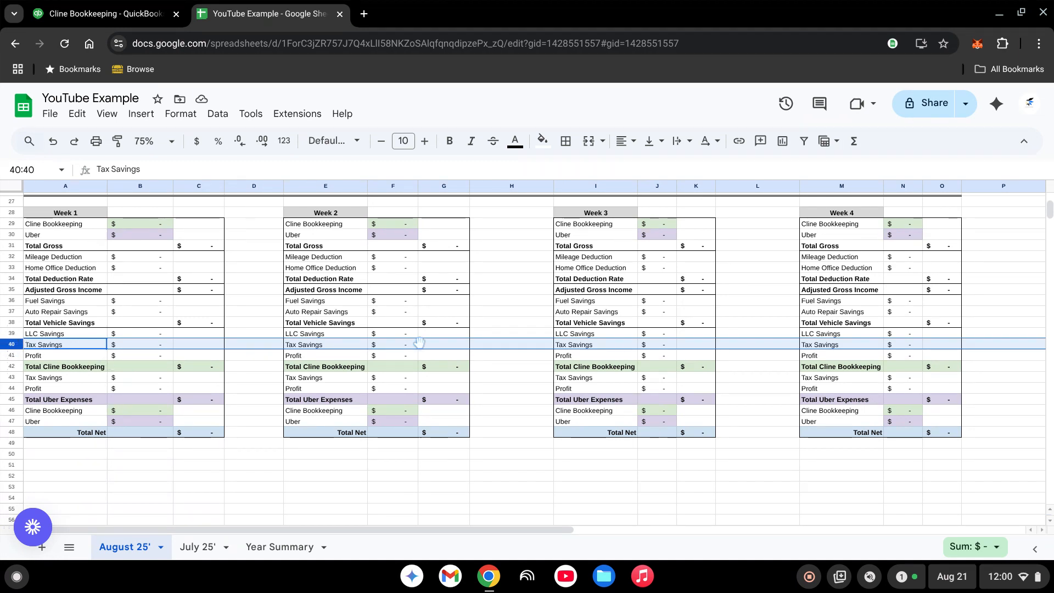
pyautogui.rightClick(23, 344)
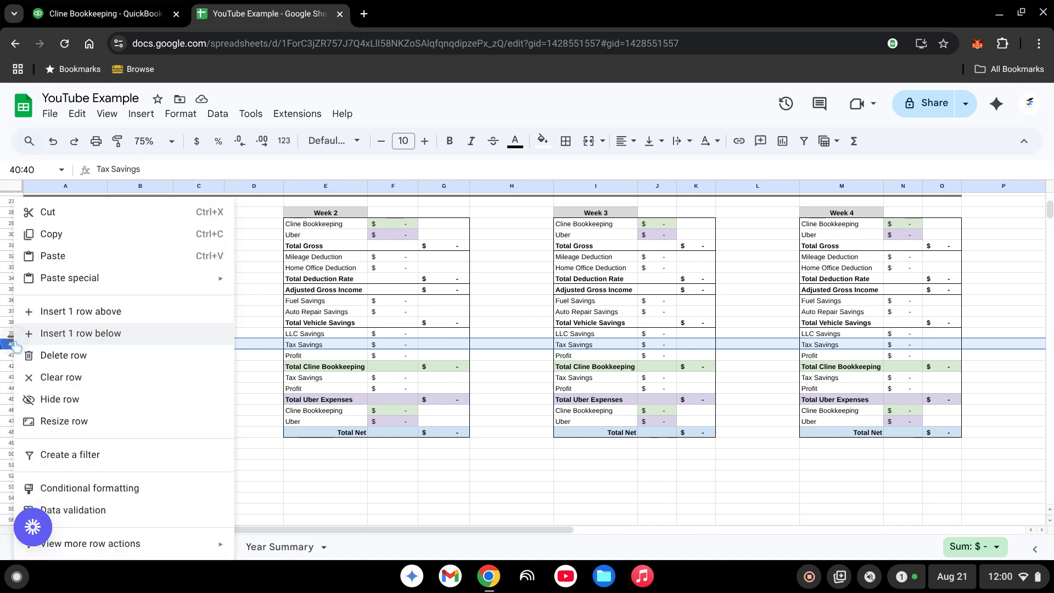
pyautogui.click(99, 311)
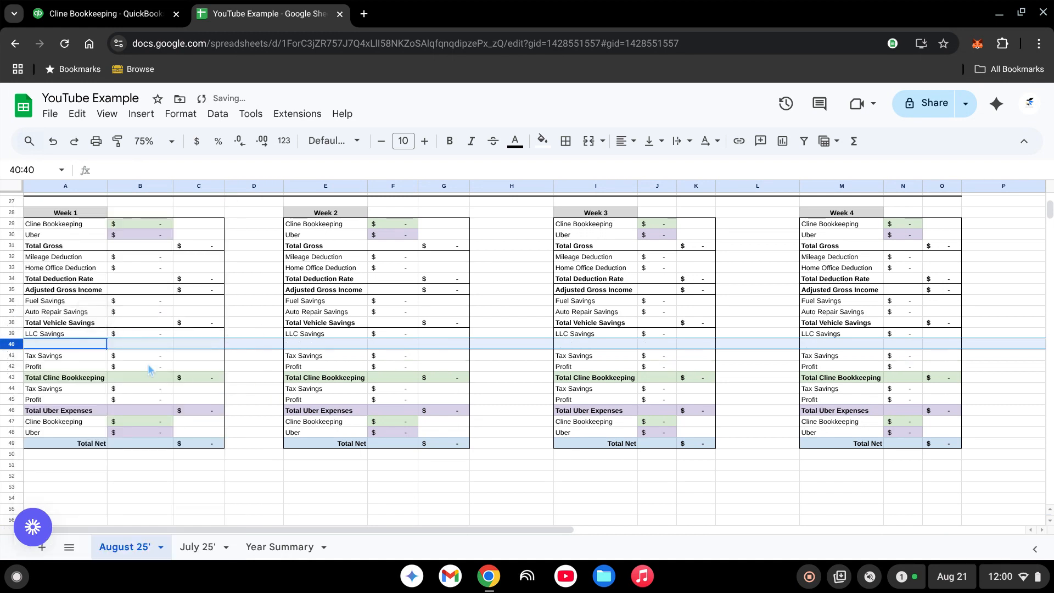
pyautogui.click(16, 345)
pyautogui.moveTo(16, 345); pyautogui.dragTo(13, 358)
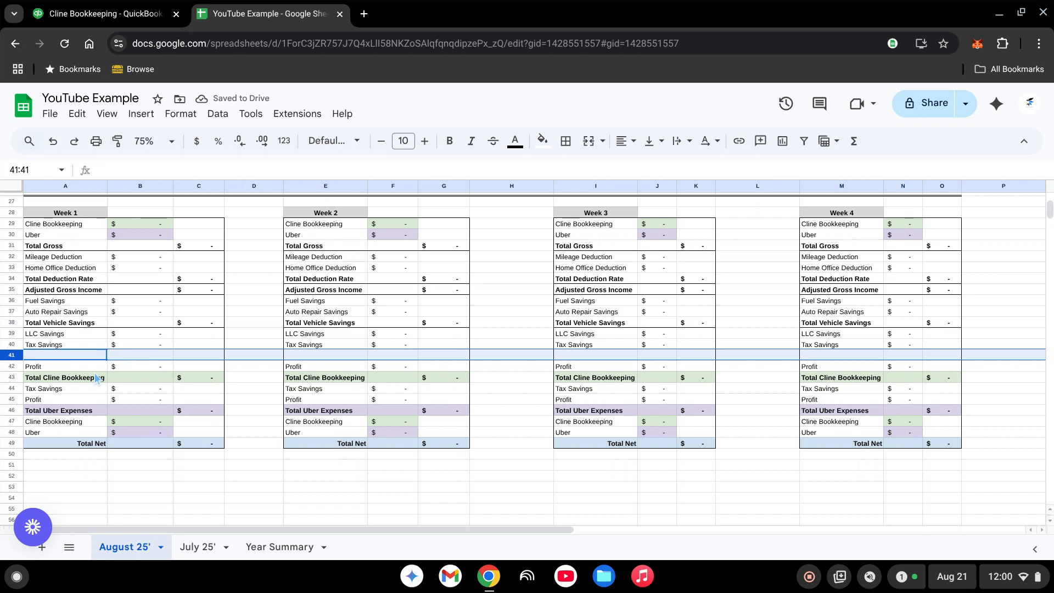
# Step: Label the new Week 1 row Subscriptions in A41 and enter 25 as its amount in B41
pyautogui.click(65, 357)
pyautogui.write('Sub')
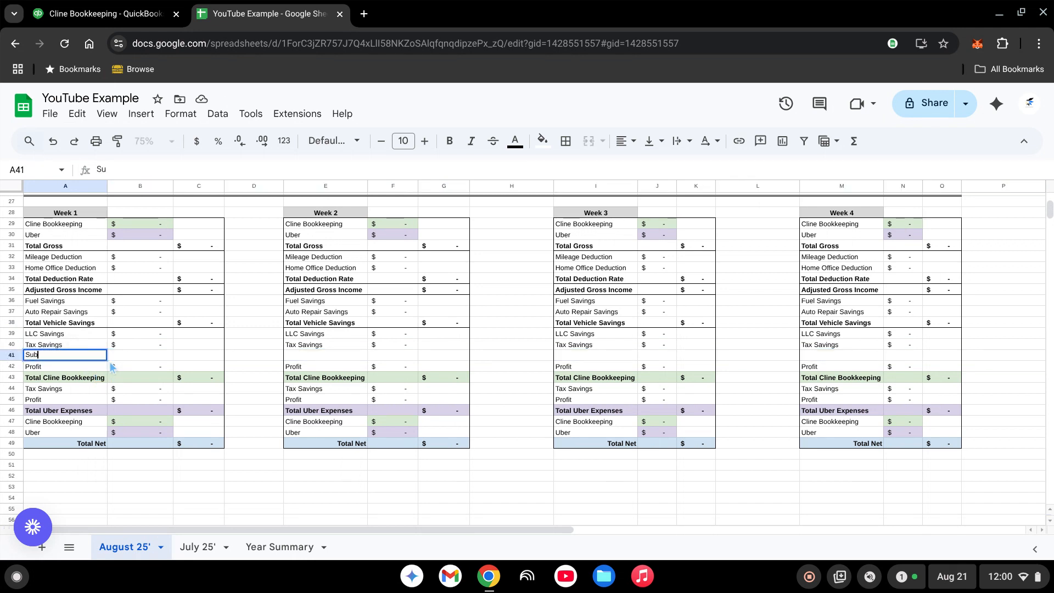
pyautogui.write('scriptions')
pyautogui.press('Tab')
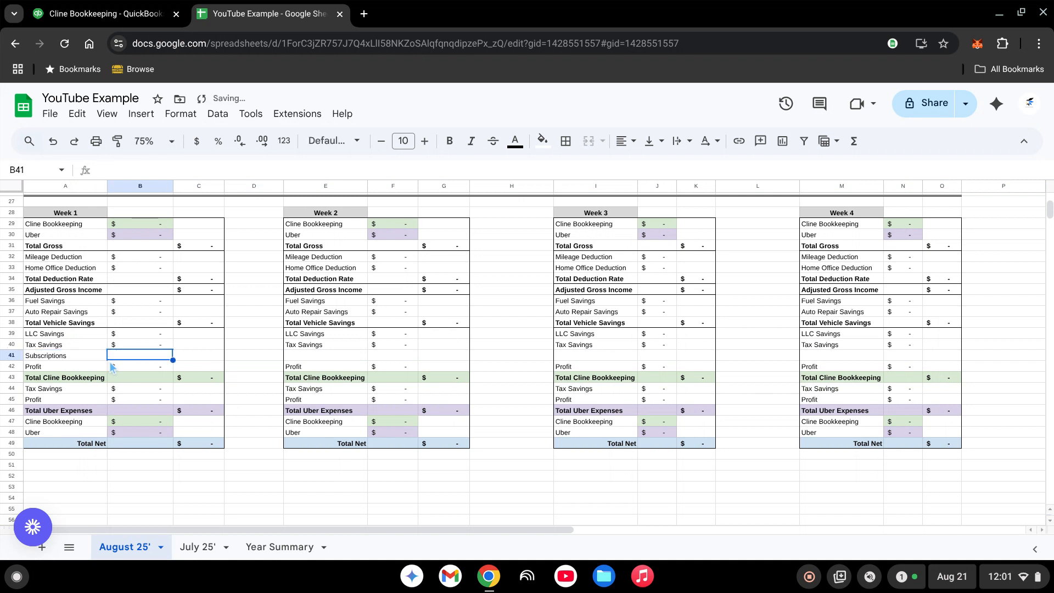
pyautogui.write('25')
pyautogui.press('Return')
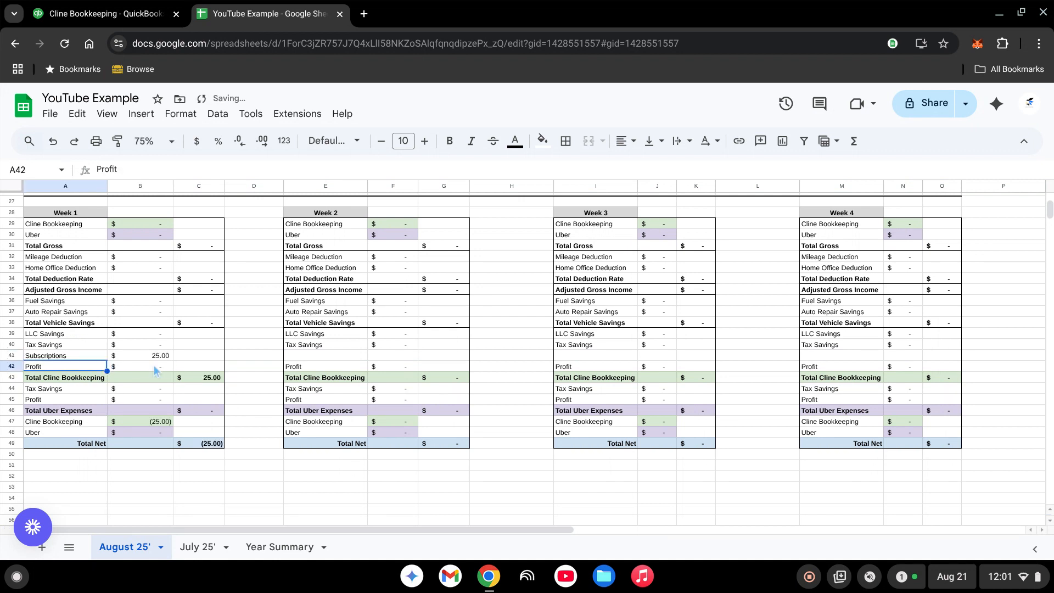
# Step: Copy the Subscriptions label from A41 into the Week 2, Week 3 and Week 4 tables at E41, I41 and M41
pyautogui.click(83, 355)
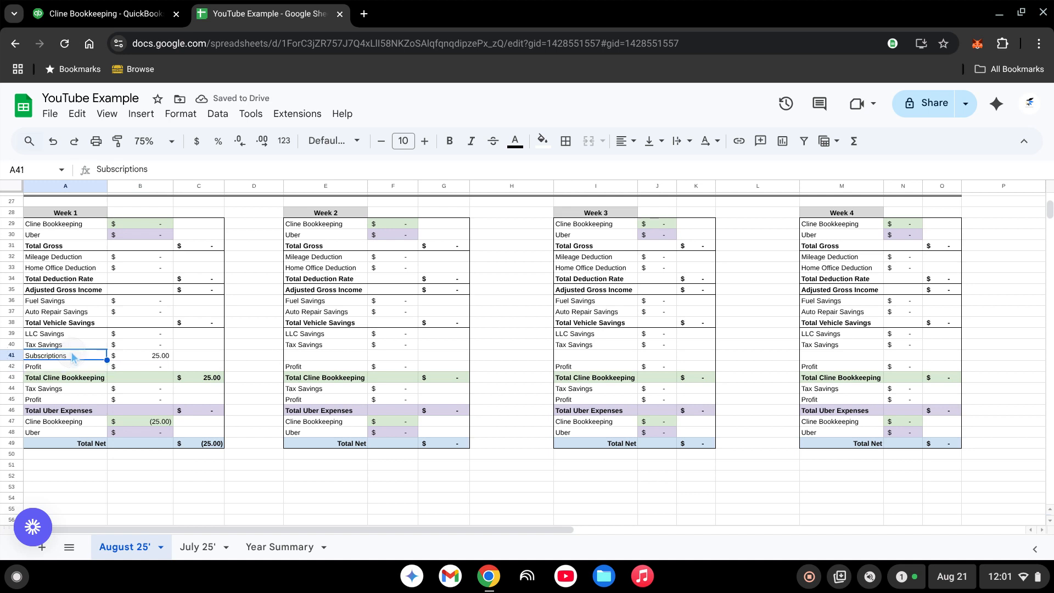
pyautogui.rightClick(74, 355)
pyautogui.click(140, 175)
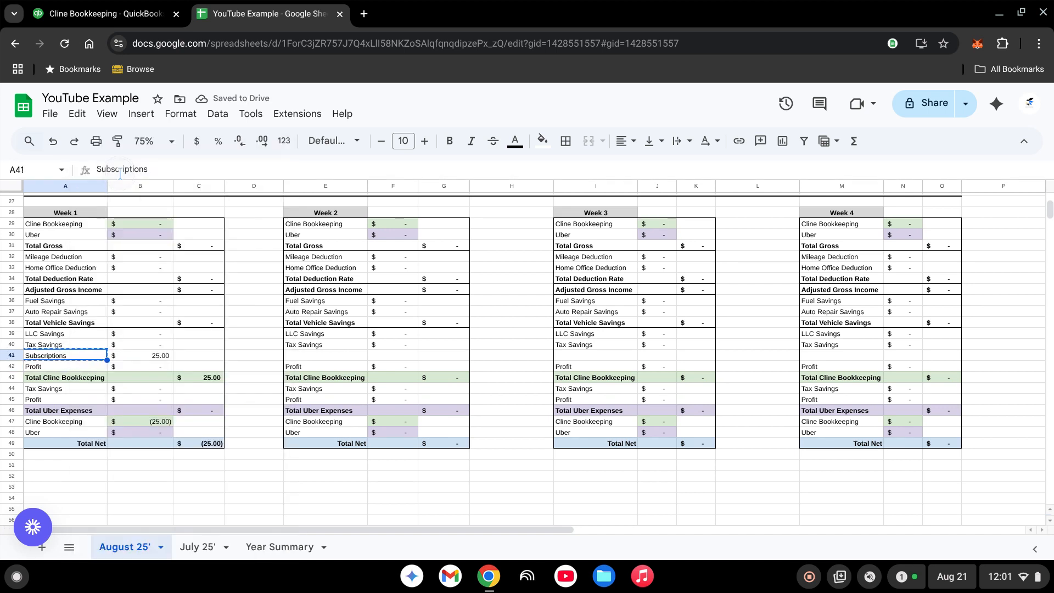
pyautogui.rightClick(318, 358)
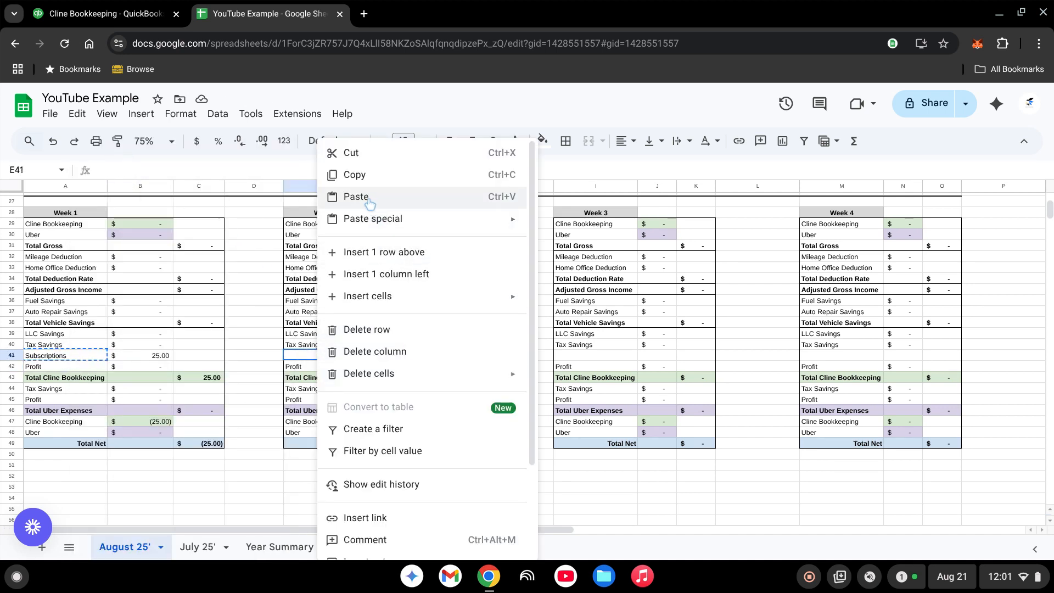
pyautogui.click(350, 130)
pyautogui.rightClick(598, 357)
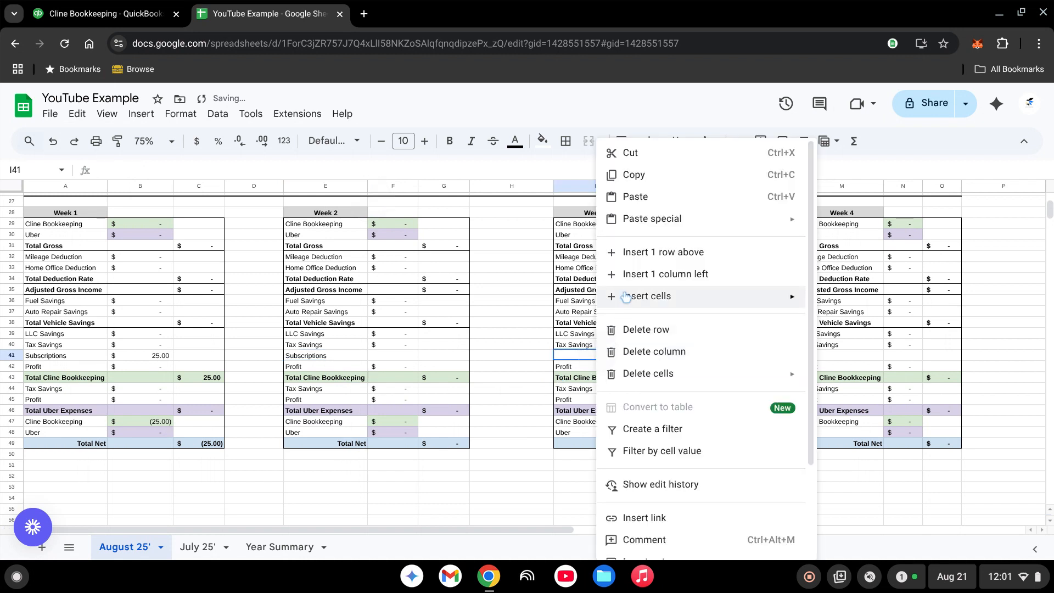
pyautogui.click(604, 130)
pyautogui.rightClick(815, 356)
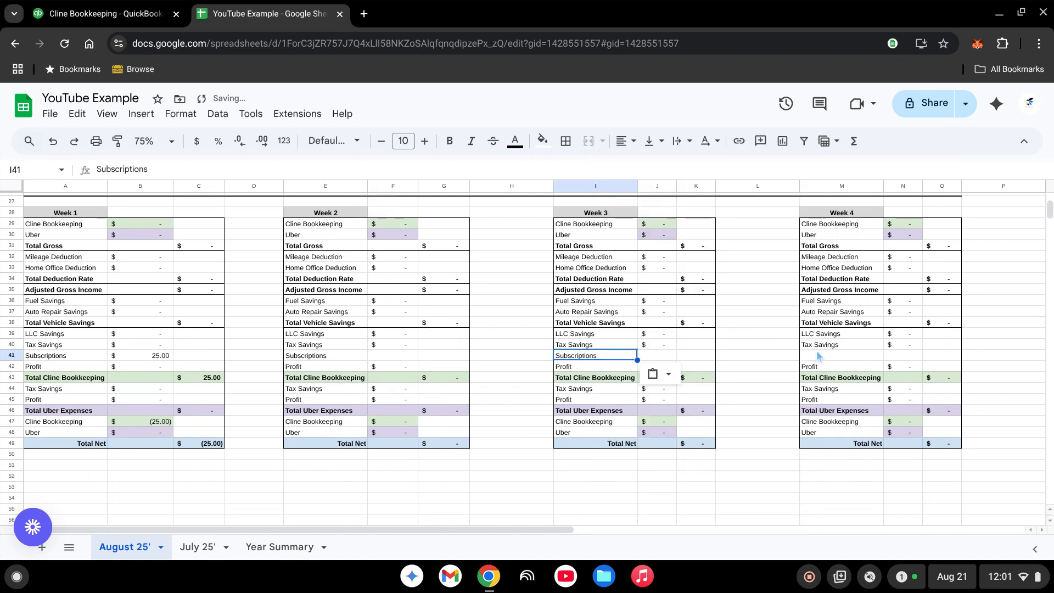
pyautogui.click(857, 128)
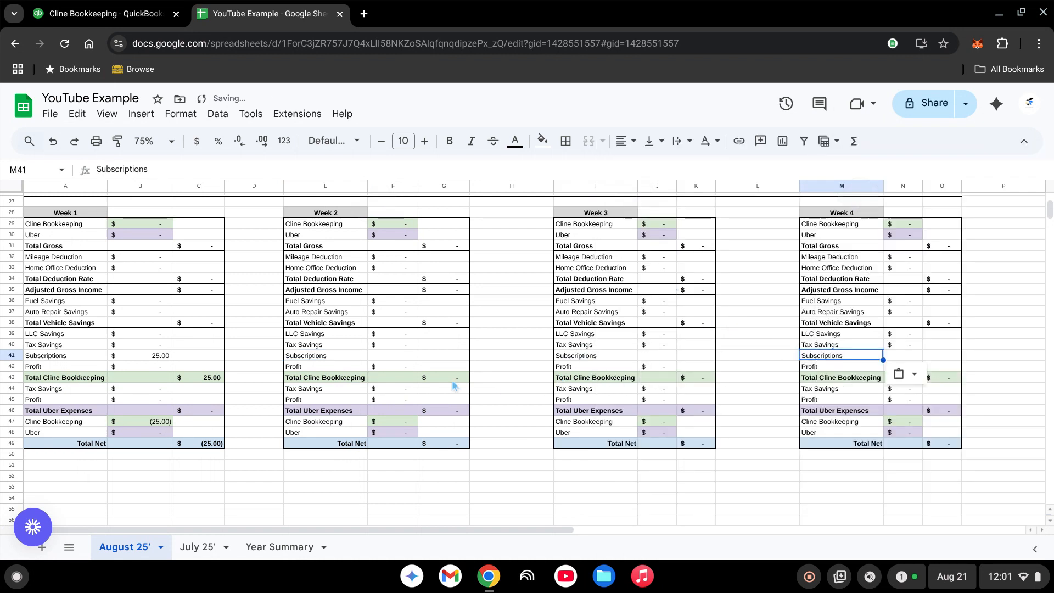
# Step: Enter 25 as the Subscriptions amount for Weeks 2, 3 and 4 in F41, J41 and N41
pyautogui.click(405, 357)
pyautogui.write('25')
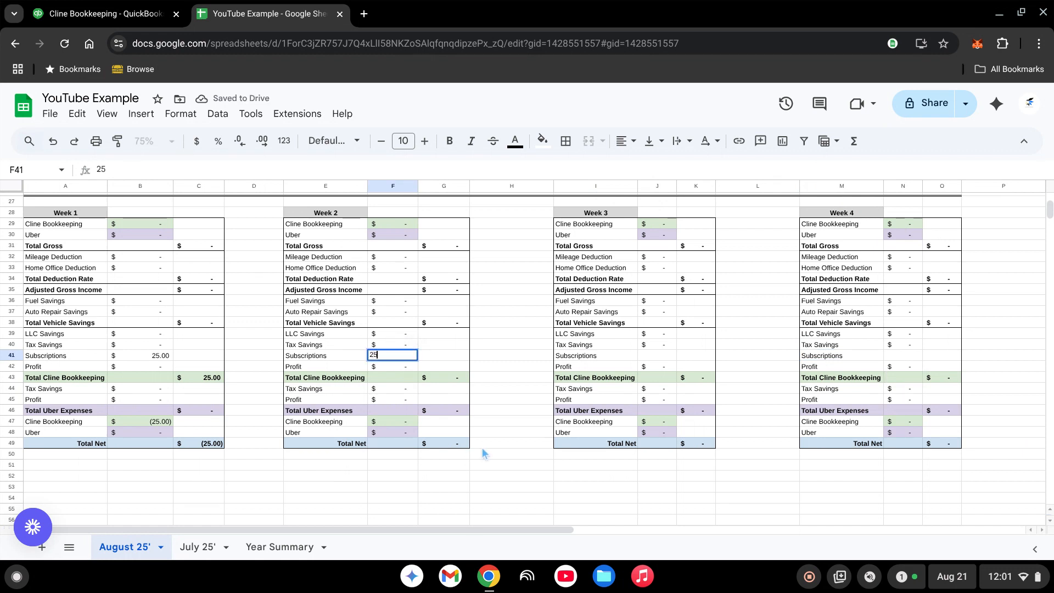
pyautogui.press('Return')
pyautogui.click(662, 357)
pyautogui.write('25')
pyautogui.press('Return')
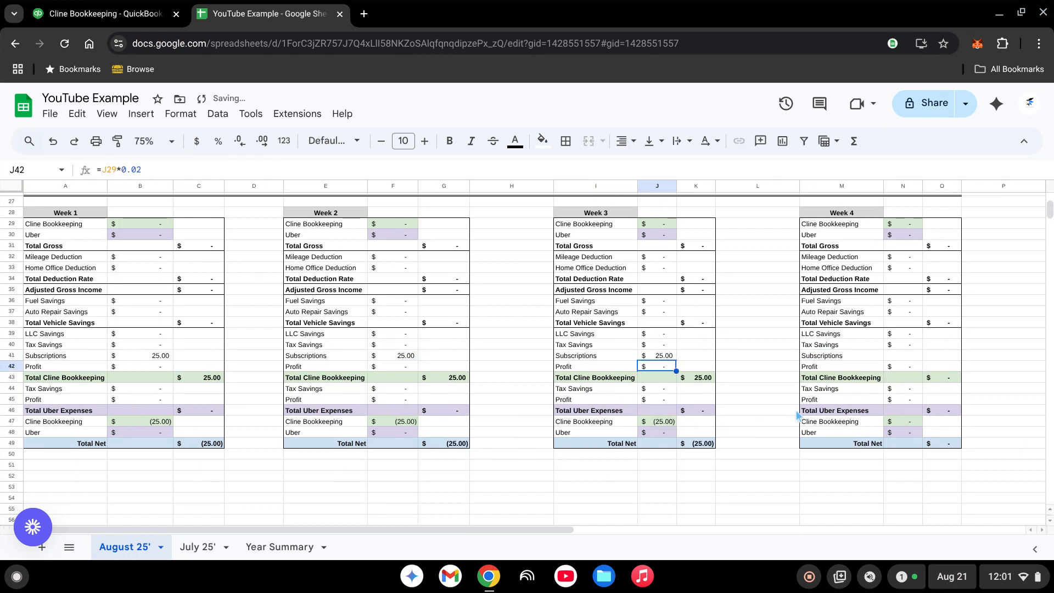
pyautogui.click(903, 356)
pyautogui.write('25')
pyautogui.press('Return')
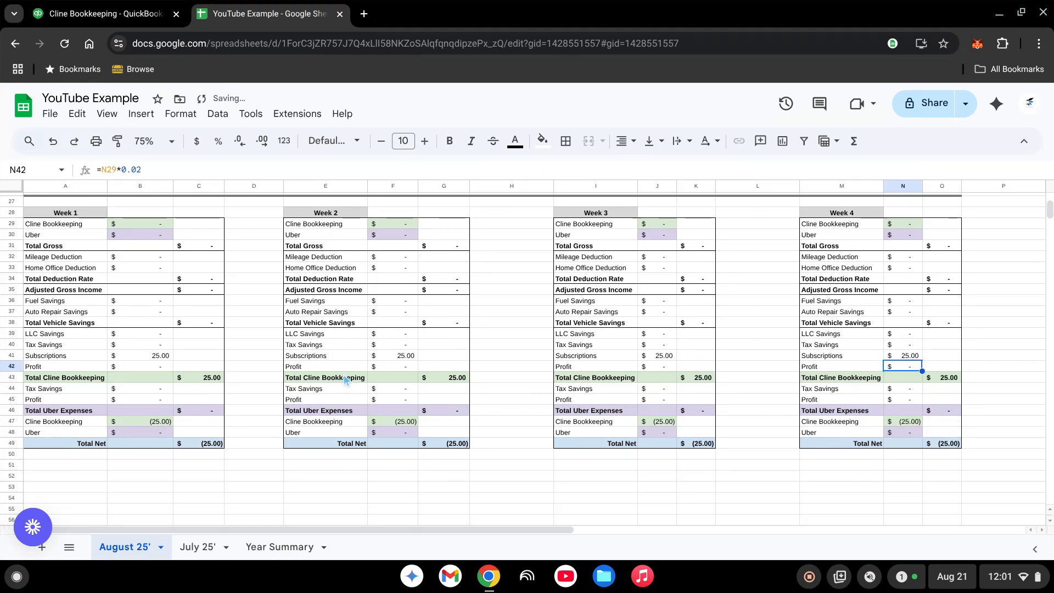
# Step: Insert a row between Tax Savings and Profit in the Month Summary as row 18 and label it Subscriptions
pyautogui.scroll(3, 265, 419)
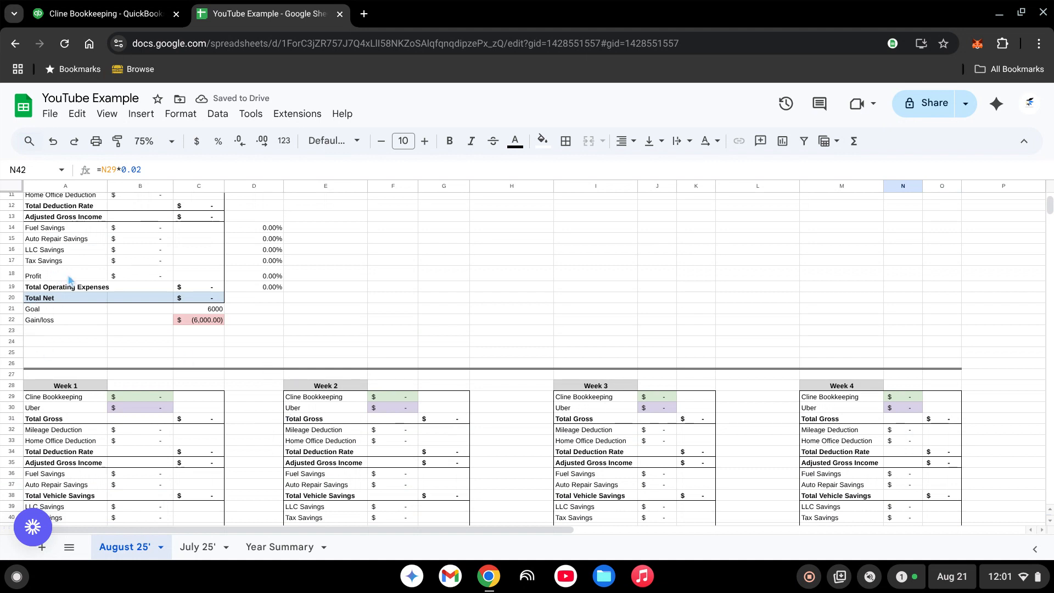
pyautogui.rightClick(13, 261)
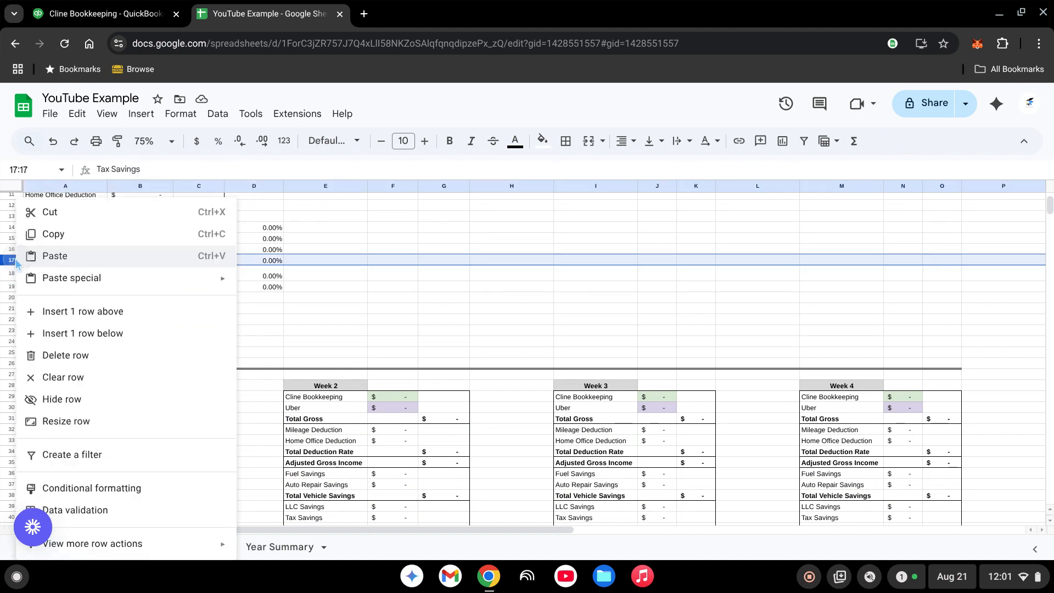
pyautogui.click(69, 311)
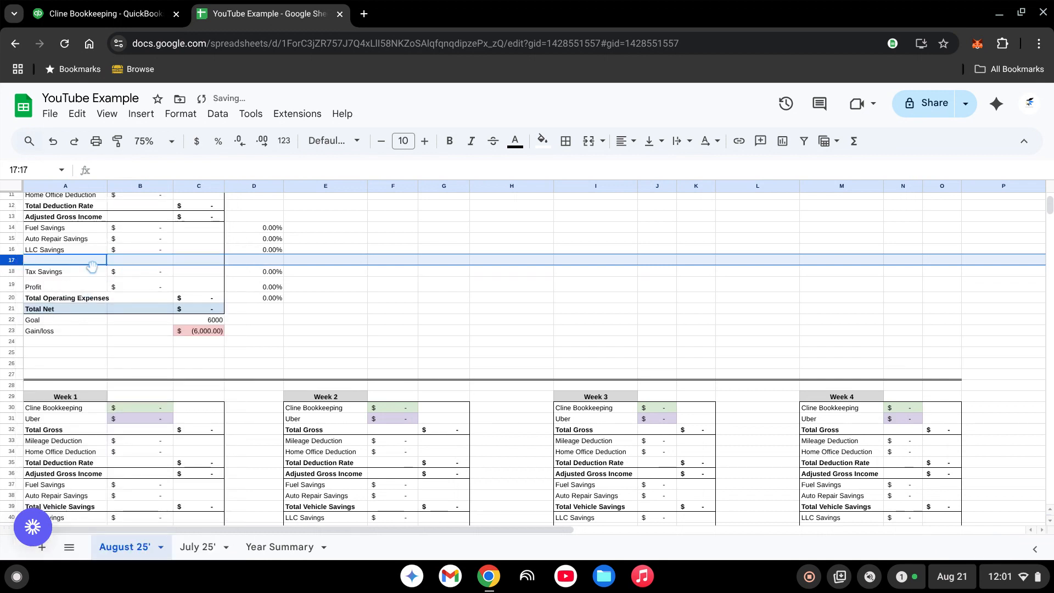
pyautogui.moveTo(16, 263)
pyautogui.mouseDown()
pyautogui.moveTo(10, 286)
pyautogui.moveTo(12, 269)
pyautogui.mouseUp()
pyautogui.write('Su')
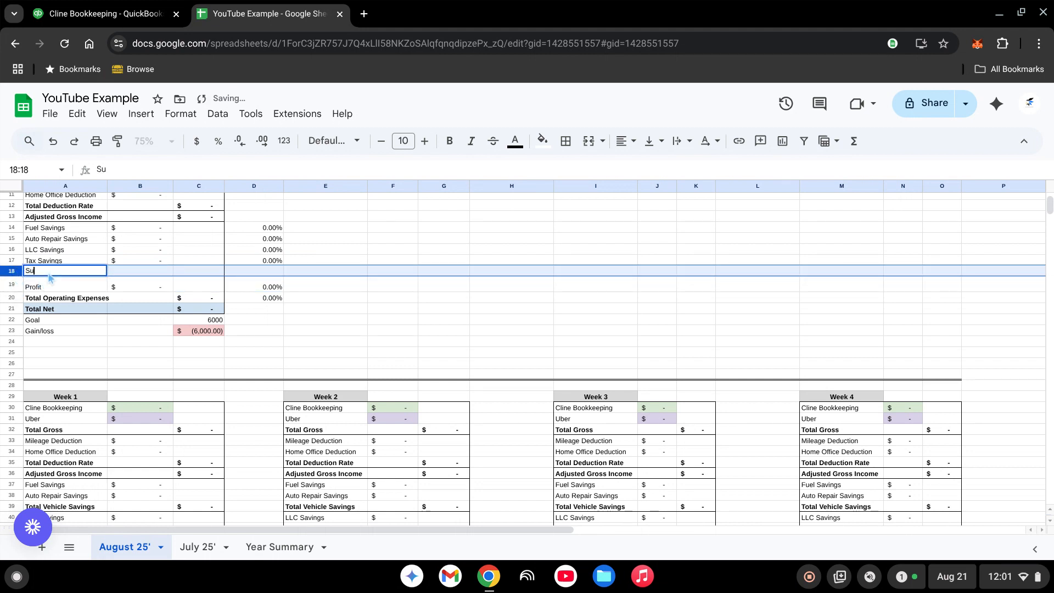
pyautogui.write('bscriptions')
pyautogui.press('Tab')
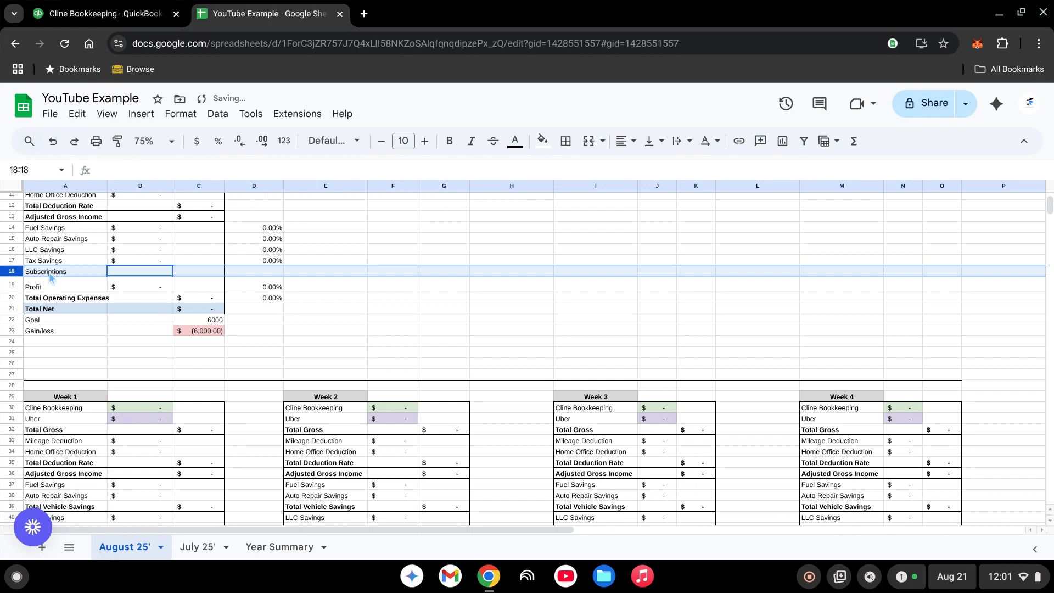
# Step: Total the four weekly Subscriptions amounts in B18 with a SUM of B42, F42, J42 and N42
pyautogui.write('=')
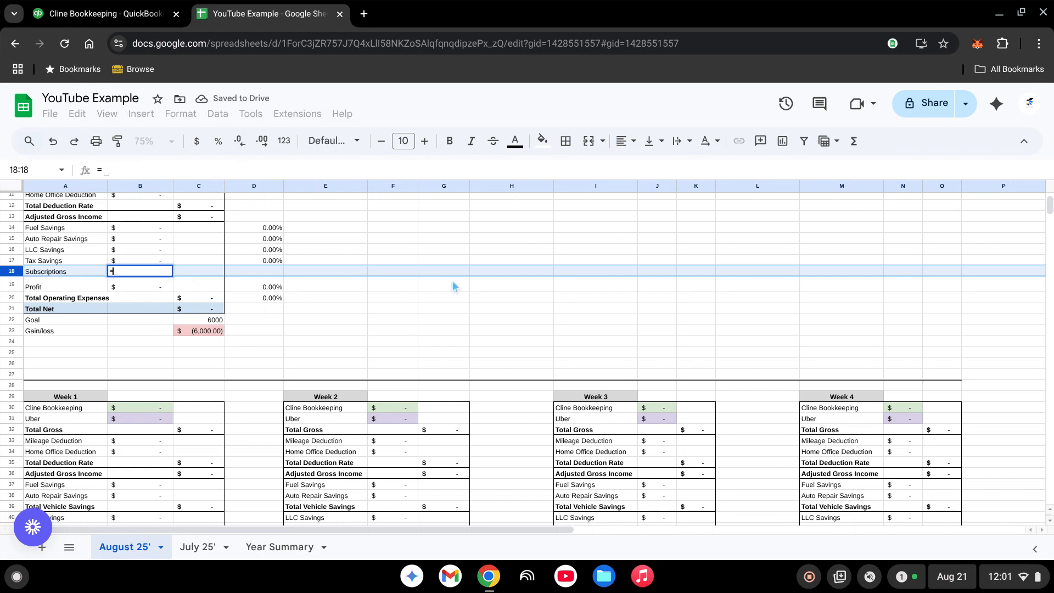
pyautogui.scroll(-2, 299, 369)
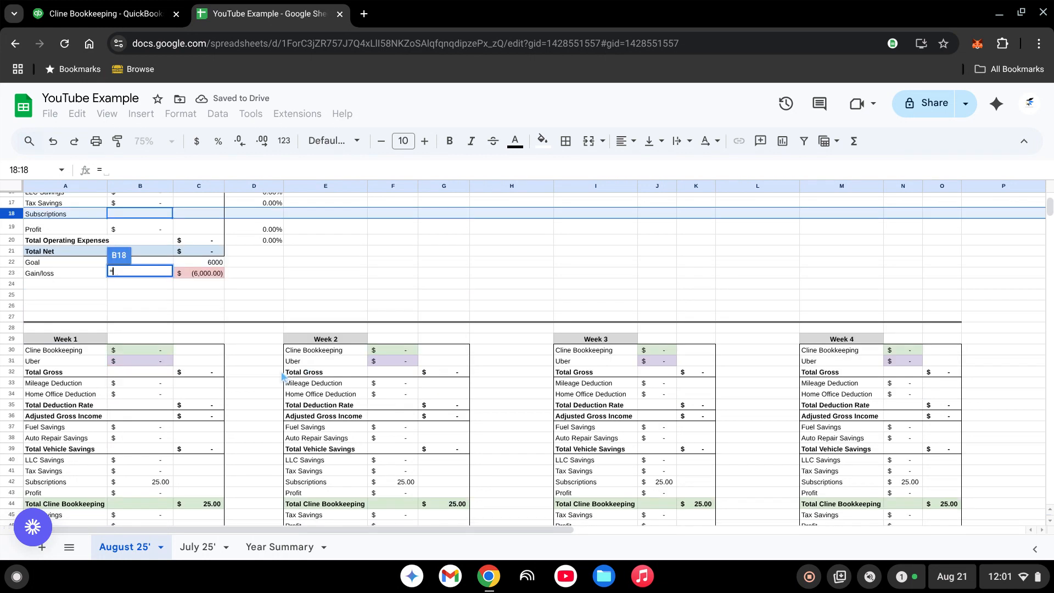
pyautogui.write('sum(')
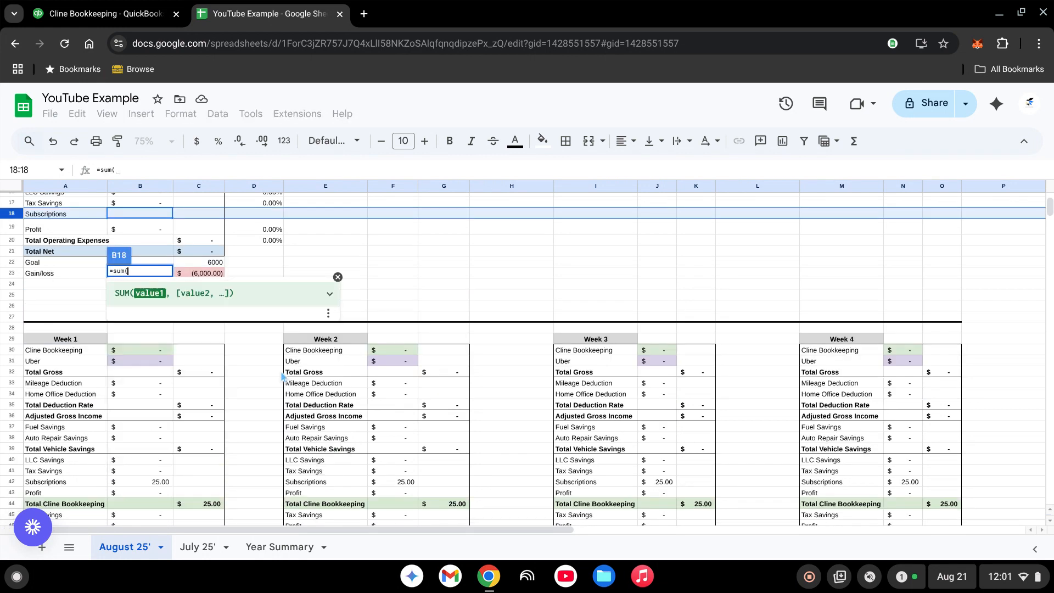
pyautogui.scroll(-2, 246, 461)
pyautogui.click(154, 426)
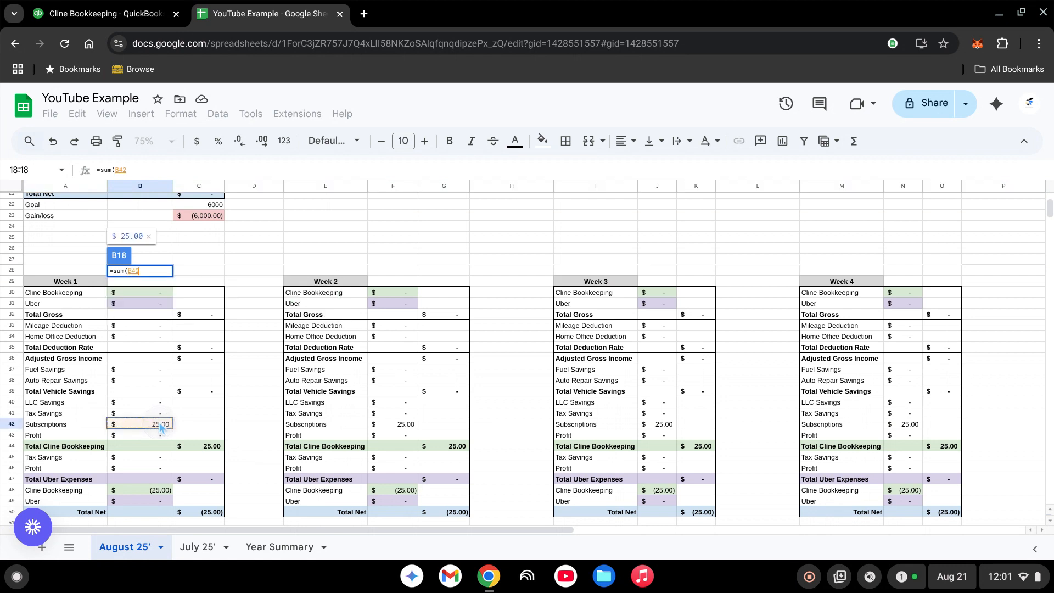
pyautogui.write(',')
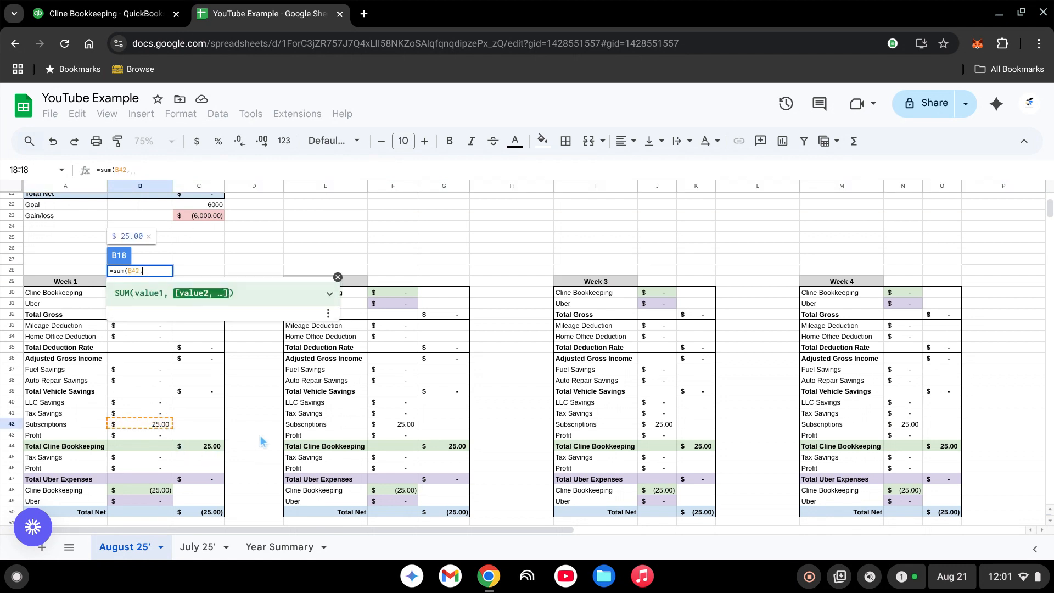
pyautogui.click(400, 426)
pyautogui.write(',')
pyautogui.click(667, 429)
pyautogui.write(',')
pyautogui.click(911, 427)
pyautogui.press('Return')
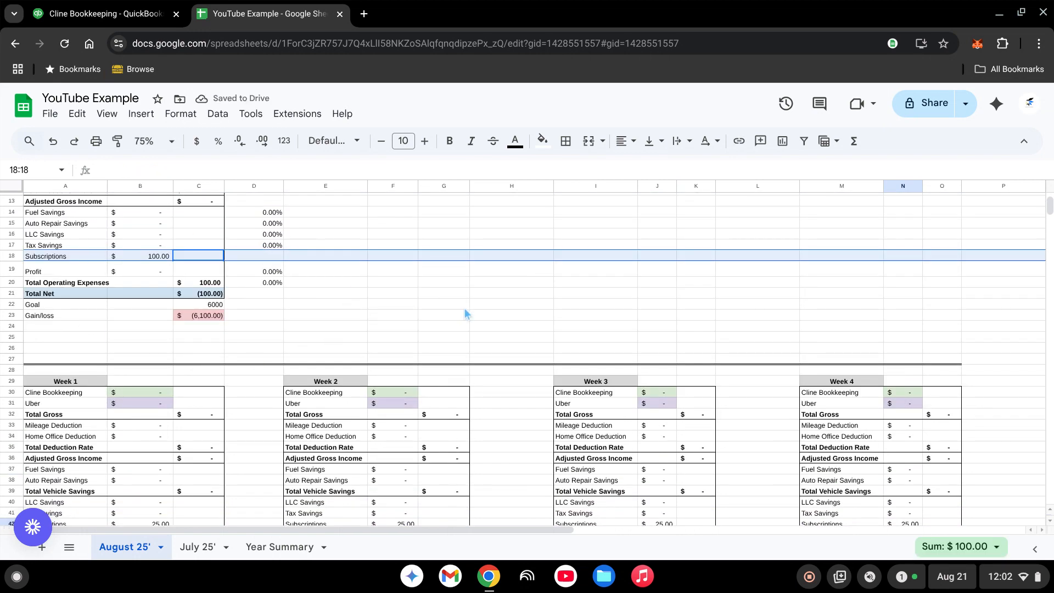
# Step: Fill the Tax Savings percentage formula from D17 down through D19 to cover the Subscriptions row
pyautogui.click(465, 309)
pyautogui.click(263, 247)
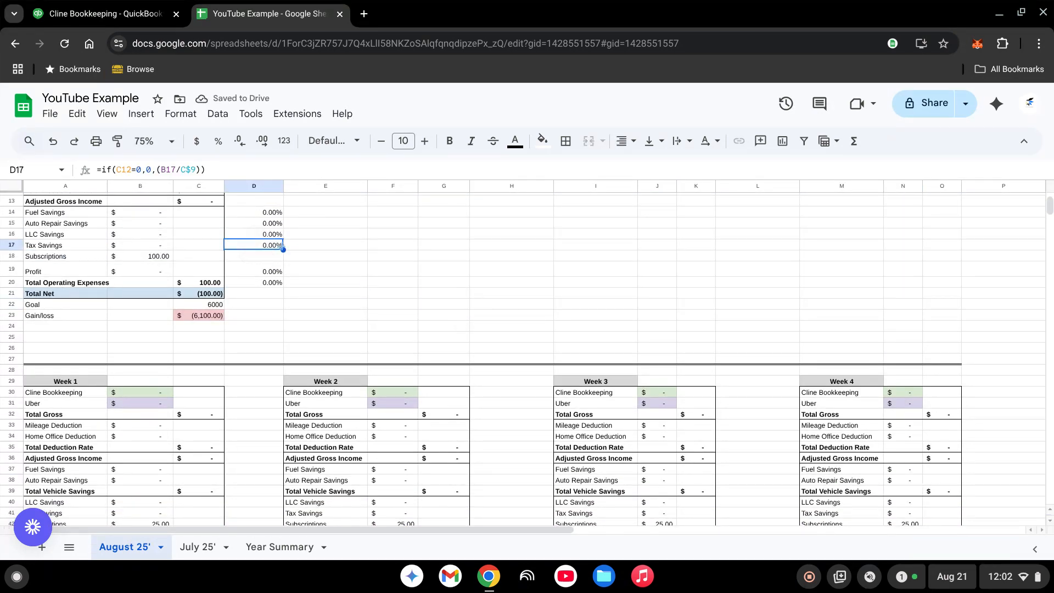
pyautogui.moveTo(285, 253)
pyautogui.mouseDown()
pyautogui.moveTo(299, 262)
pyautogui.moveTo(282, 273)
pyautogui.mouseUp()
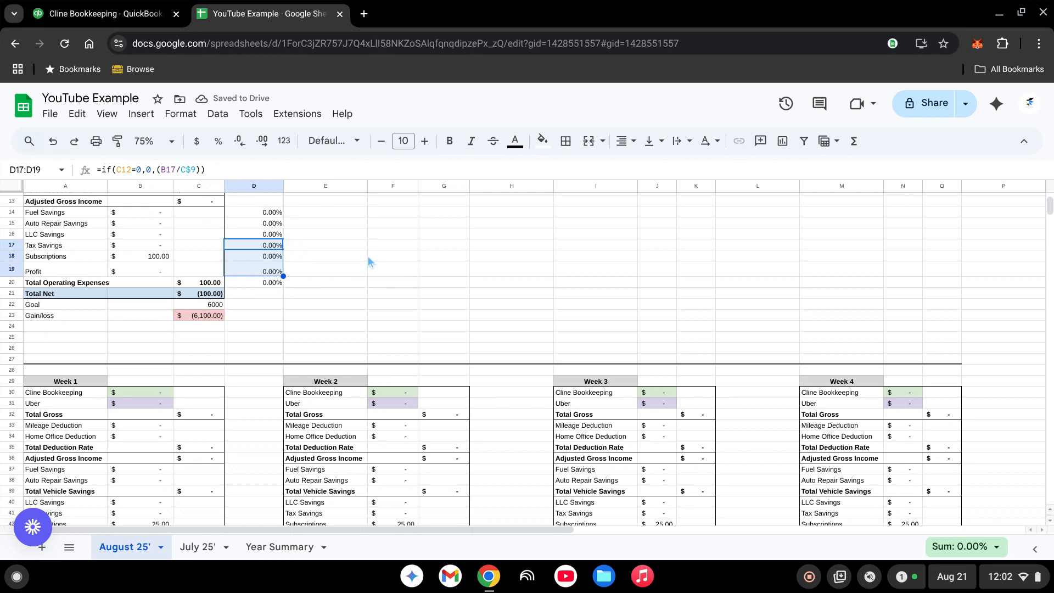
pyautogui.click(366, 256)
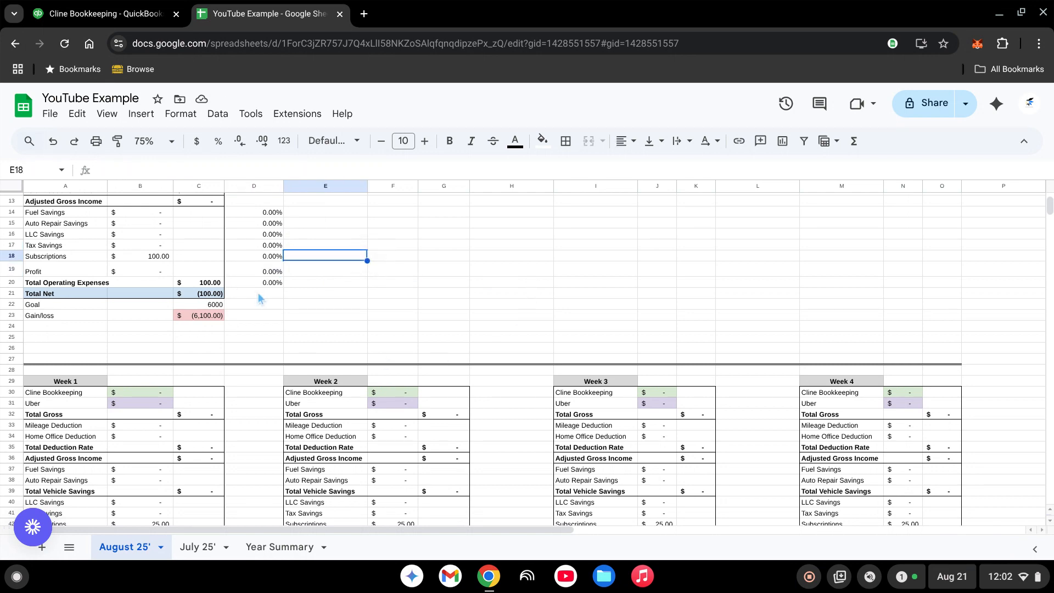
pyautogui.scroll(4, 337, 325)
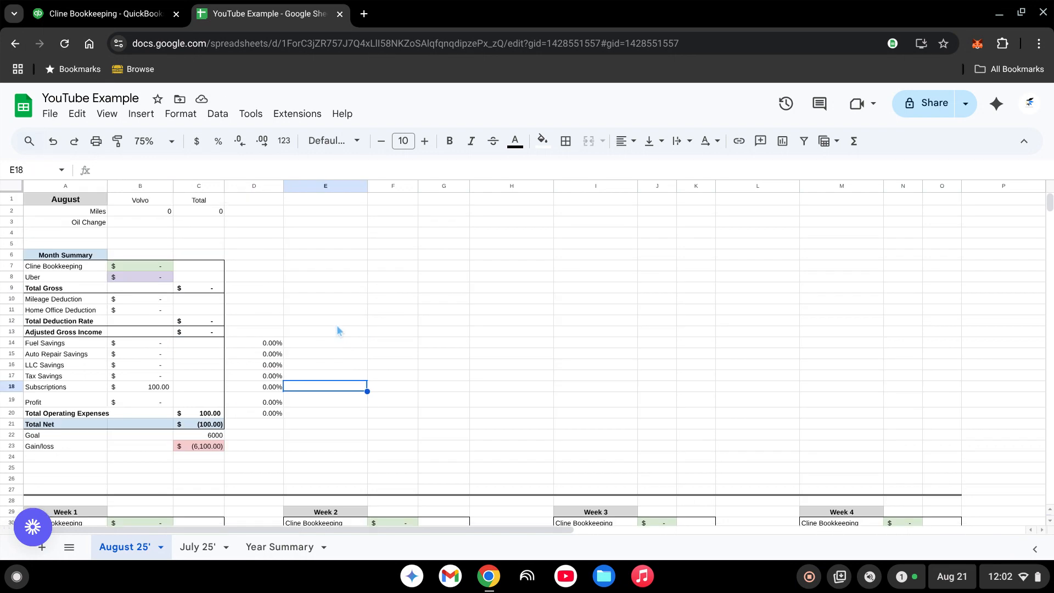
# Step: Insert a blank row in the Slugger Agency LLC table on Year Summary and place it between Tax Expenses and Total Expense
pyautogui.scroll(-5, 337, 325)
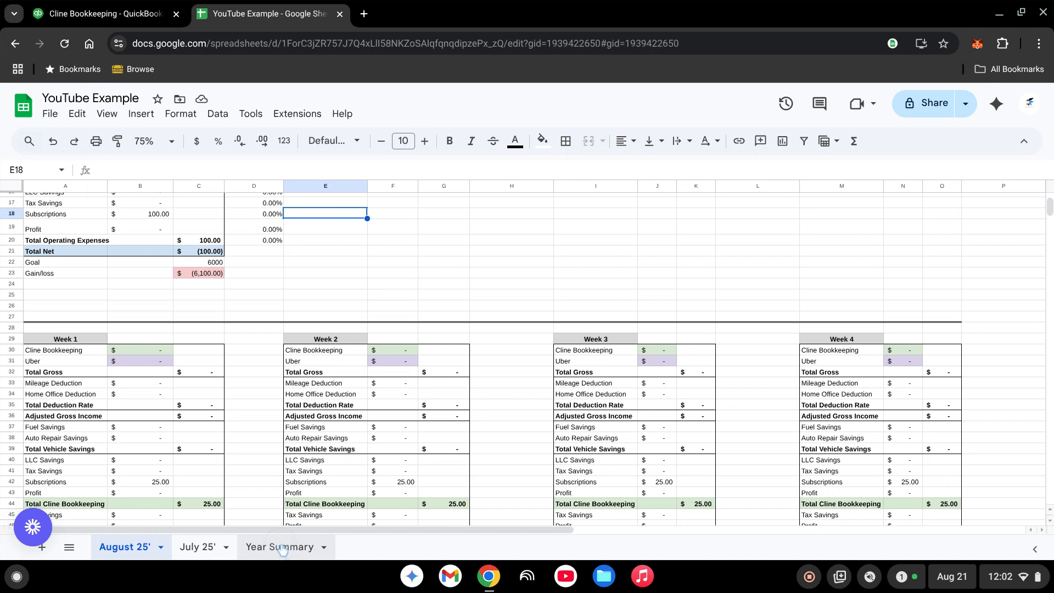
pyautogui.click(280, 547)
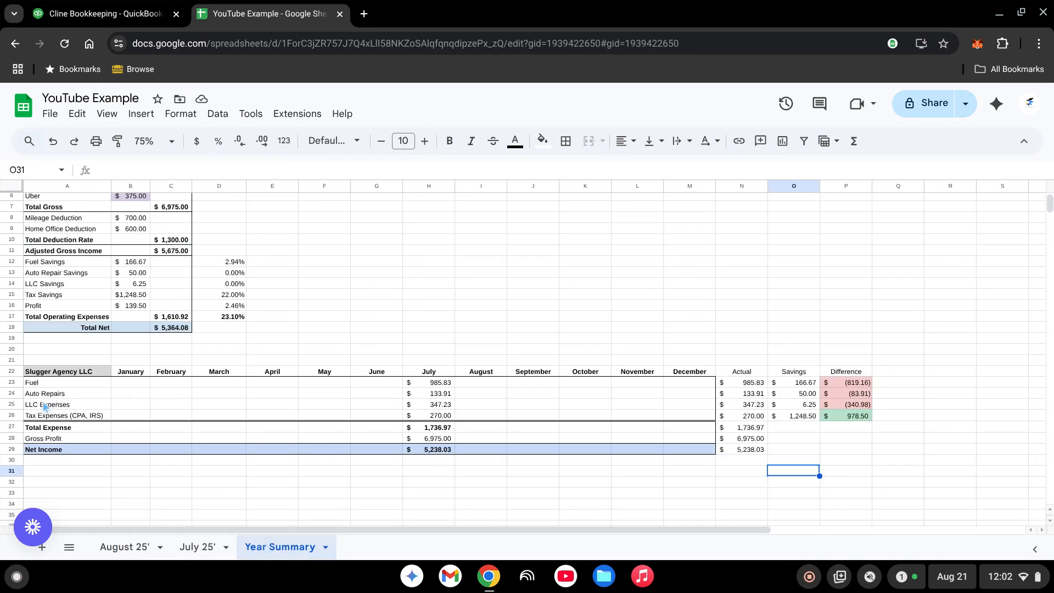
pyautogui.click(15, 407)
pyautogui.rightClick(15, 408)
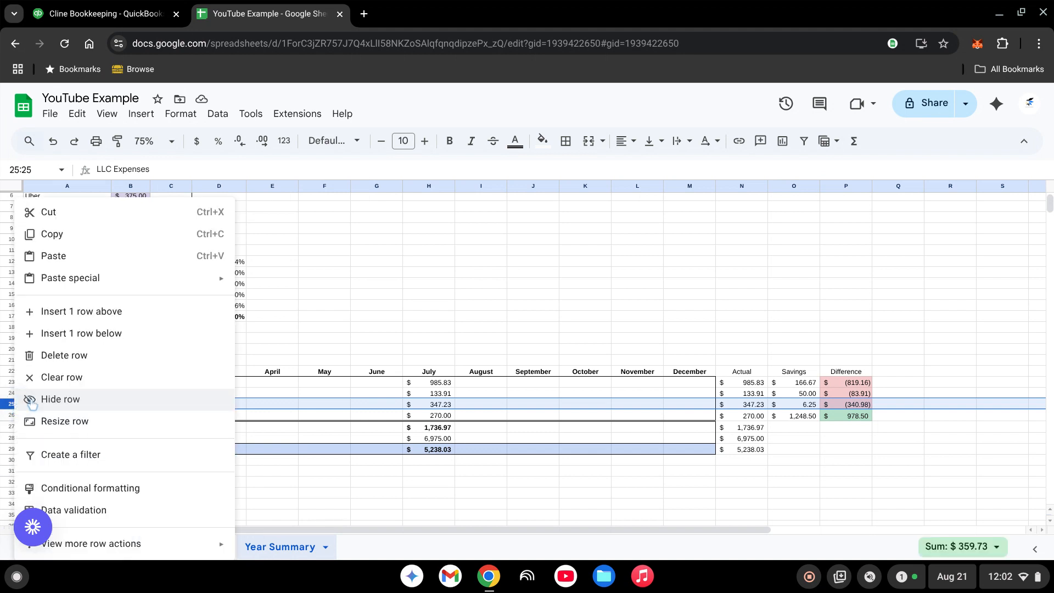
pyautogui.click(93, 313)
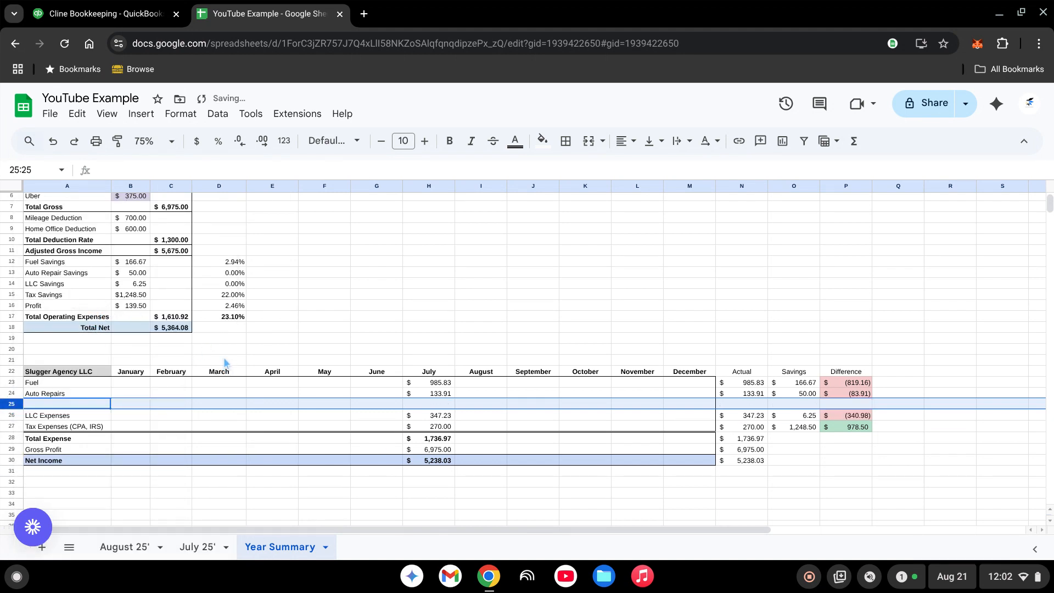
pyautogui.scroll(-2, 222, 365)
pyautogui.moveTo(12, 346); pyautogui.dragTo(5, 371)
# Step: Insert a row between Tax Savings and Profit in the upper Year Summary table as row 16 and label it Subscriptions
pyautogui.scroll(2, 193, 307)
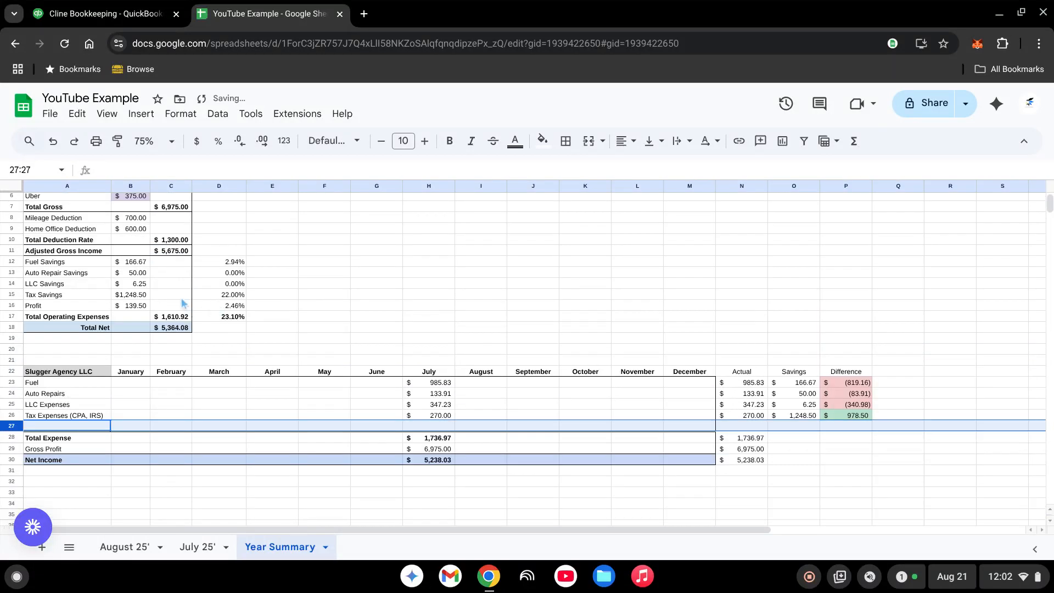
pyautogui.rightClick(12, 298)
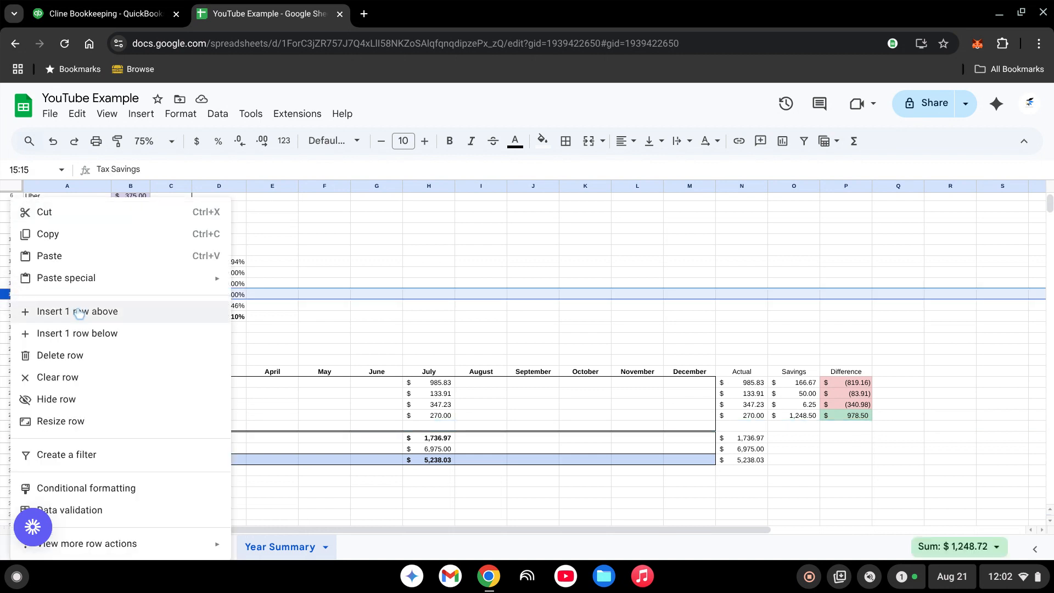
pyautogui.click(80, 313)
pyautogui.moveTo(12, 296); pyautogui.dragTo(13, 297)
pyautogui.moveTo(12, 306)
pyautogui.mouseDown()
pyautogui.moveTo(22, 300)
pyautogui.moveTo(15, 315)
pyautogui.mouseUp()
pyautogui.click(50, 311)
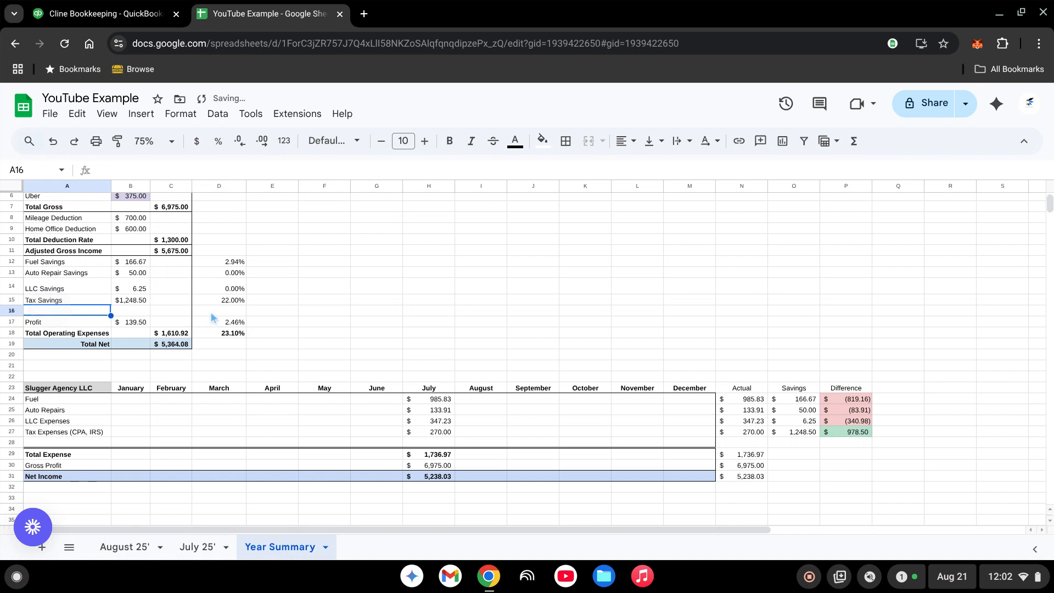
pyautogui.write('Subscriptions')
pyautogui.press('Return')
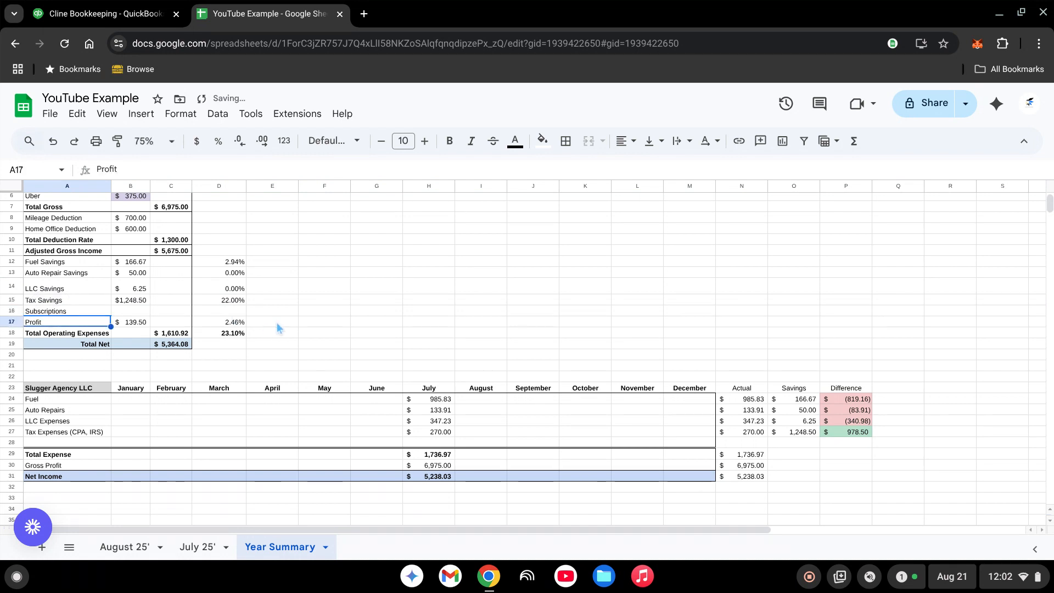
# Step: Label the blank row 28 below Tax Expenses in the Slugger Agency LLC table Subscriptions
pyautogui.scroll(-2, 225, 357)
pyautogui.click(68, 386)
pyautogui.write('S')
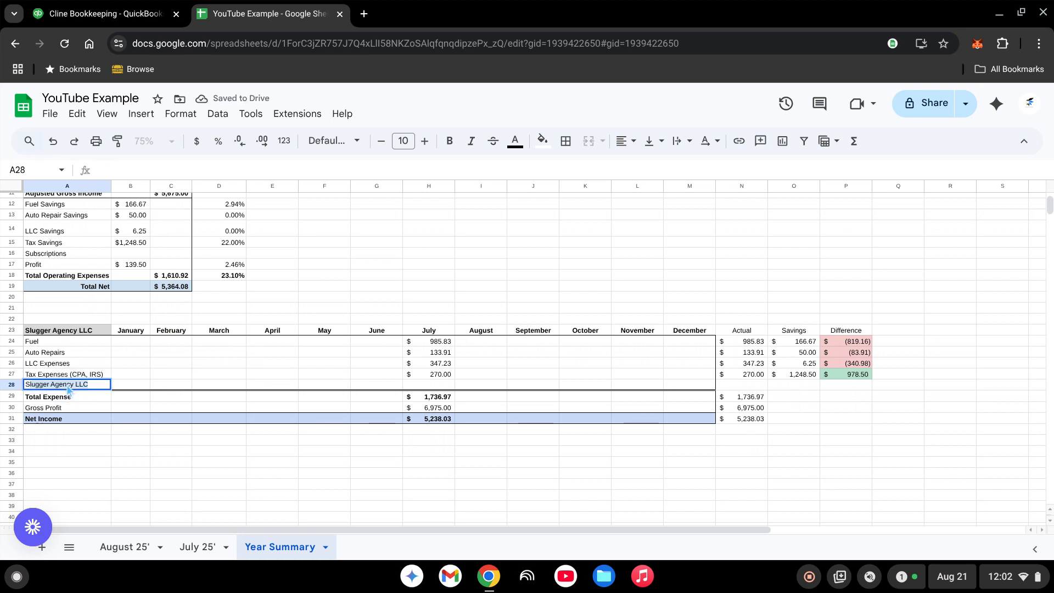
pyautogui.write('ubscriptions')
pyautogui.press('Return')
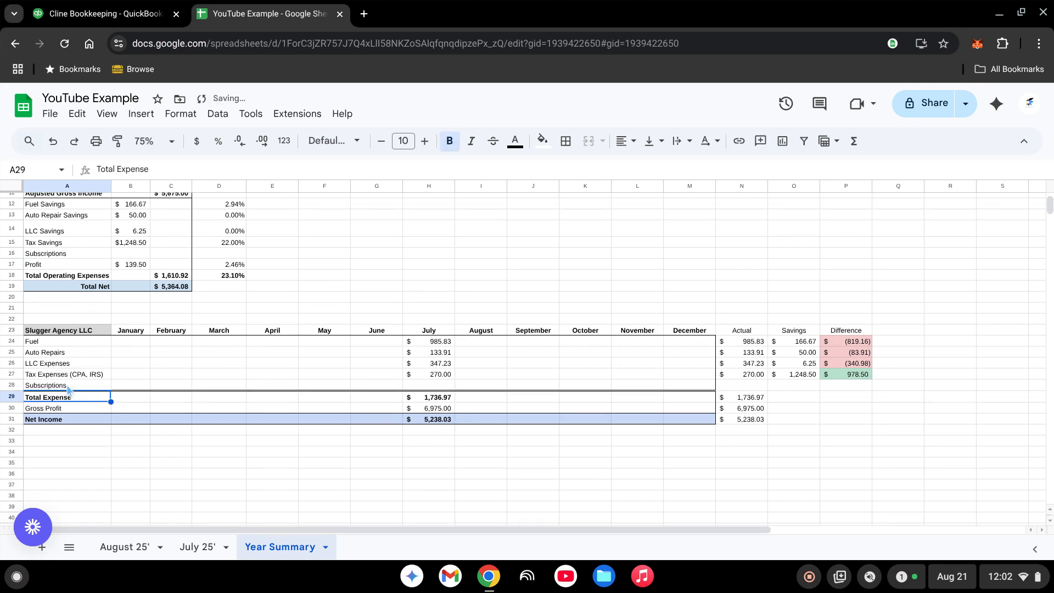
# Step: Pull the August Subscriptions total into B16 of Year Summary with a SUM of B18 from the August 25' sheet
pyautogui.scroll(-1, 182, 415)
pyautogui.scroll(1, 196, 432)
pyautogui.click(137, 255)
pyautogui.click(138, 386)
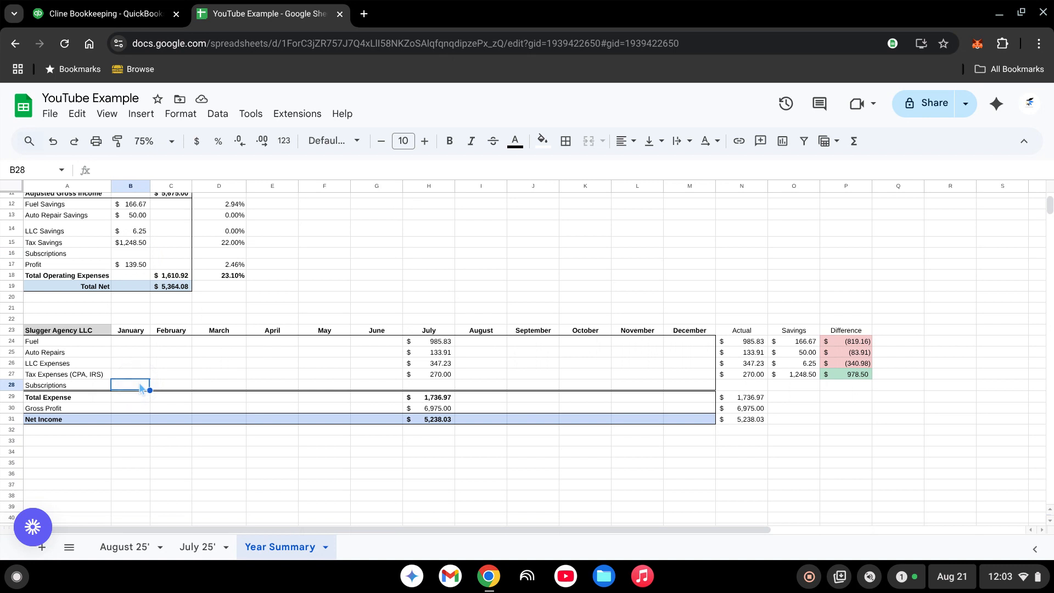
pyautogui.click(134, 256)
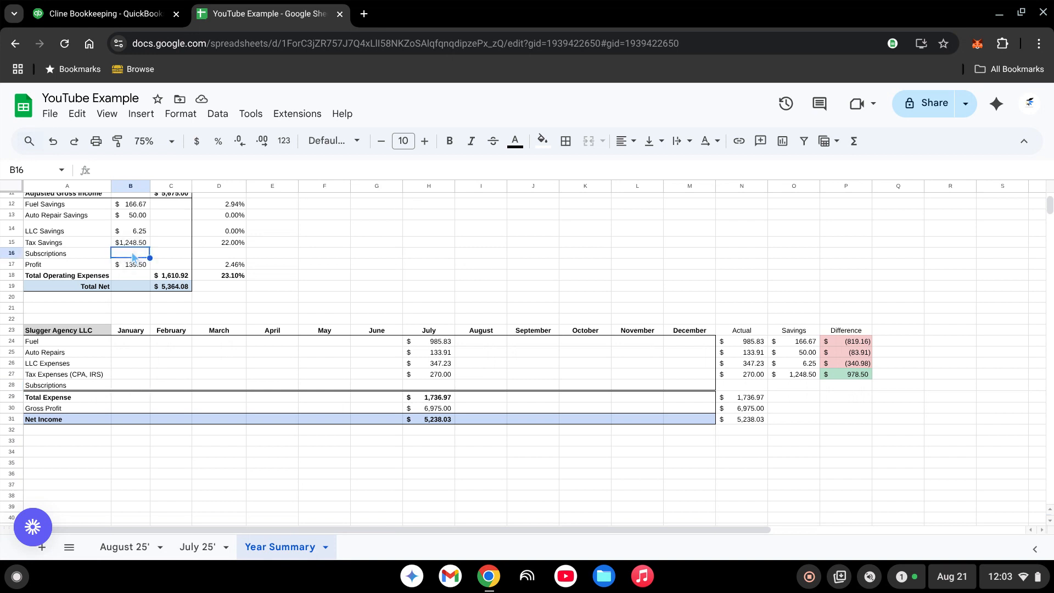
pyautogui.write('=')
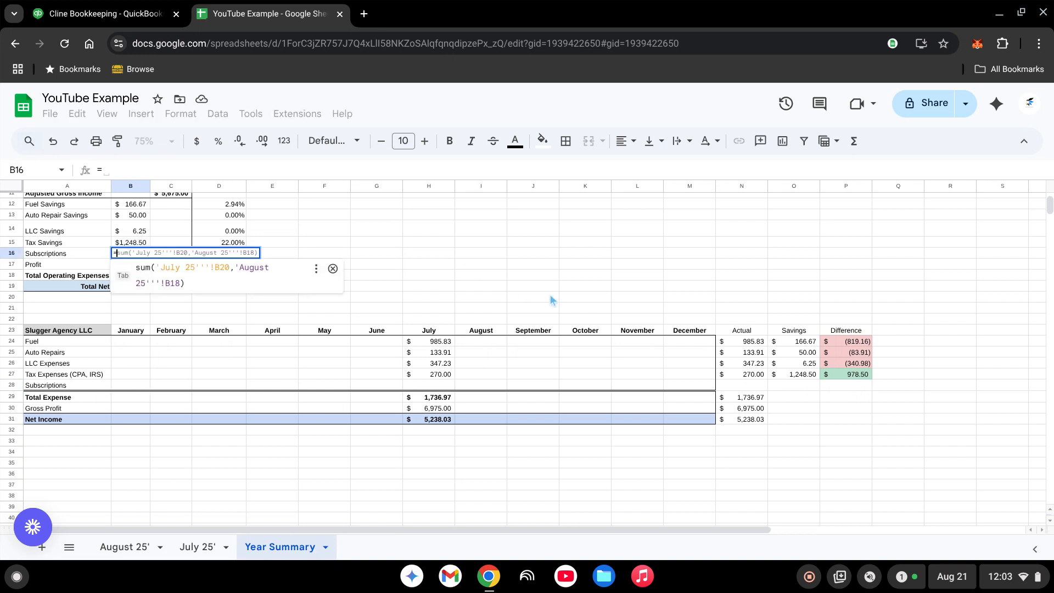
pyautogui.write('sum(')
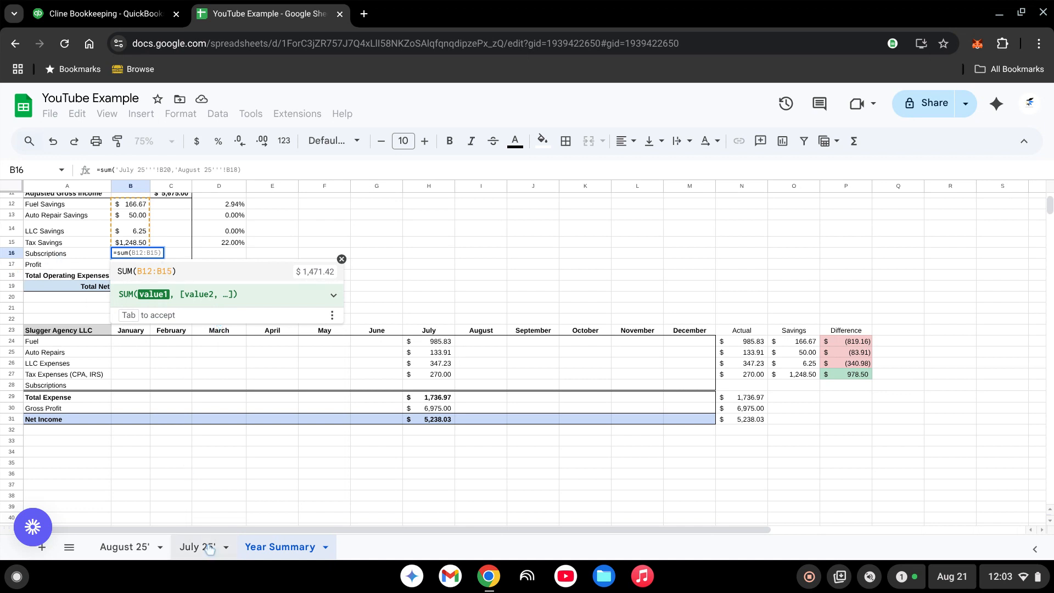
pyautogui.click(137, 548)
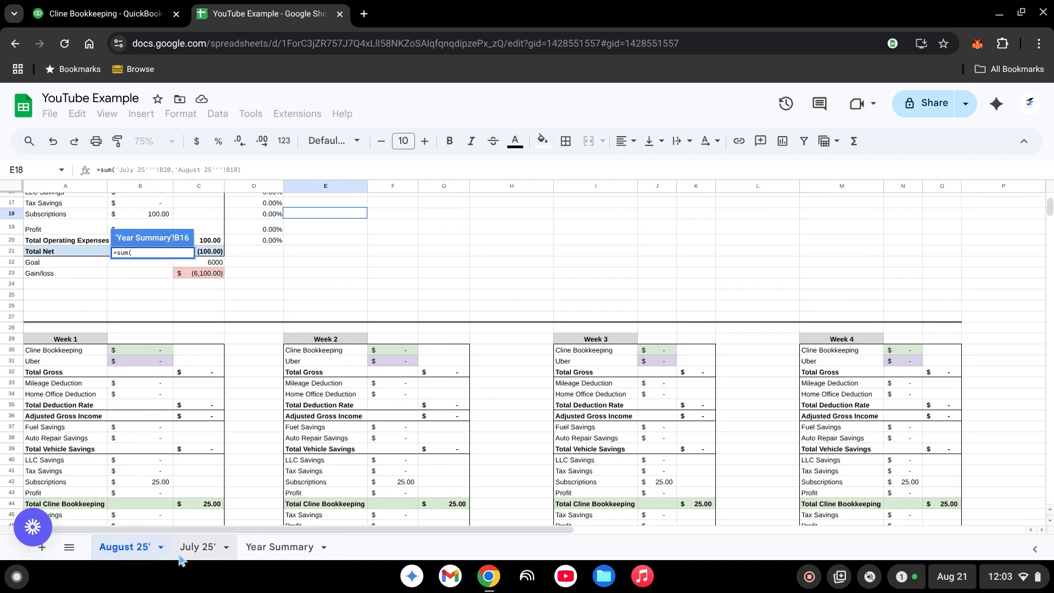
pyautogui.scroll(4, 165, 358)
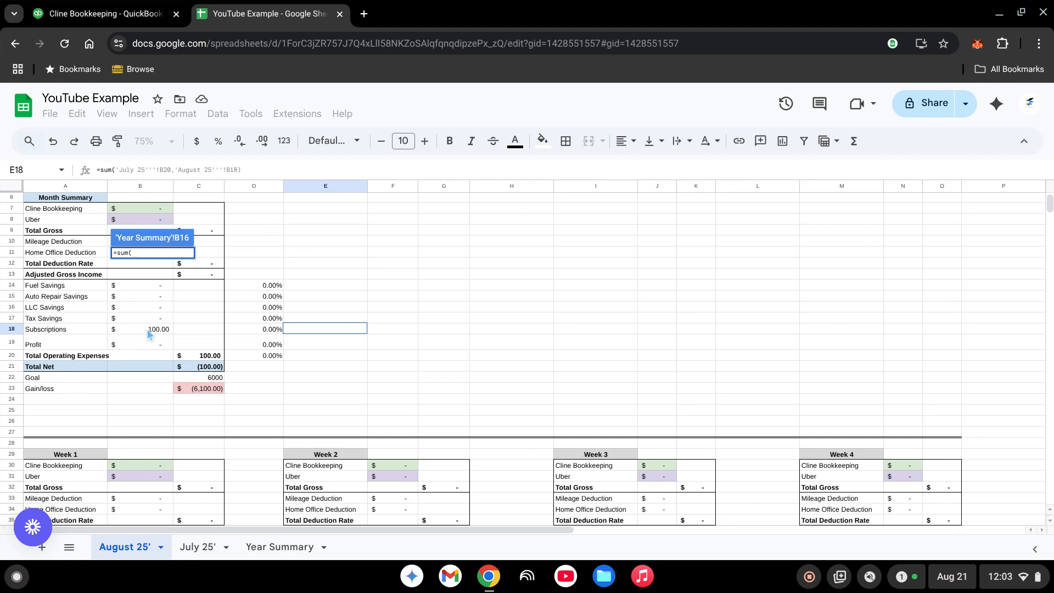
pyautogui.click(160, 330)
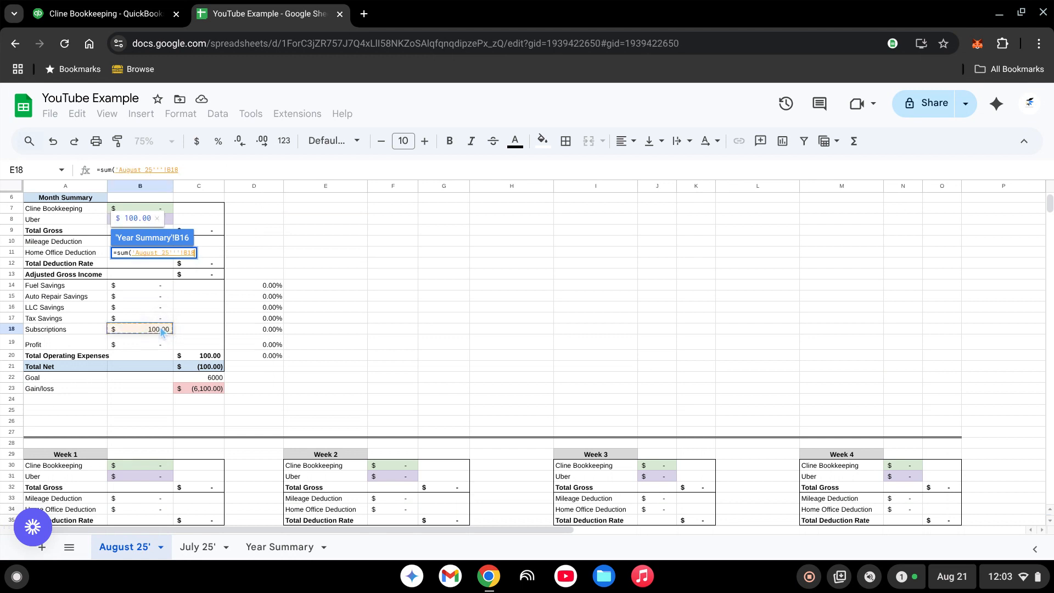
pyautogui.press('Return')
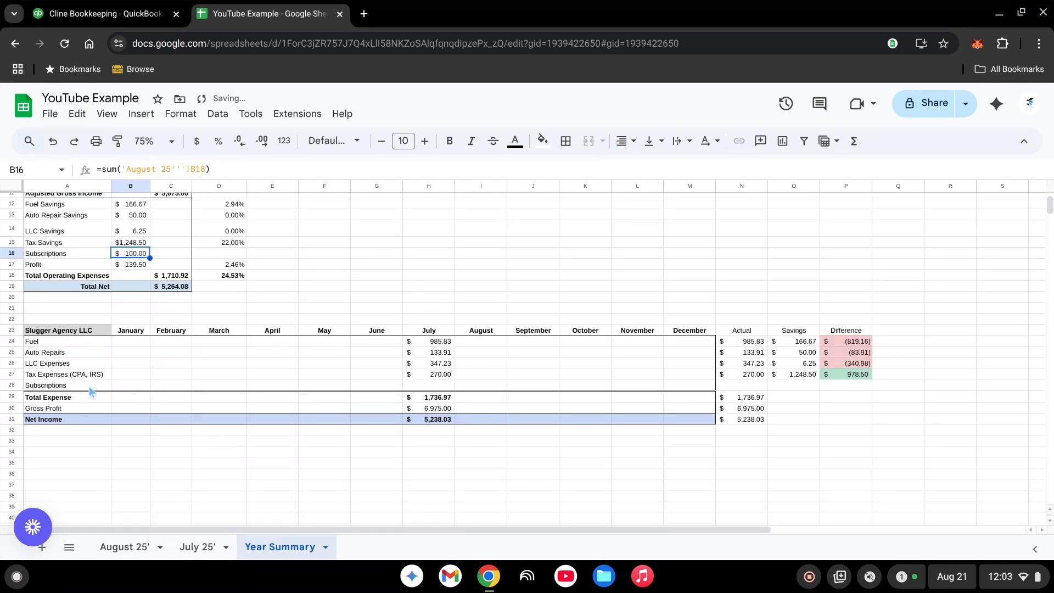
pyautogui.click(386, 278)
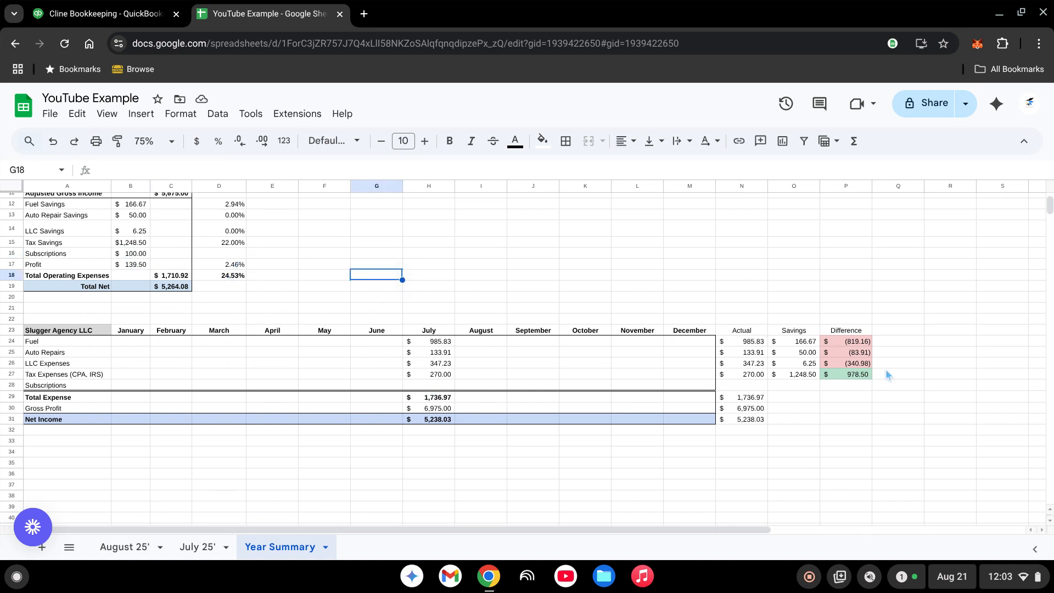
pyautogui.click(851, 388)
pyautogui.write('=')
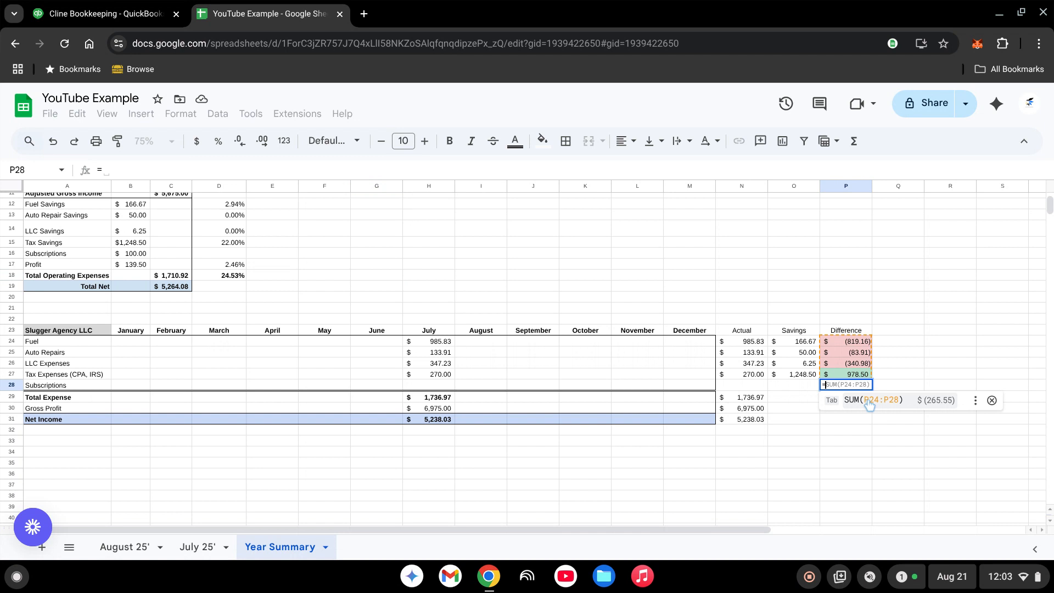
pyautogui.press('Escape')
pyautogui.press('Escape')
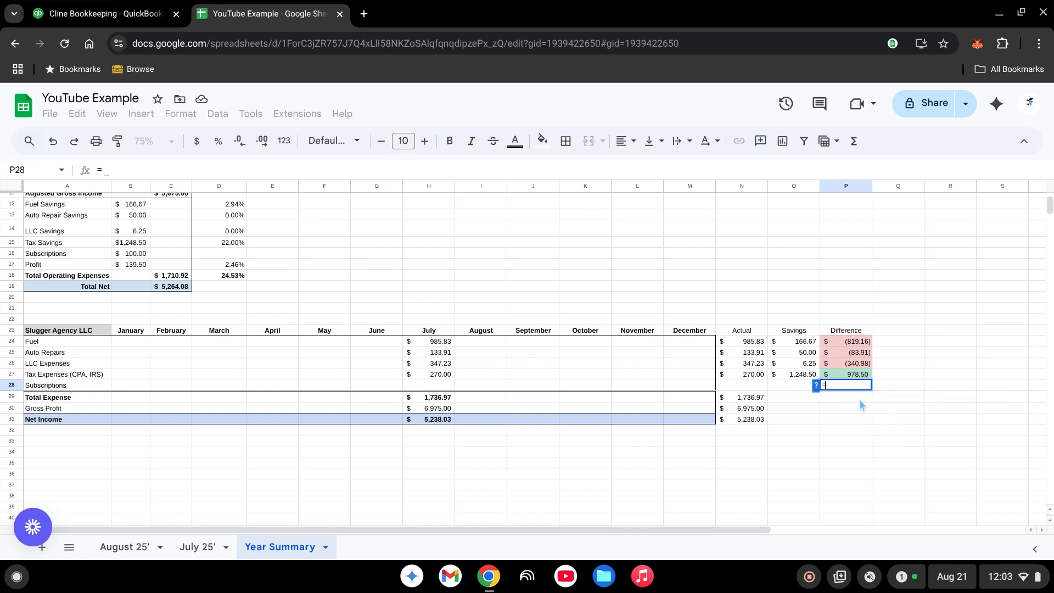
# Step: Link the Subscriptions Savings cell O28 to the Subscriptions amount in B16
pyautogui.click(811, 386)
pyautogui.write('=')
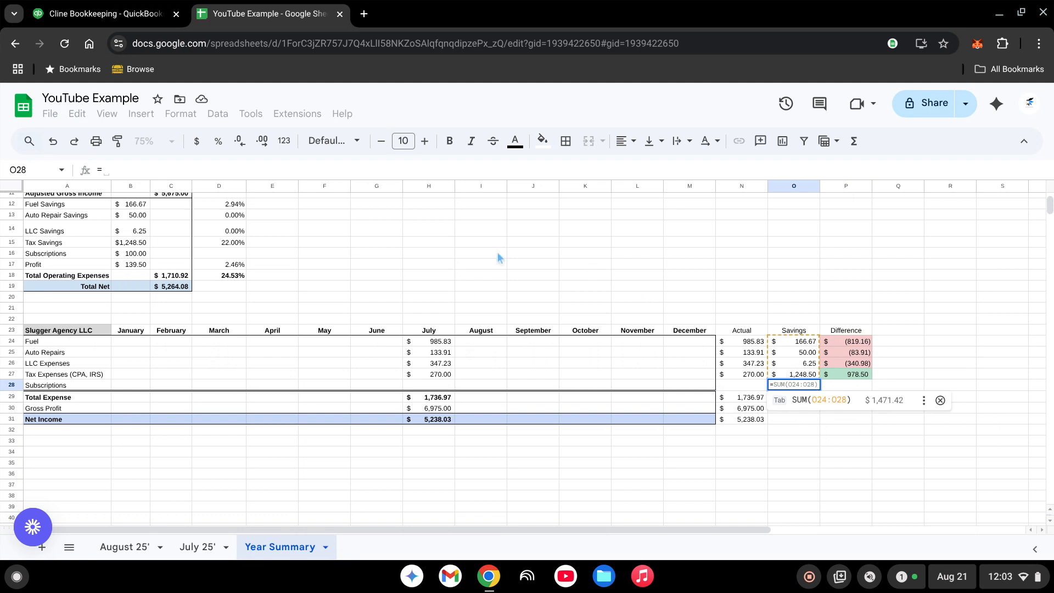
pyautogui.click(130, 255)
pyautogui.press('Return')
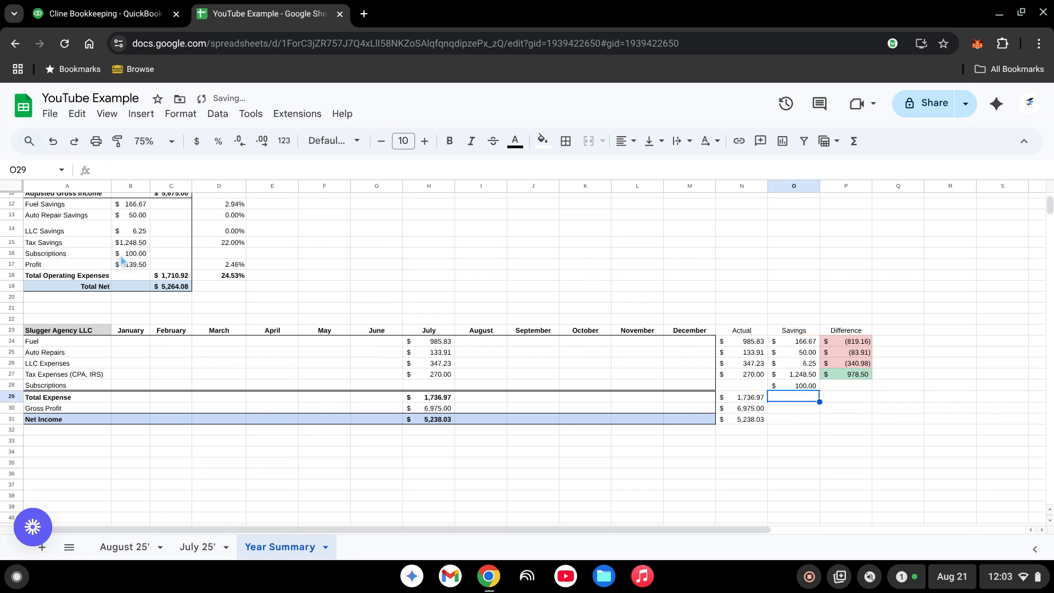
# Step: Look up Memberships and Subscriptions in the QuickBooks Profit and Loss report and enter 300.54 as July Subscriptions in H28
pyautogui.click(434, 386)
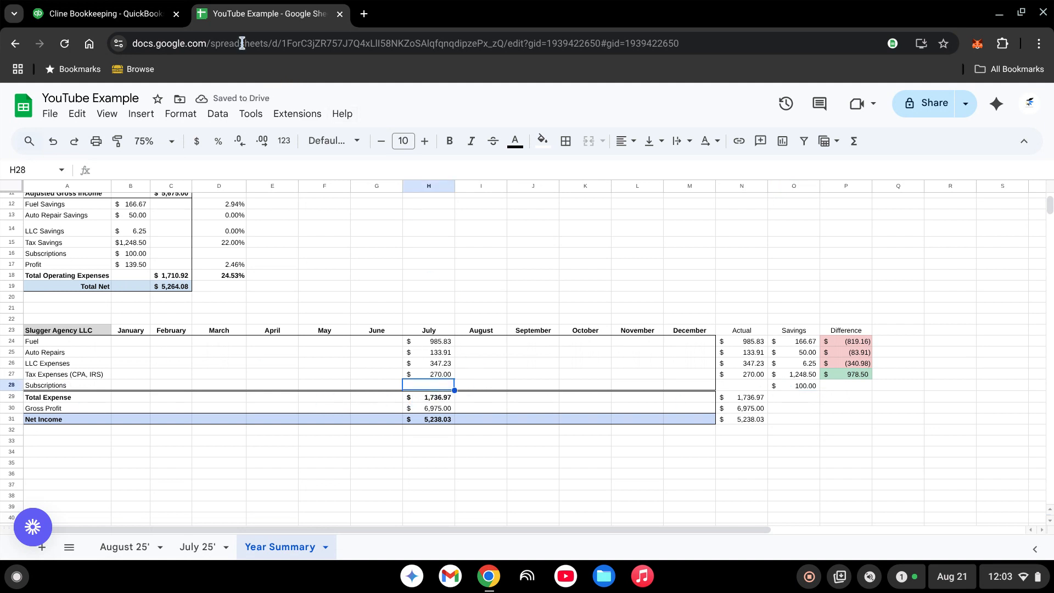
pyautogui.click(65, 15)
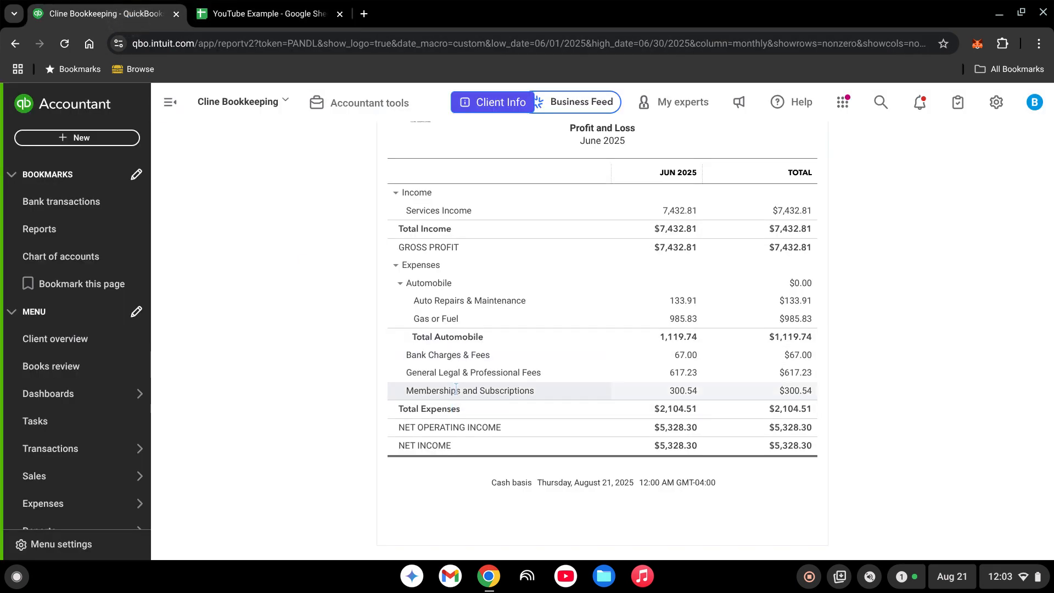
pyautogui.click(269, 15)
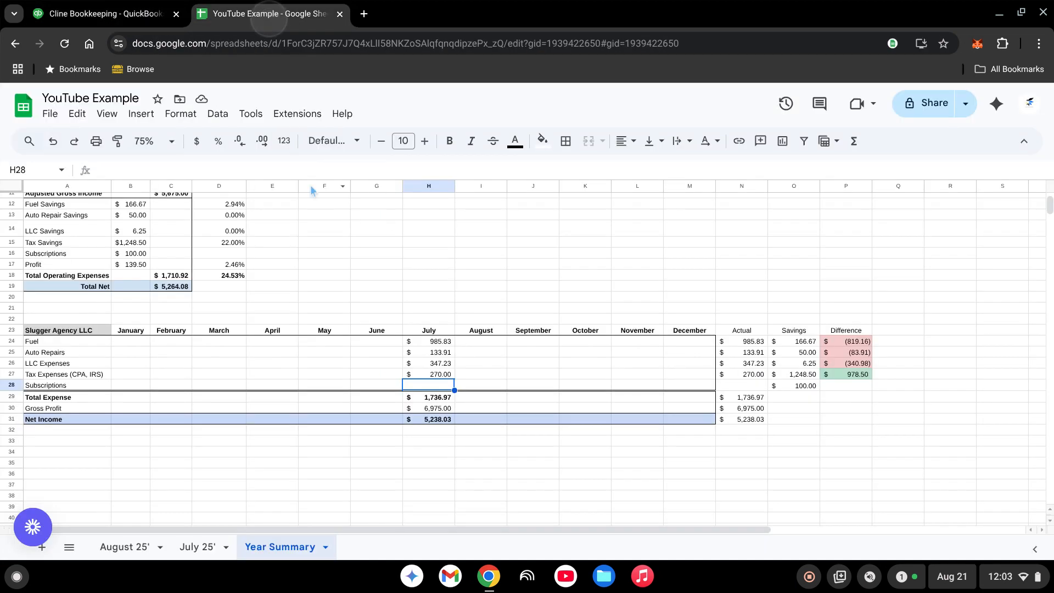
pyautogui.write('300')
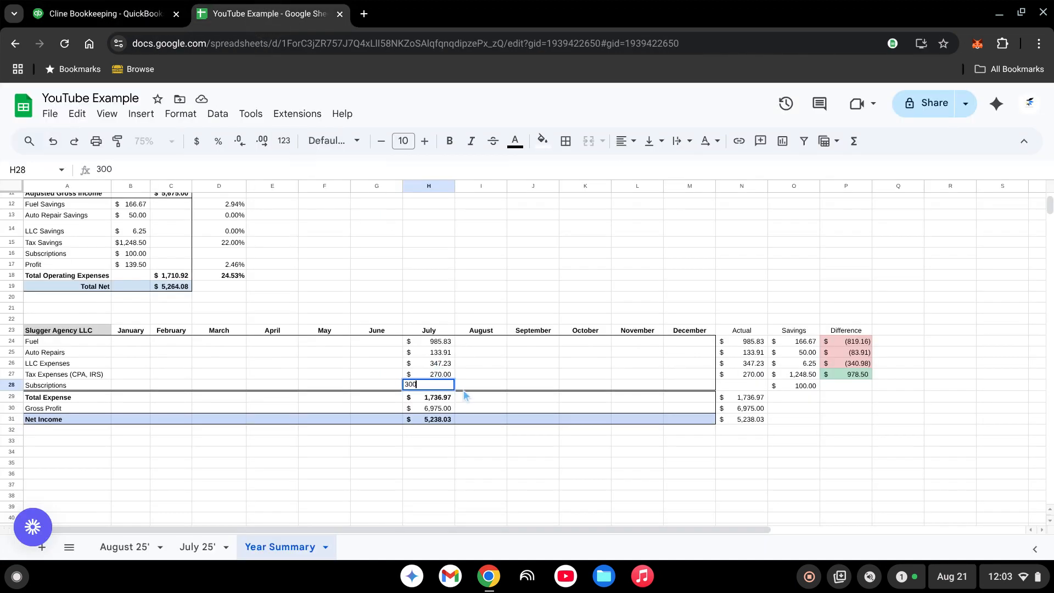
pyautogui.write('.54')
pyautogui.press('Return')
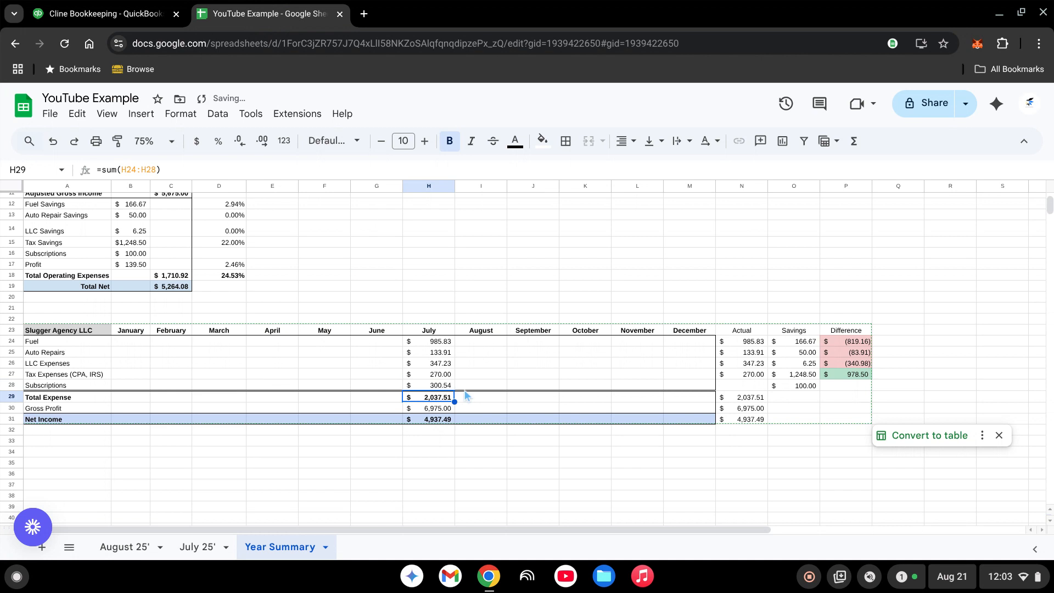
# Step: Try filling the Difference formula from P27 down into P28 for the Subscriptions row, and undo the fill
pyautogui.click(919, 362)
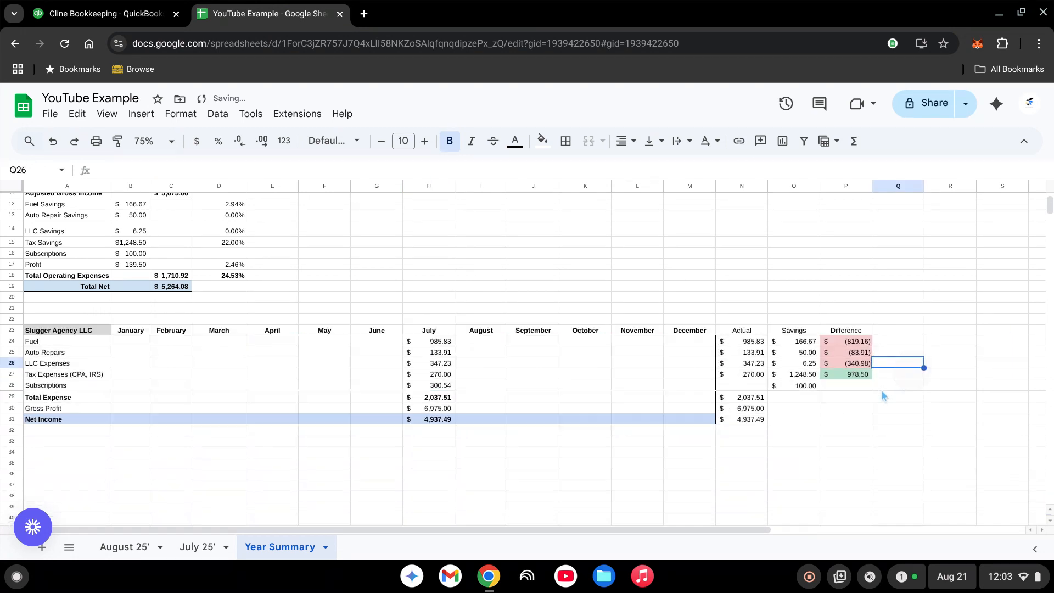
pyautogui.click(849, 375)
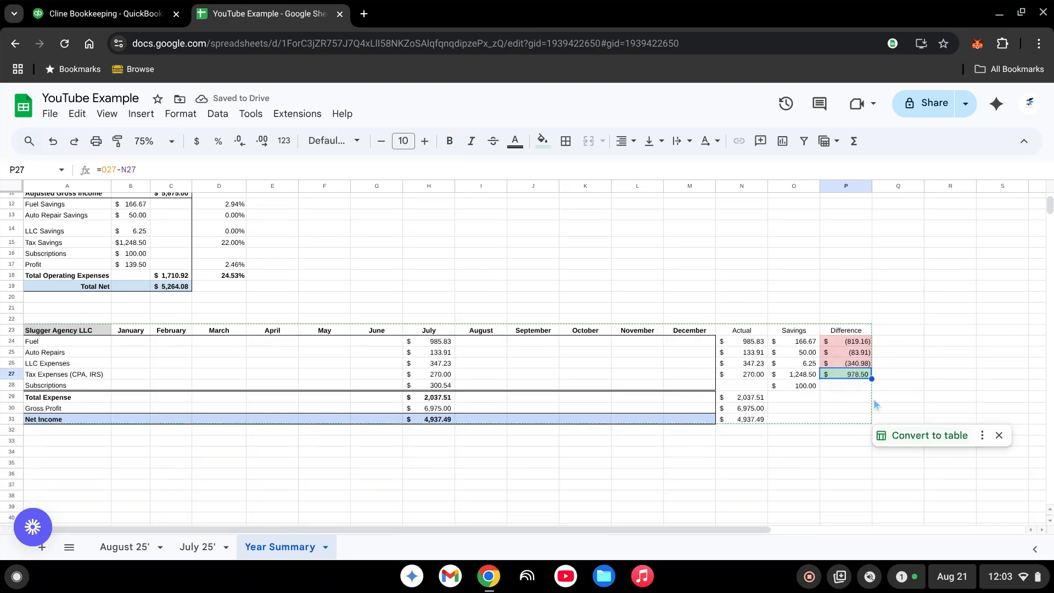
pyautogui.moveTo(875, 385); pyautogui.dragTo(874, 387)
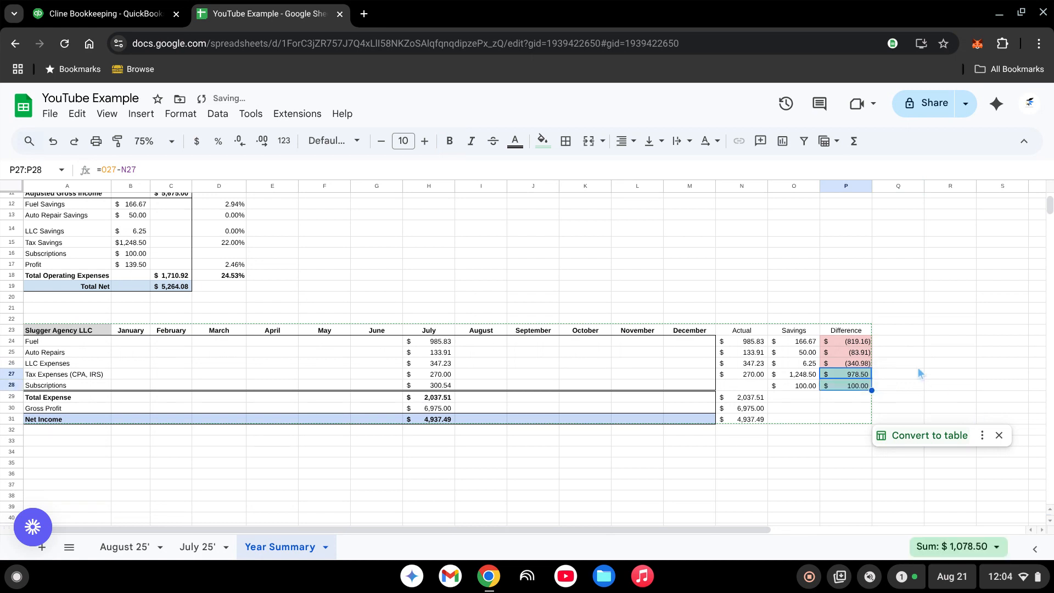
pyautogui.click(924, 375)
pyautogui.scroll(-1, 844, 397)
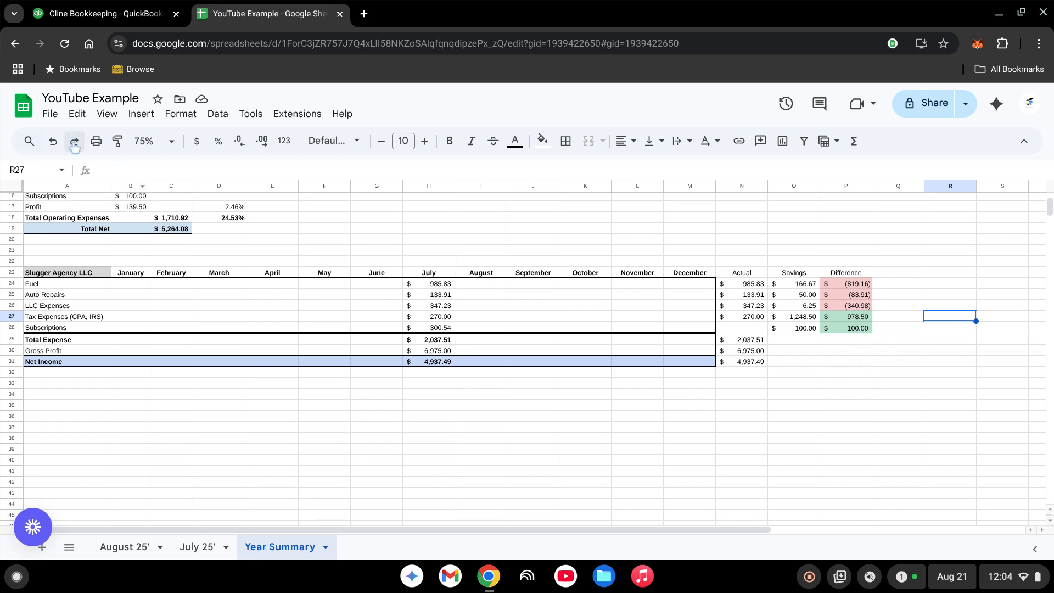
pyautogui.click(53, 141)
# Step: Clear the Difference cell P28 and total the Subscriptions row into the Actual cell N28 with =SUM(B28:M28)
pyautogui.click(853, 329)
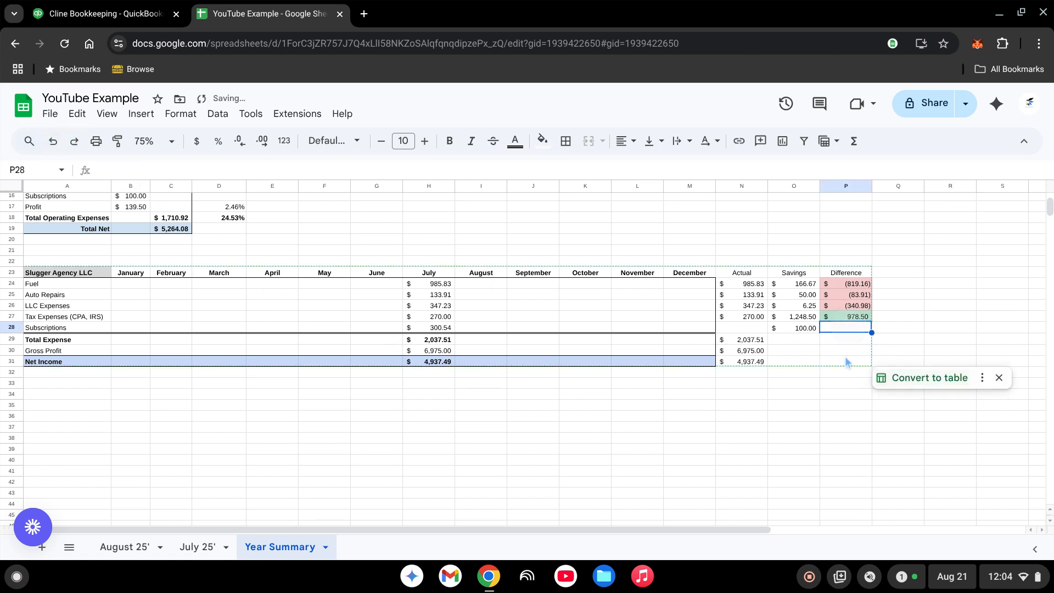
pyautogui.click(744, 330)
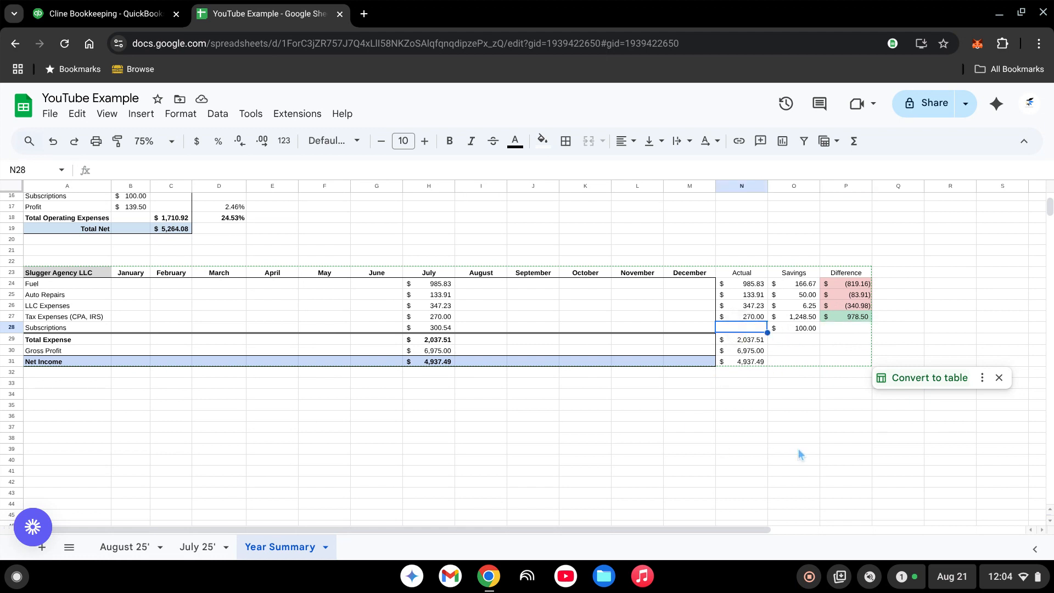
pyautogui.write('=')
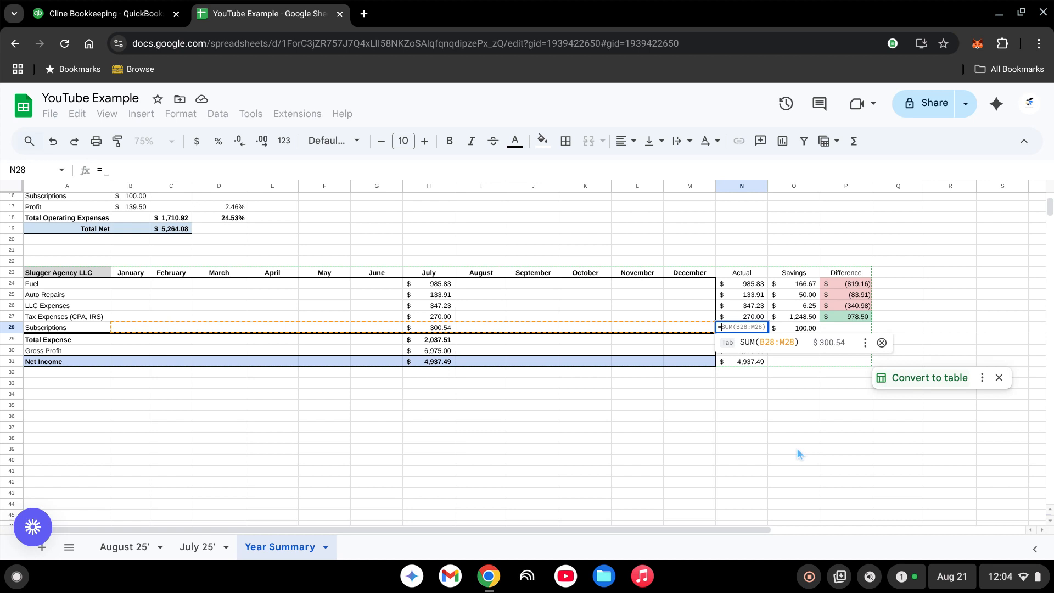
pyautogui.press('Tab')
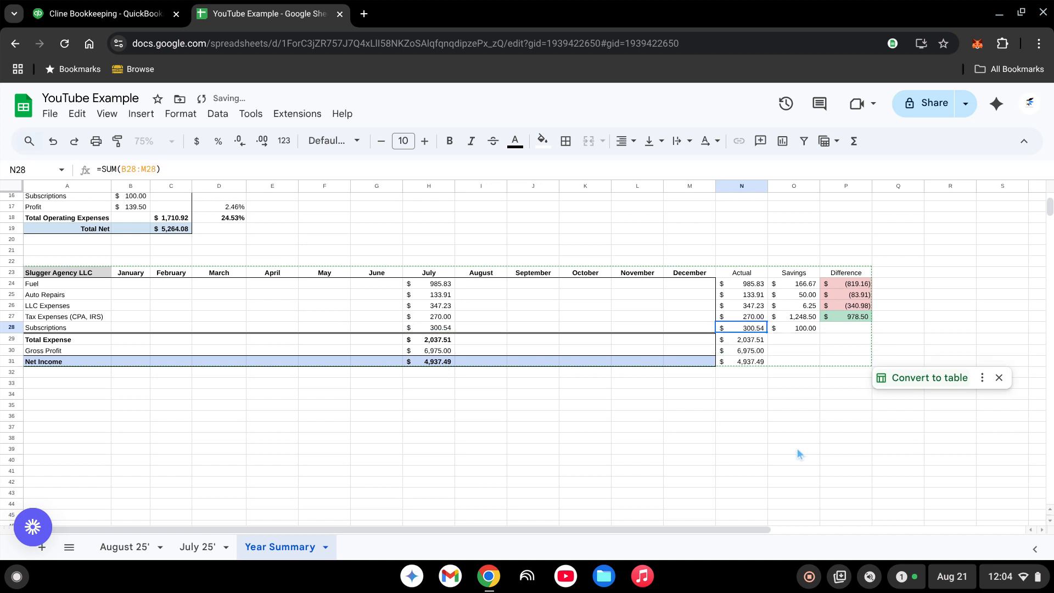
# Step: Fill the Difference formula from P27 down into P28 for the Subscriptions row
pyautogui.click(858, 320)
pyautogui.moveTo(872, 322); pyautogui.dragTo(873, 331)
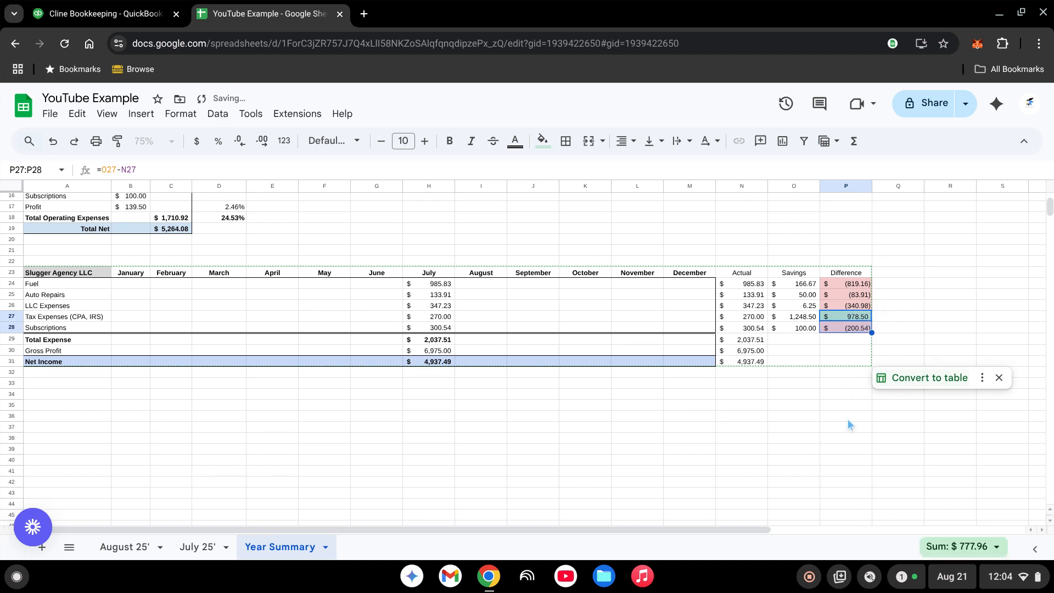
pyautogui.click(848, 426)
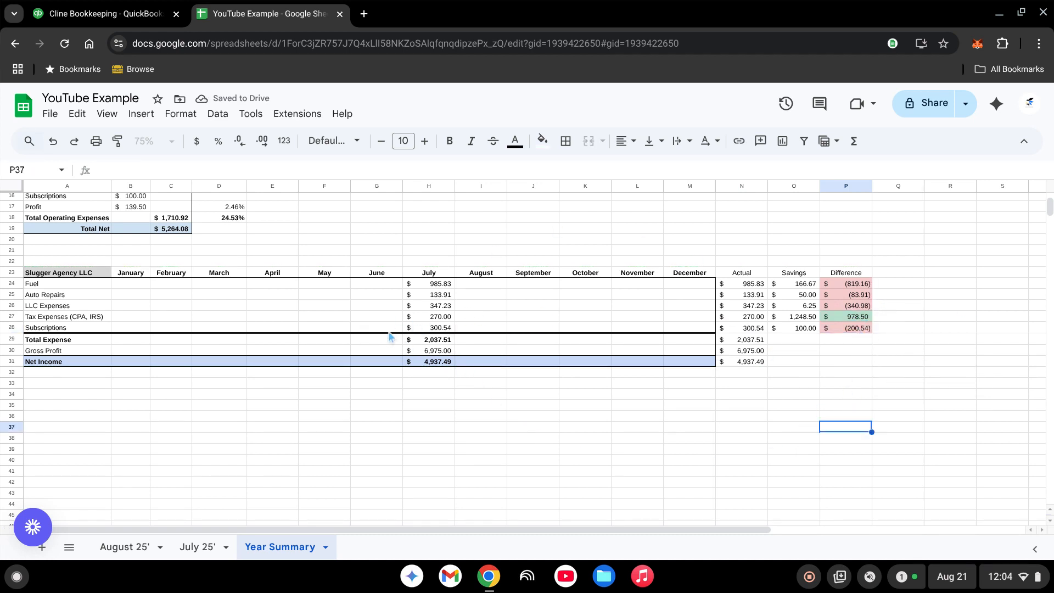
# Step: Review the Subscriptions rows in both Year Summary tables and in the August 25' month summary and weekly tables
pyautogui.scroll(2, 363, 358)
pyautogui.scroll(2, 363, 358)
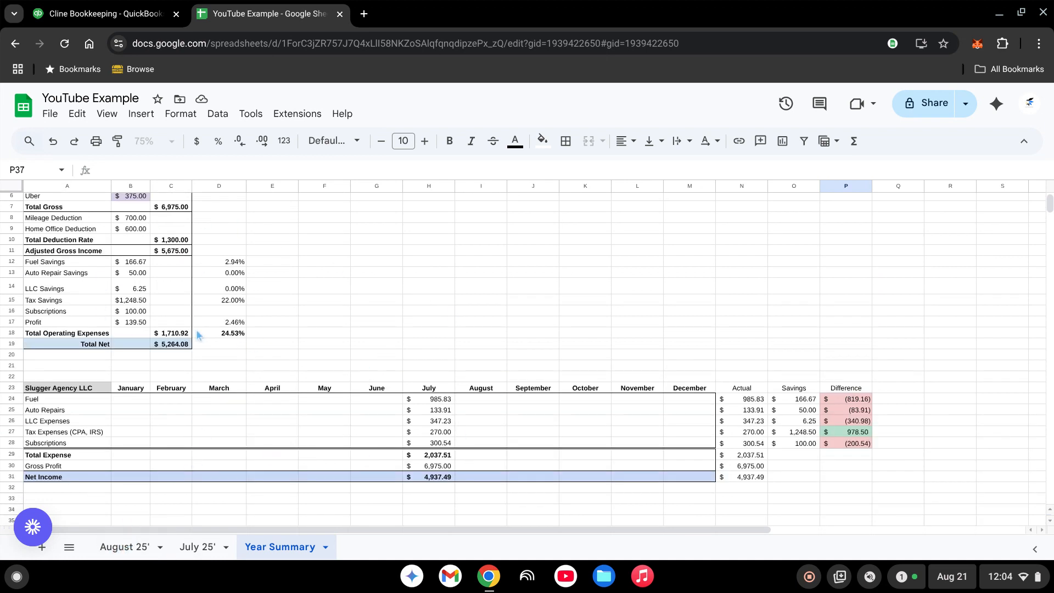
pyautogui.click(118, 548)
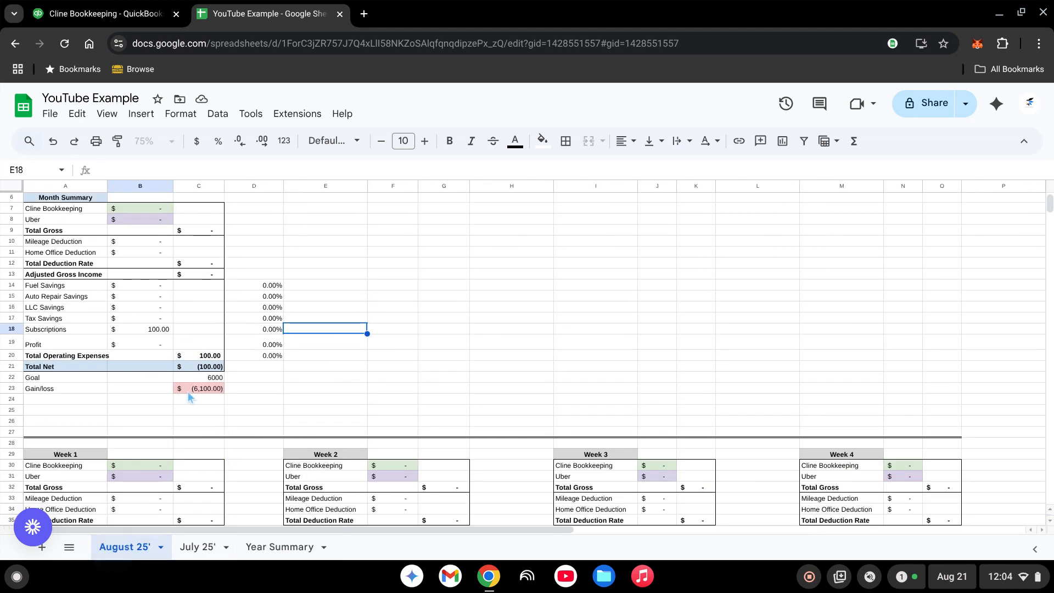
pyautogui.scroll(-5, 245, 347)
pyautogui.click(479, 242)
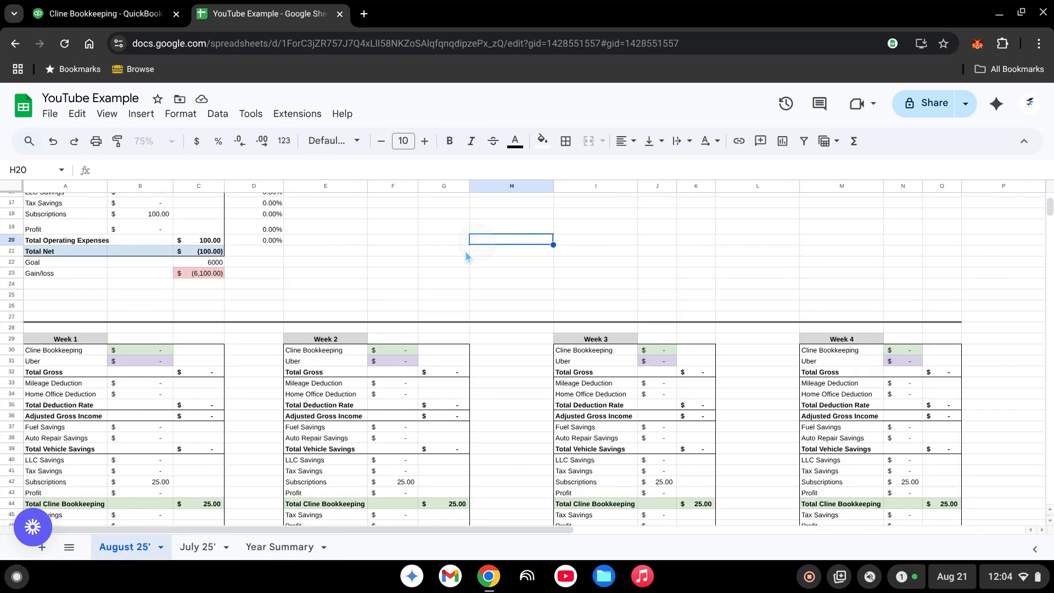
pyautogui.scroll(-2, 122, 371)
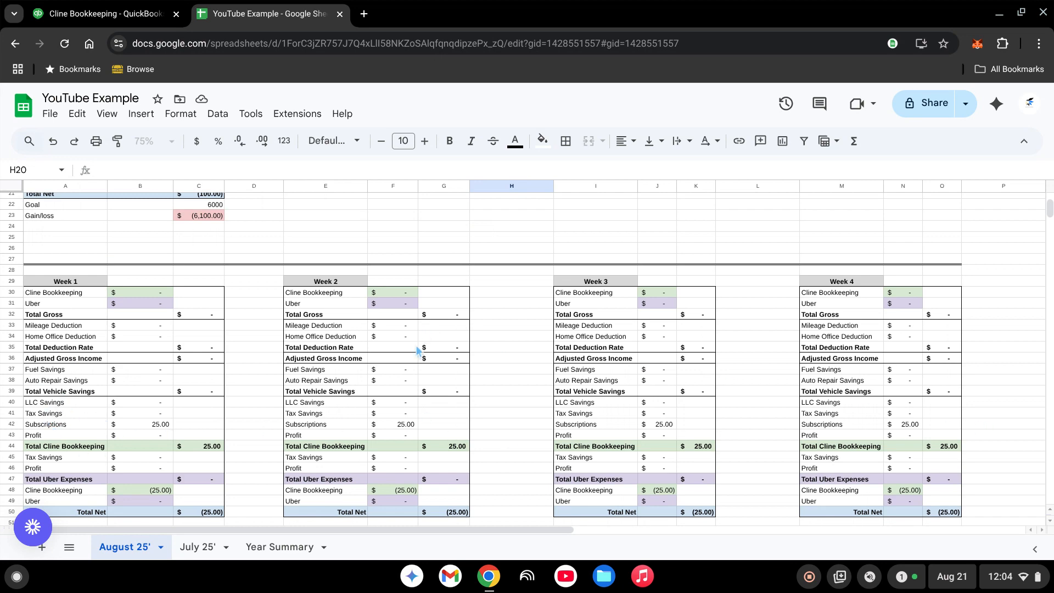
pyautogui.click(279, 549)
pyautogui.scroll(-3, 326, 365)
pyautogui.scroll(-4, 328, 379)
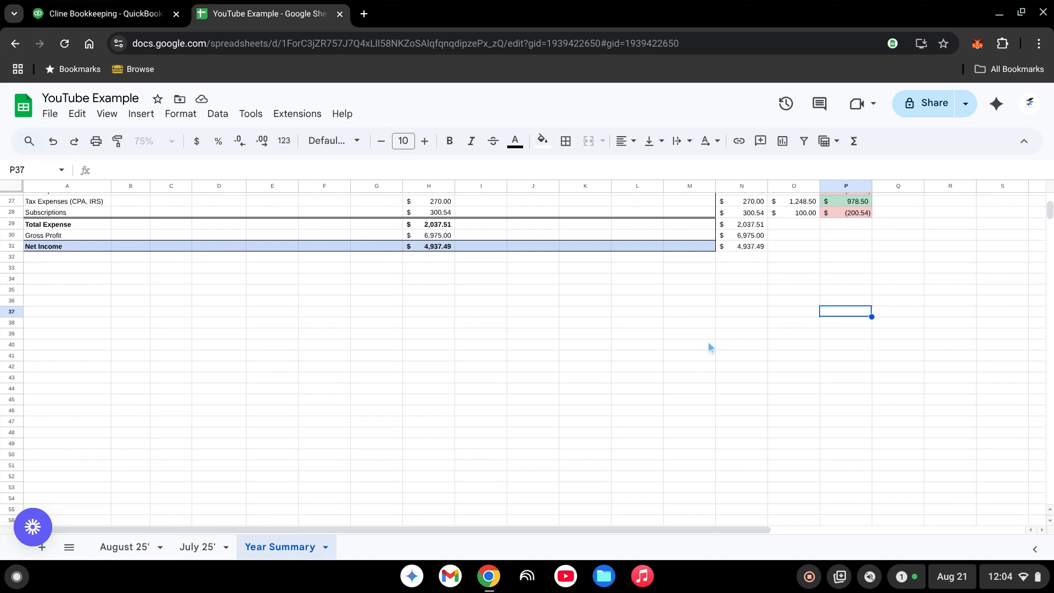
pyautogui.click(94, 317)
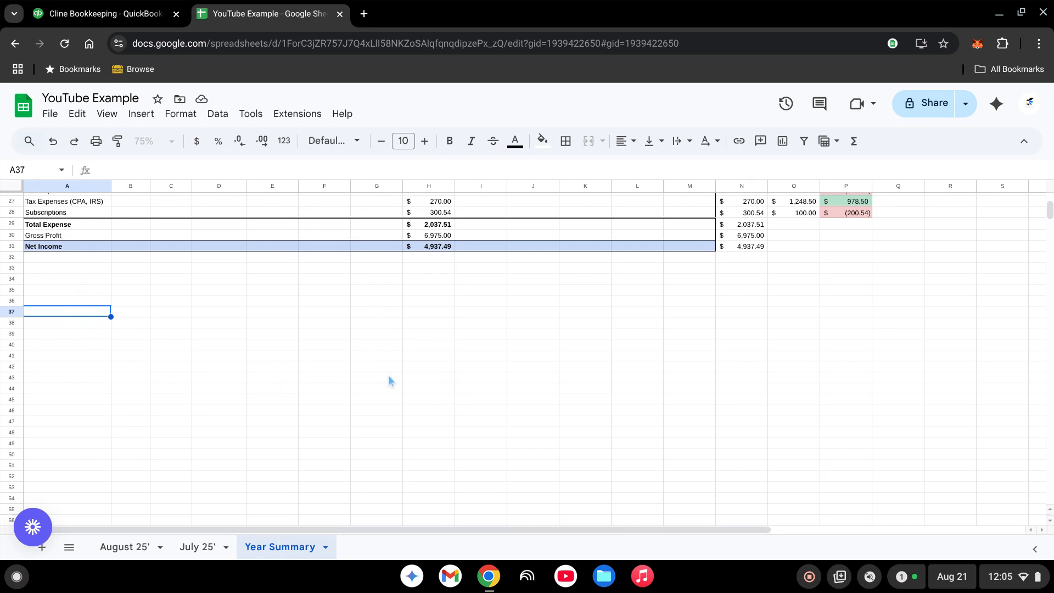
# Step: Switch to QuickBooks, sign out of the current account, and sign in to the second listed account with its saved account password
pyautogui.click(126, 17)
pyautogui.click(1034, 103)
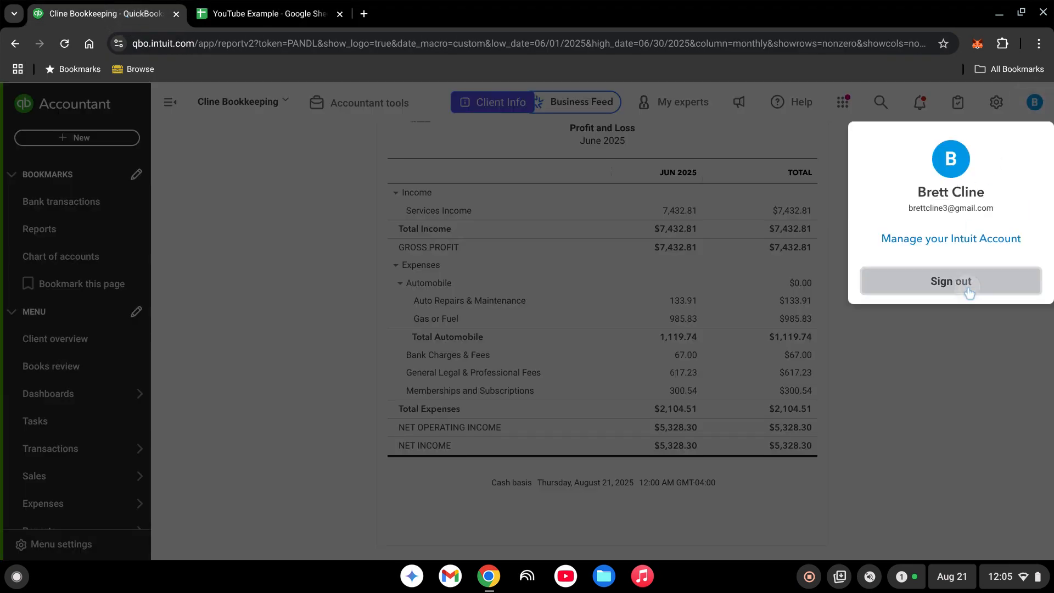
pyautogui.click(968, 289)
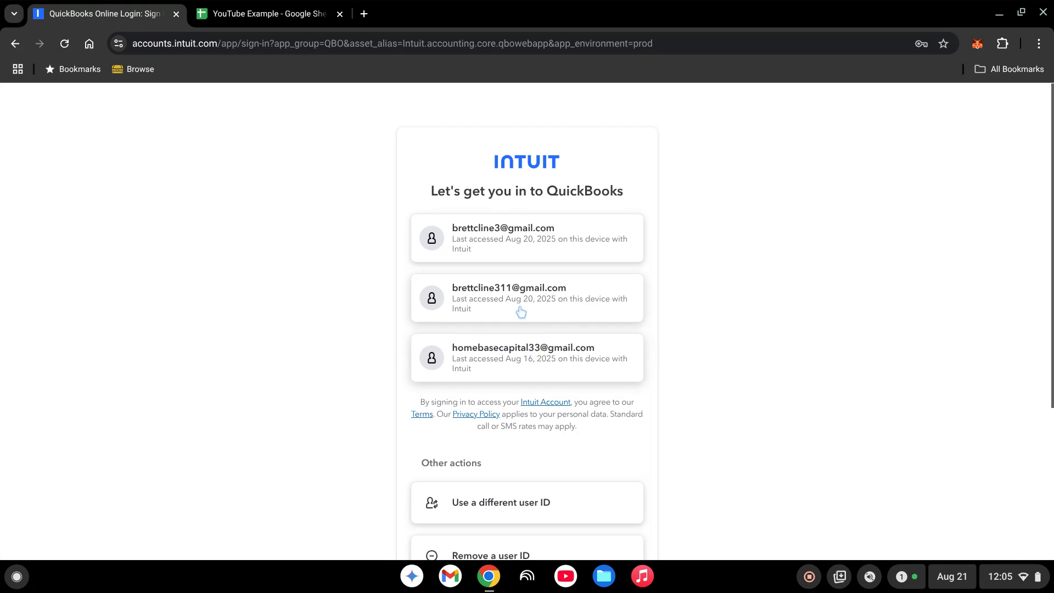
pyautogui.click(551, 310)
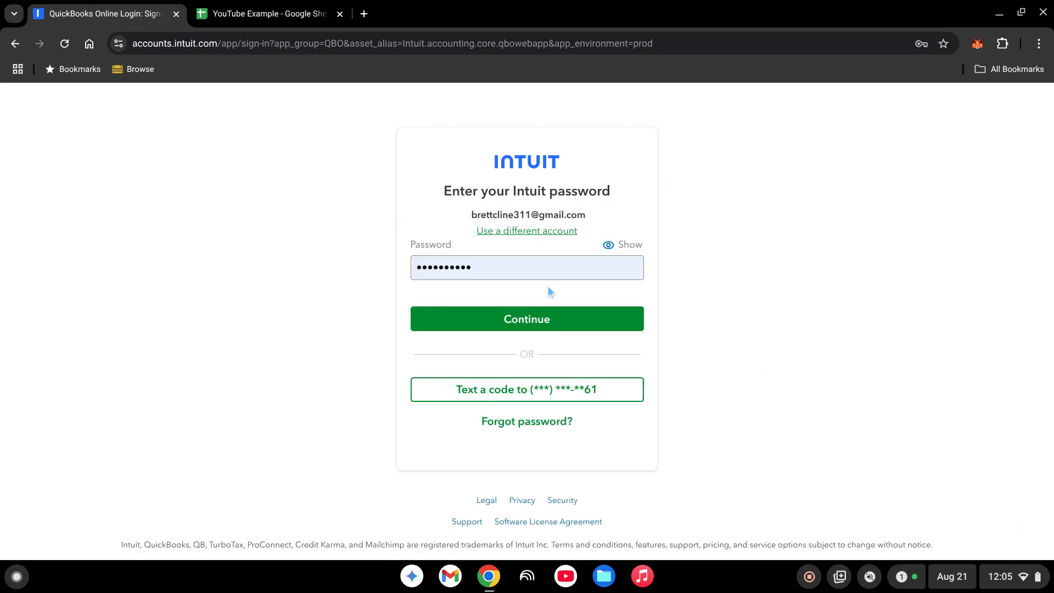
pyautogui.click(512, 317)
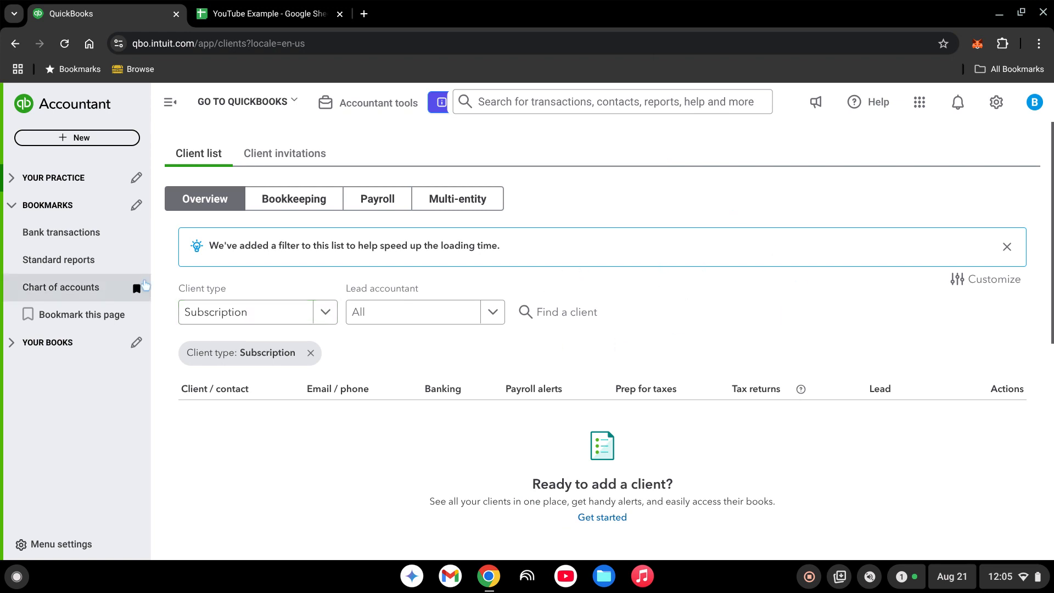
# Step: Open the Profit and Loss report for the Personal company and examine its numbered expense categories for July 2025
pyautogui.click(74, 264)
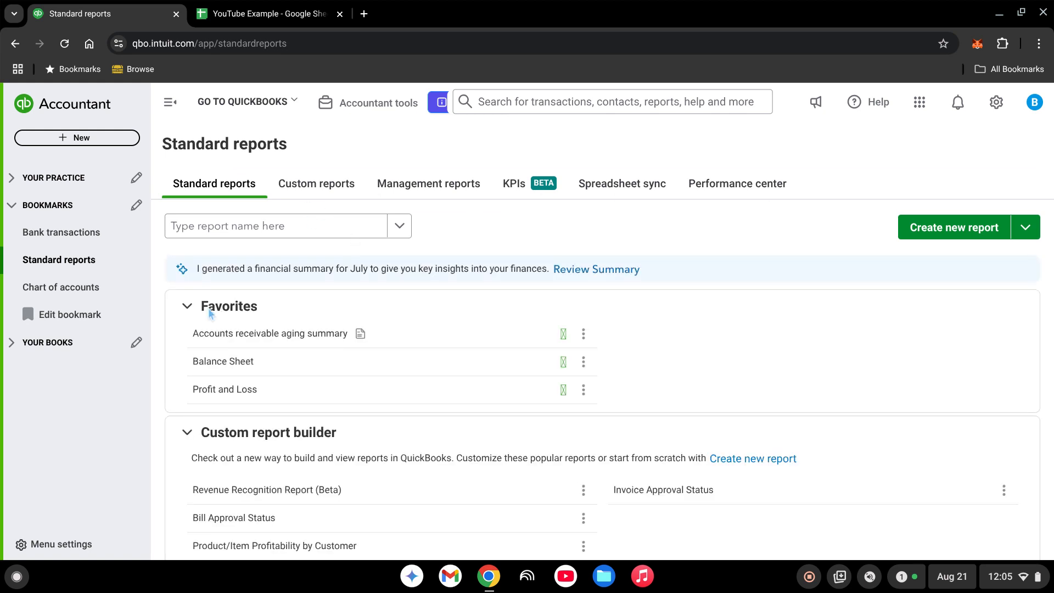
pyautogui.click(226, 390)
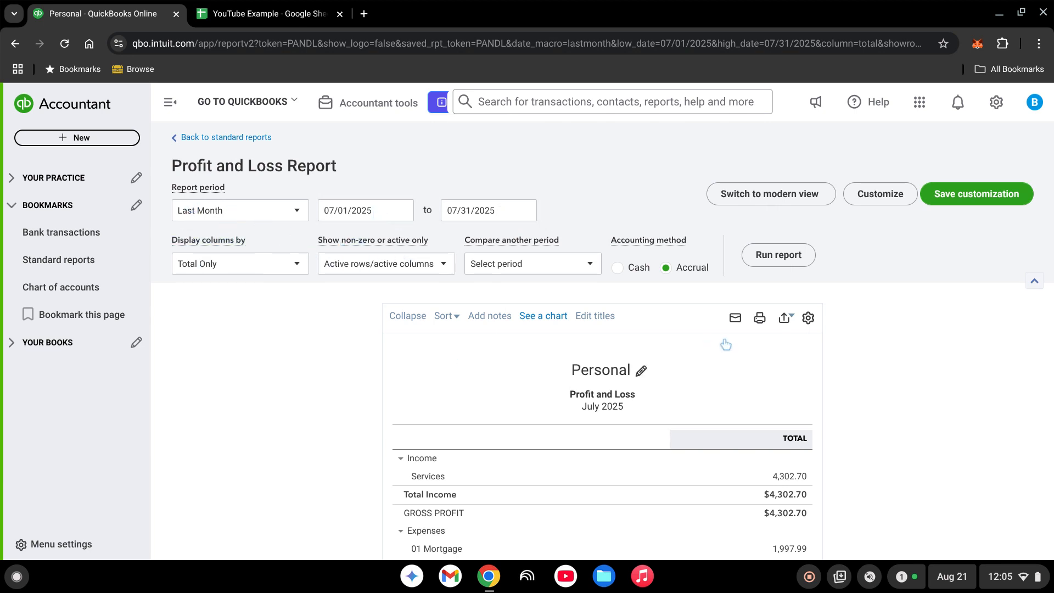
pyautogui.scroll(-1, 648, 291)
pyautogui.scroll(-5, 648, 291)
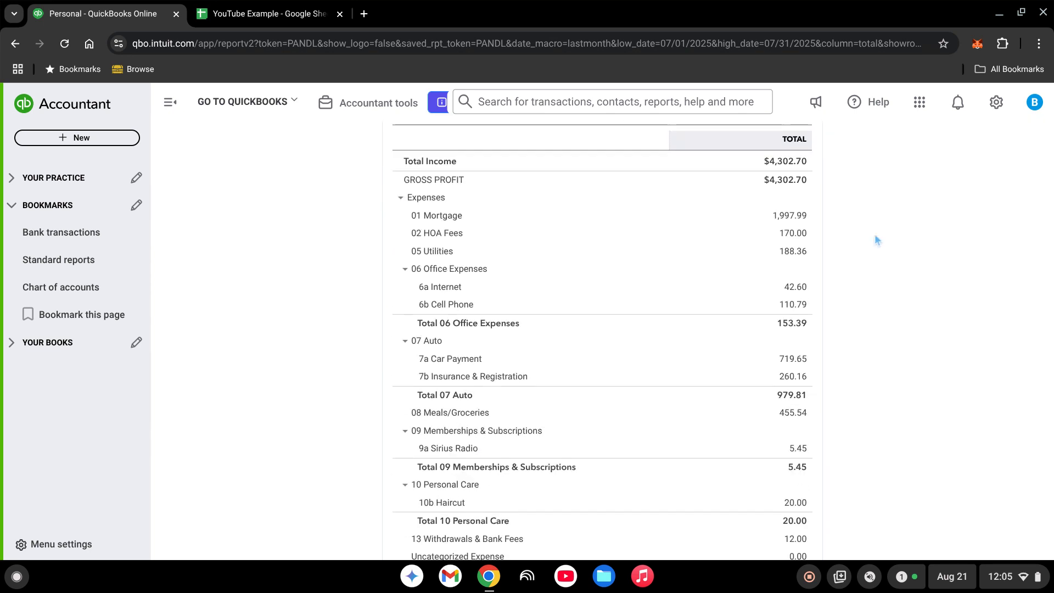
pyautogui.scroll(-2, 802, 331)
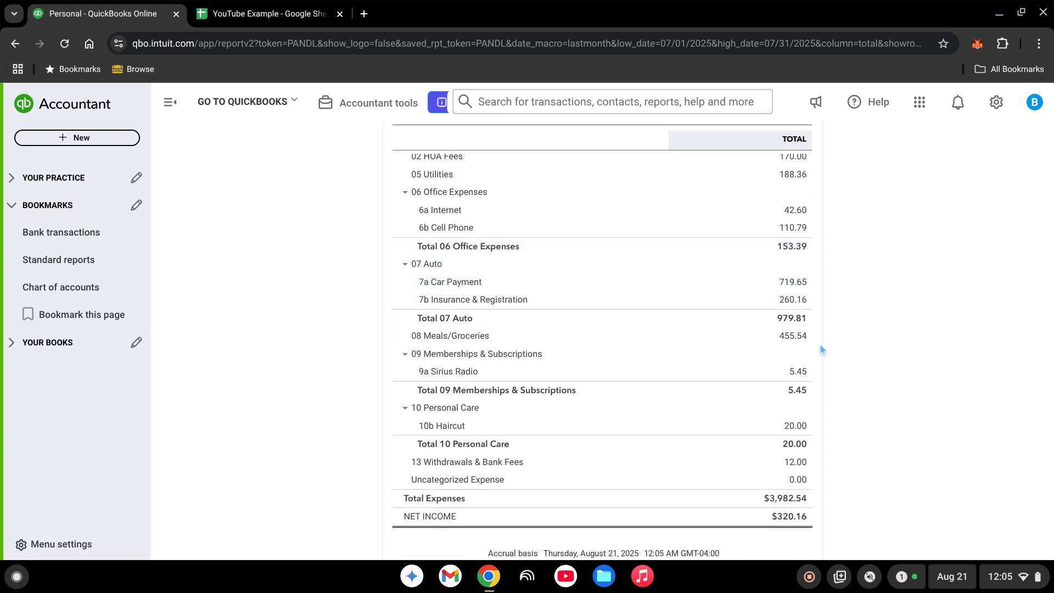
pyautogui.scroll(2, 820, 344)
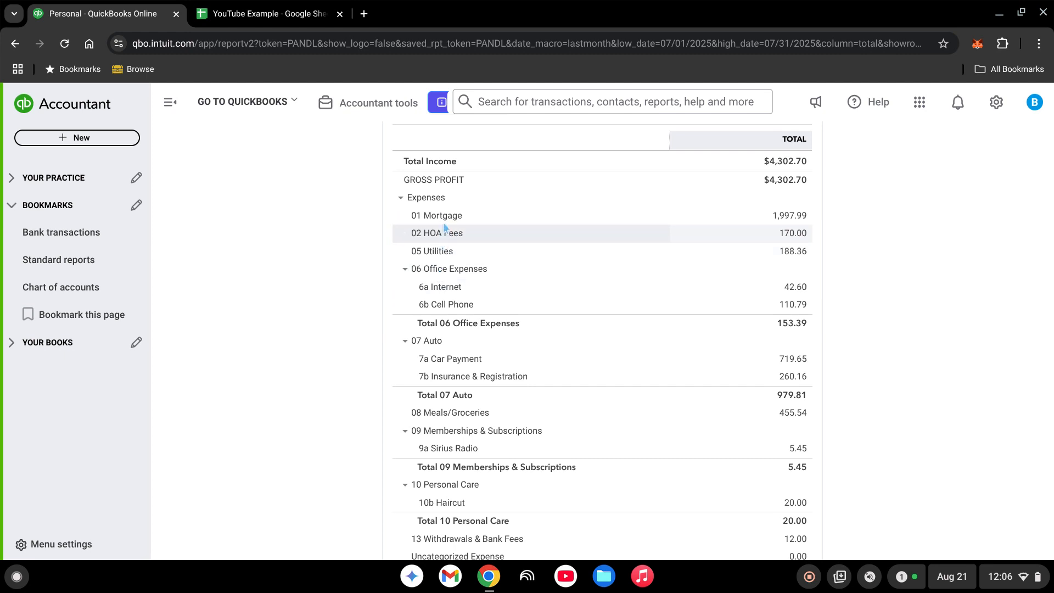
pyautogui.scroll(-2, 511, 330)
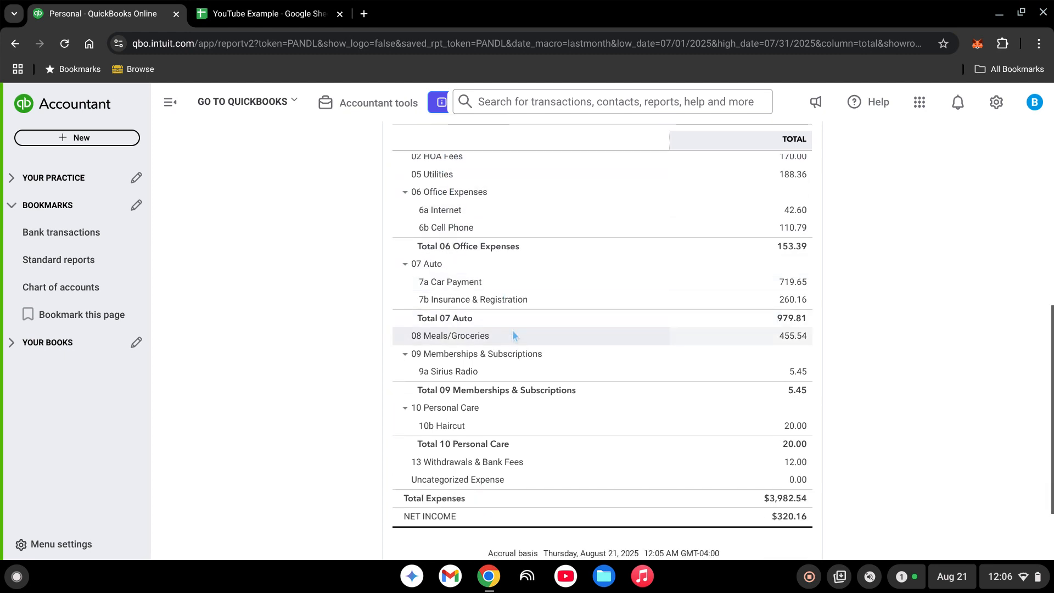
pyautogui.scroll(2, 534, 449)
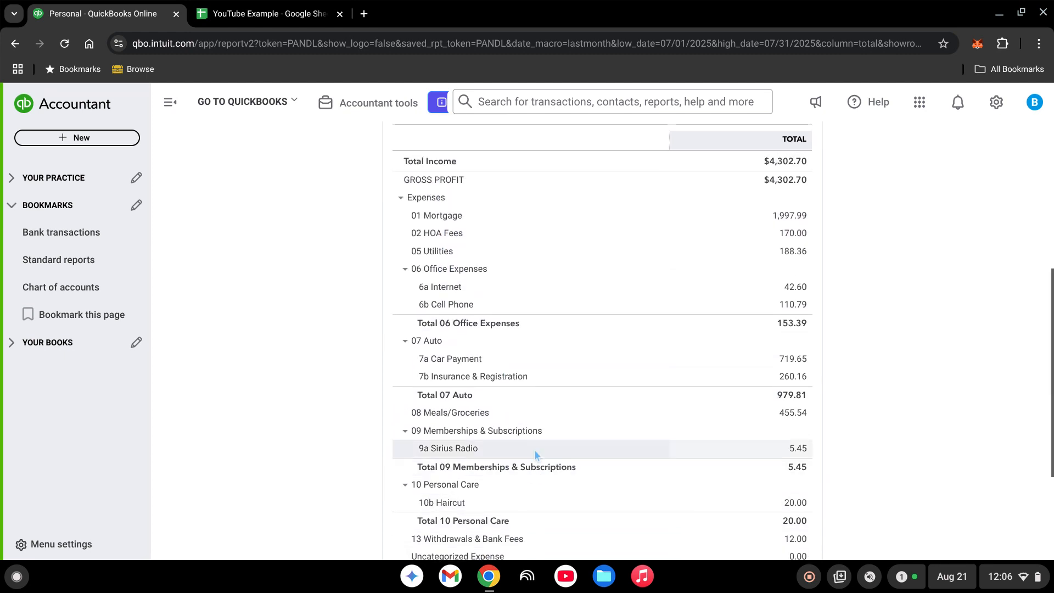
pyautogui.scroll(2, 725, 275)
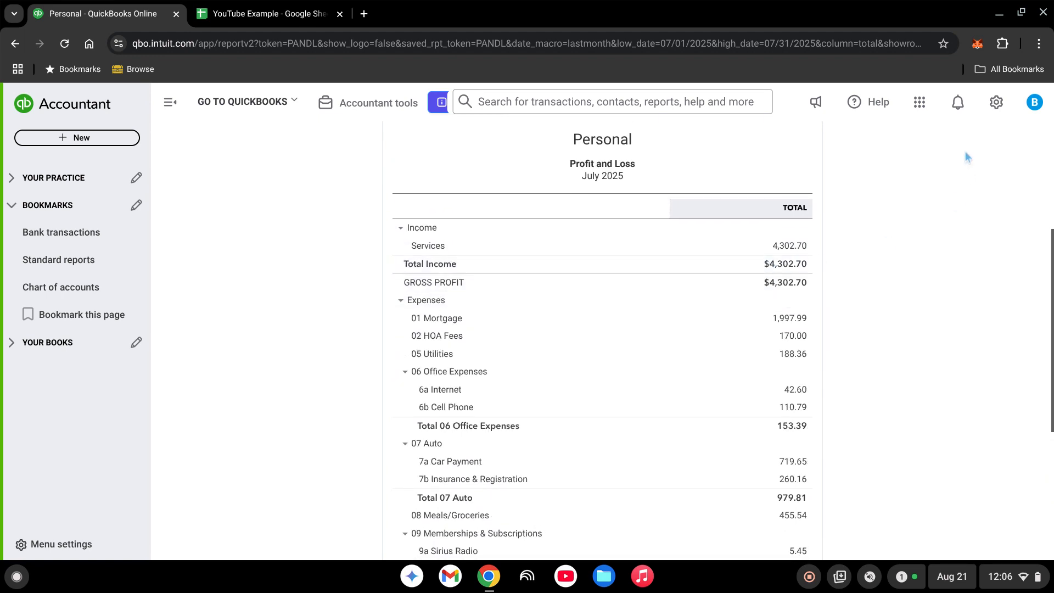
# Step: Save the Chart of accounts options in the advanced company settings with account numbers enabled and shown, and close the settings
pyautogui.click(1002, 109)
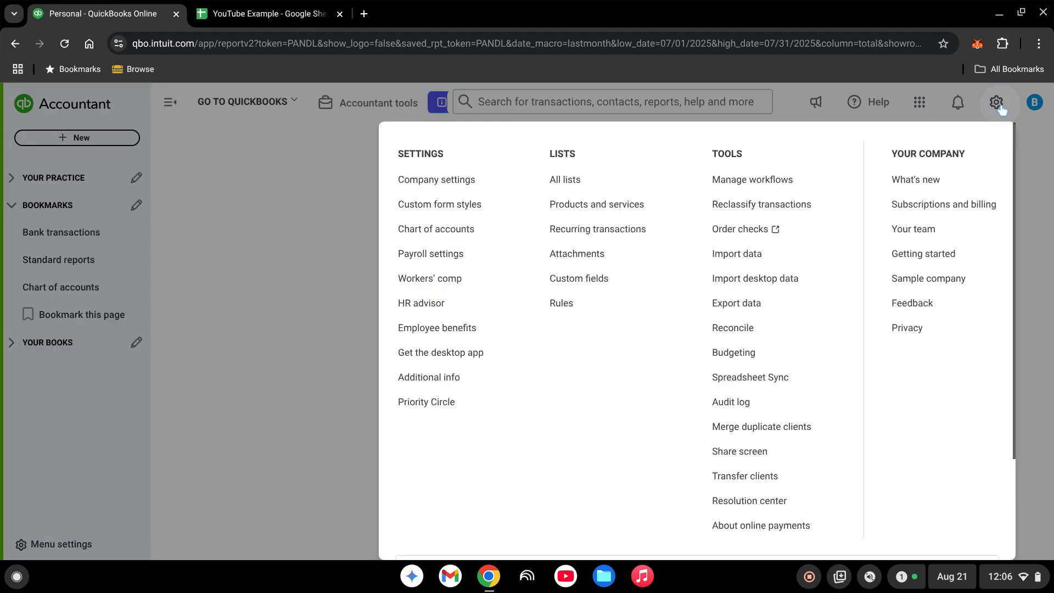
pyautogui.click(439, 182)
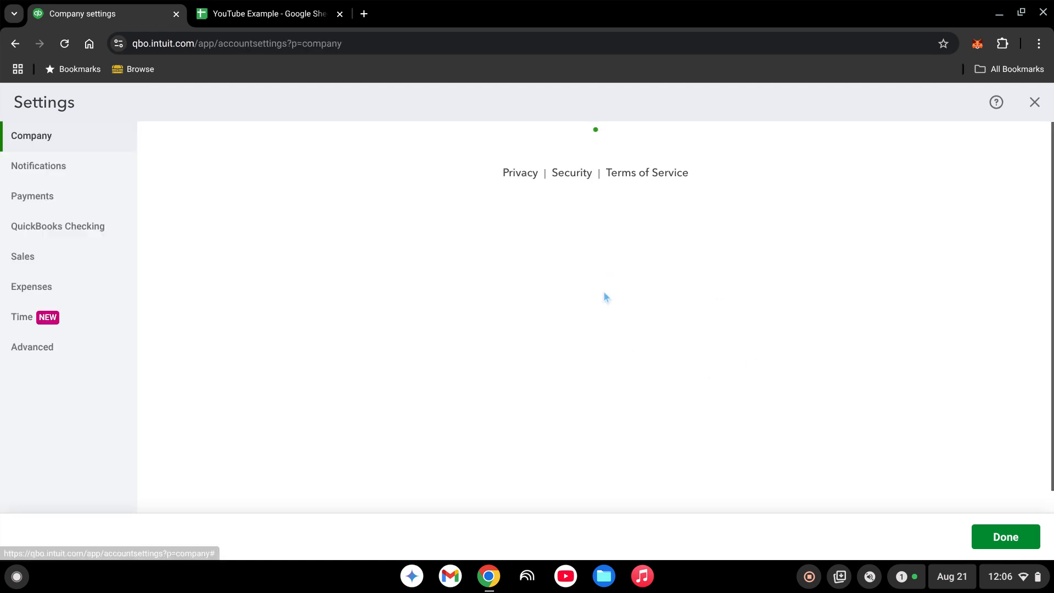
pyautogui.click(33, 347)
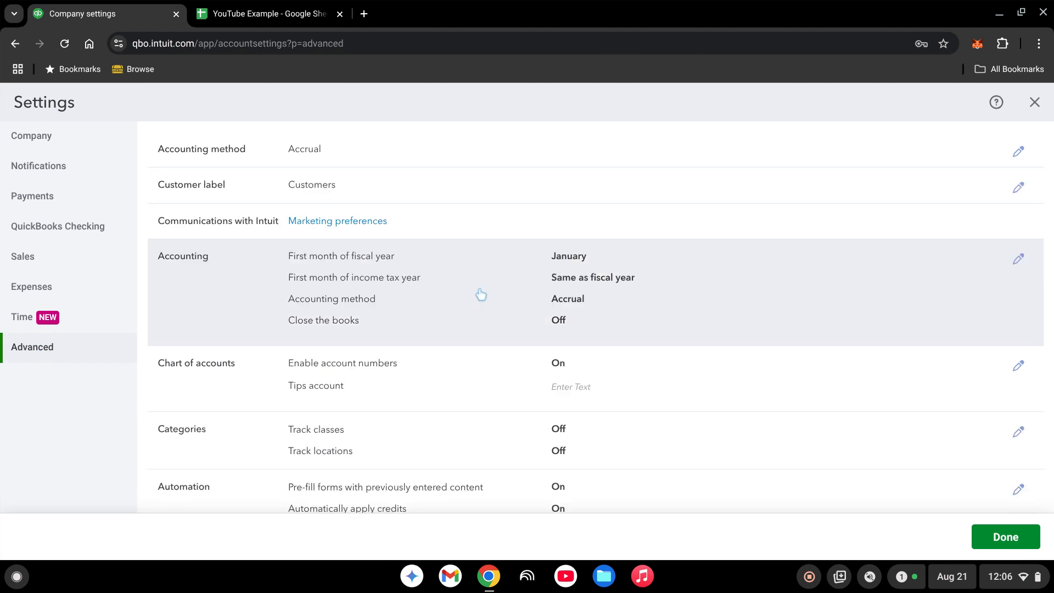
pyautogui.scroll(-1, 396, 396)
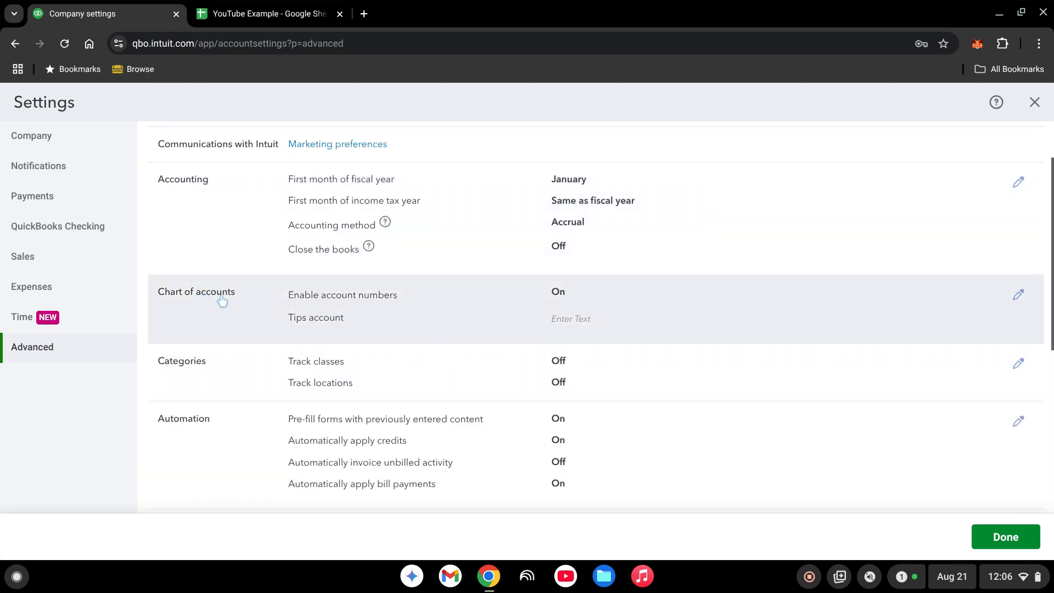
pyautogui.click(684, 306)
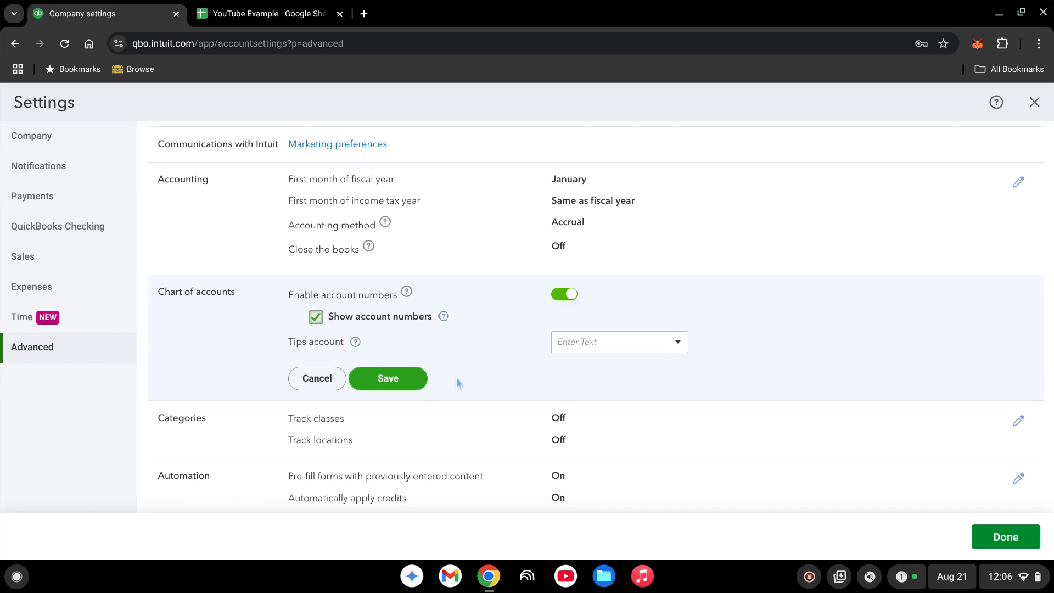
pyautogui.click(403, 379)
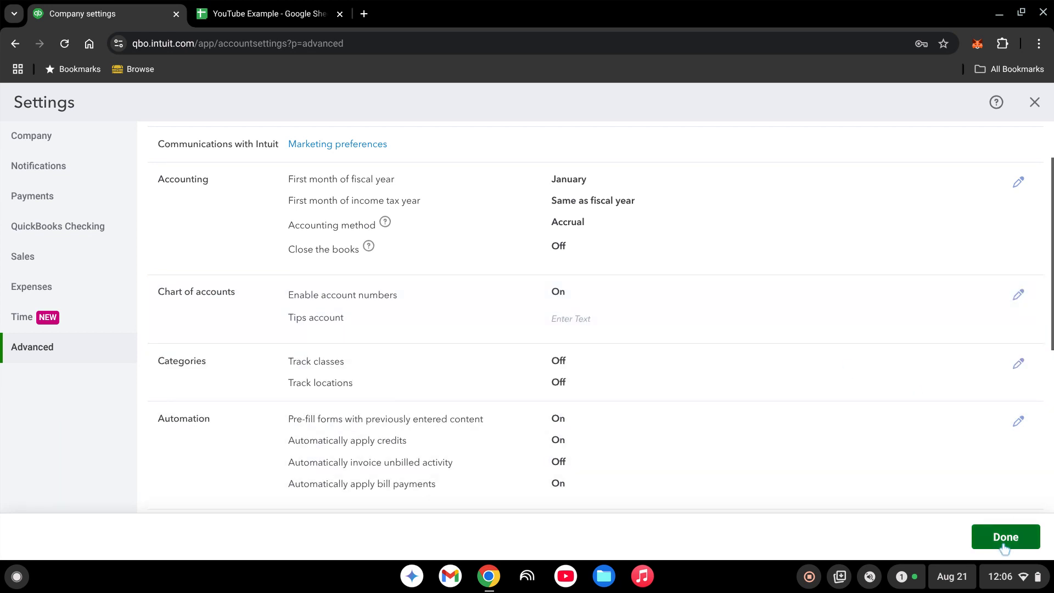
pyautogui.click(1005, 537)
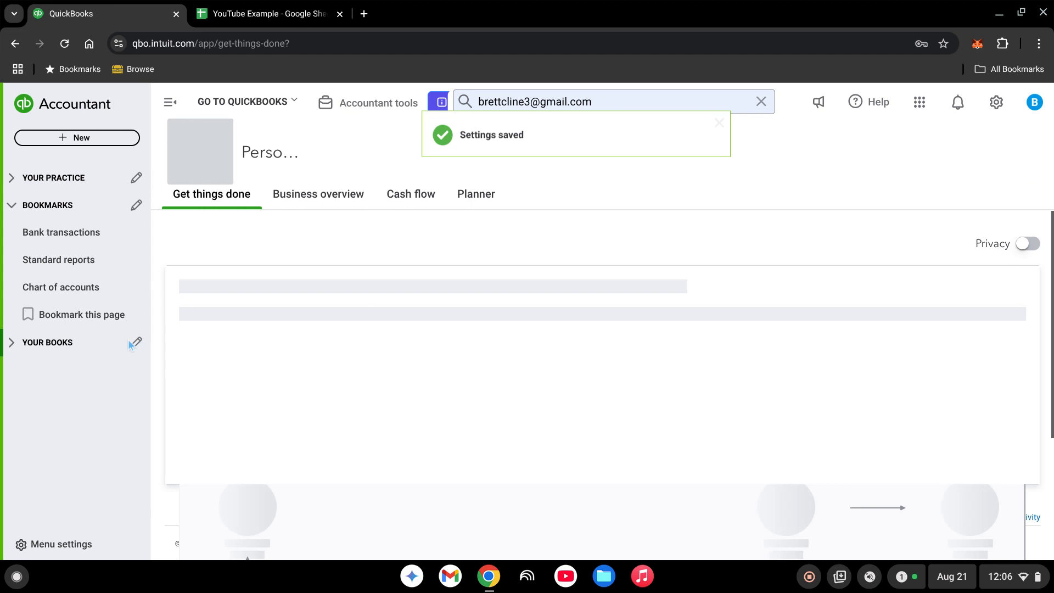
# Step: Reopen the Personal Profit and Loss report and look through its numbered expense accounts down to the net income
pyautogui.click(78, 261)
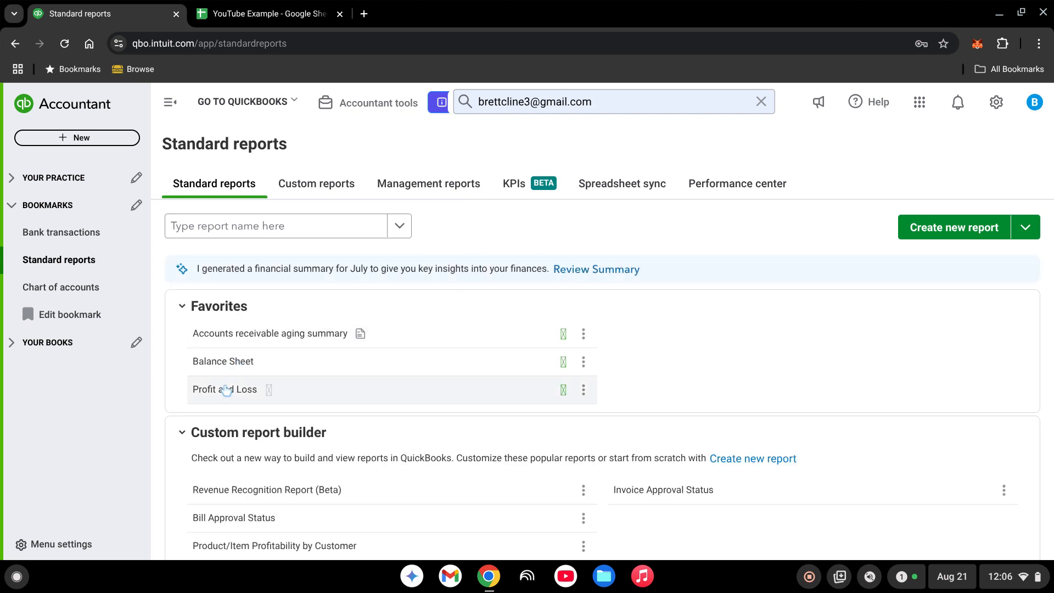
pyautogui.click(240, 390)
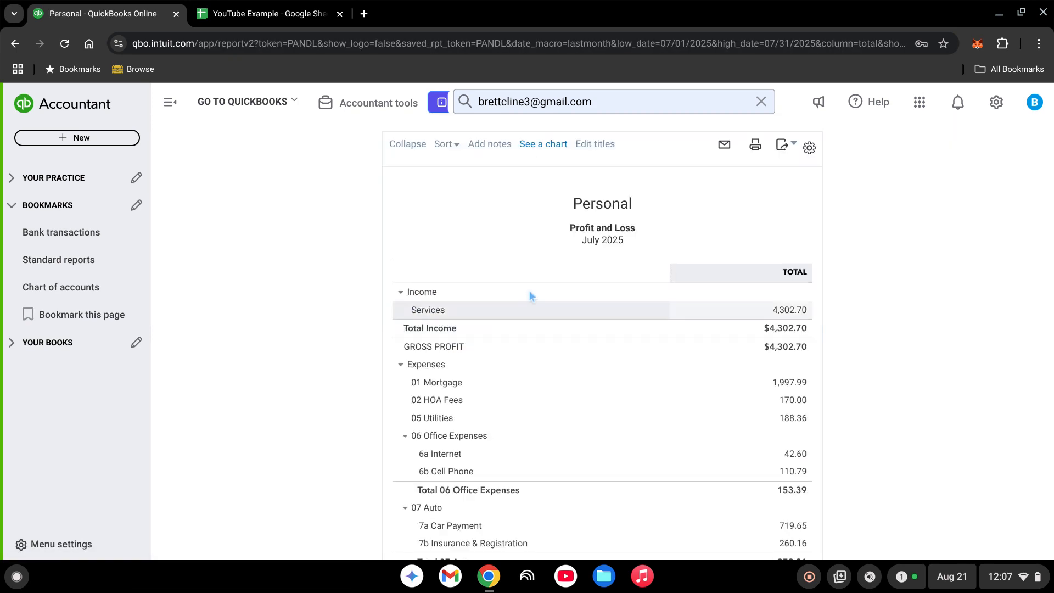
pyautogui.scroll(-4, 461, 324)
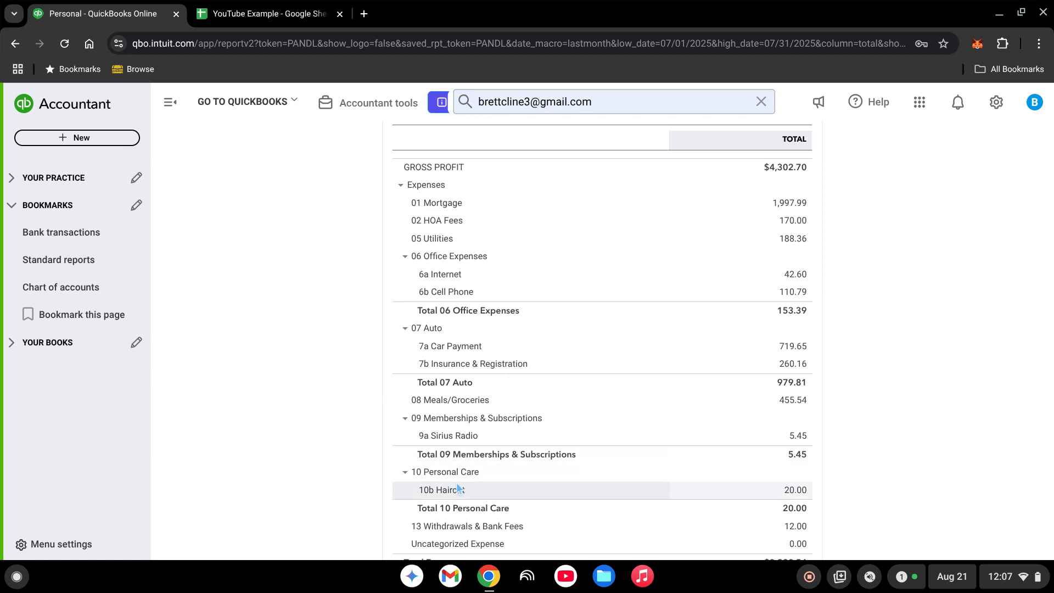
pyautogui.scroll(-3, 475, 463)
pyautogui.scroll(3, 518, 435)
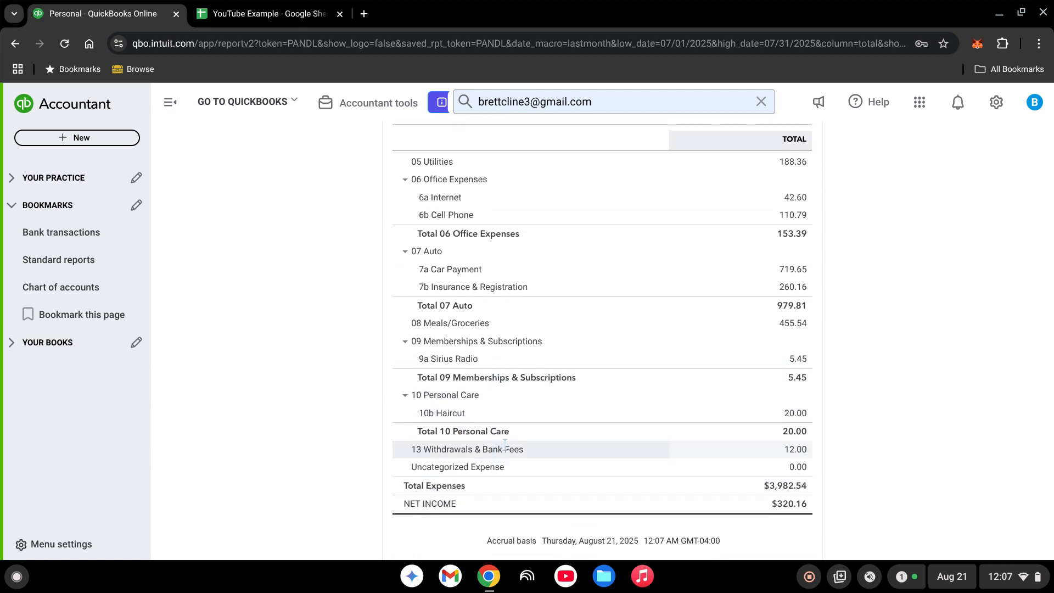
# Step: Examine the Personal Profit and Loss report from the mortgage line through the numbered expense accounts to net income
pyautogui.scroll(2, 536, 412)
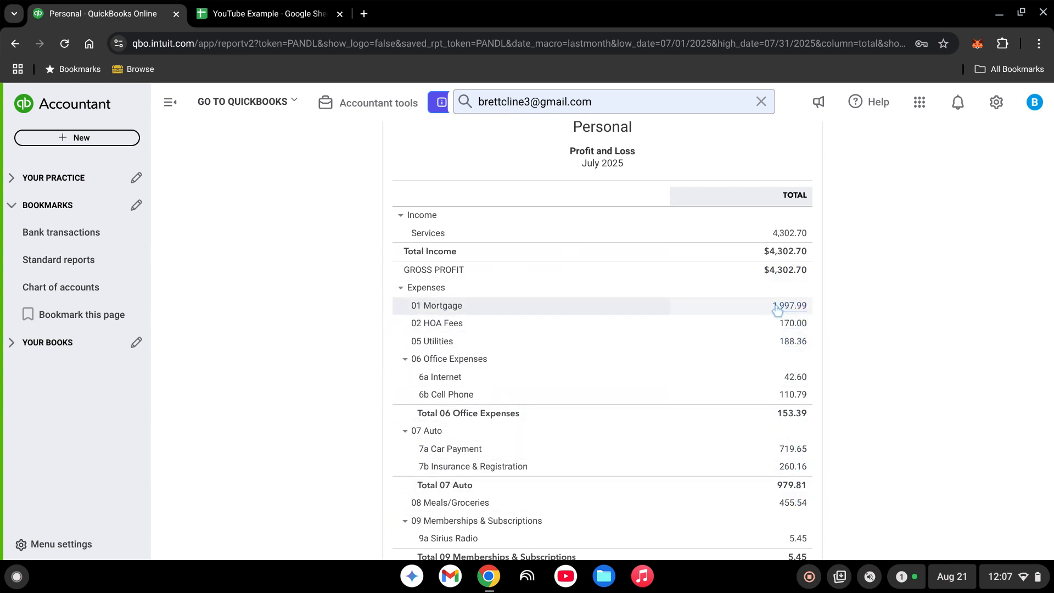
pyautogui.scroll(-2, 776, 318)
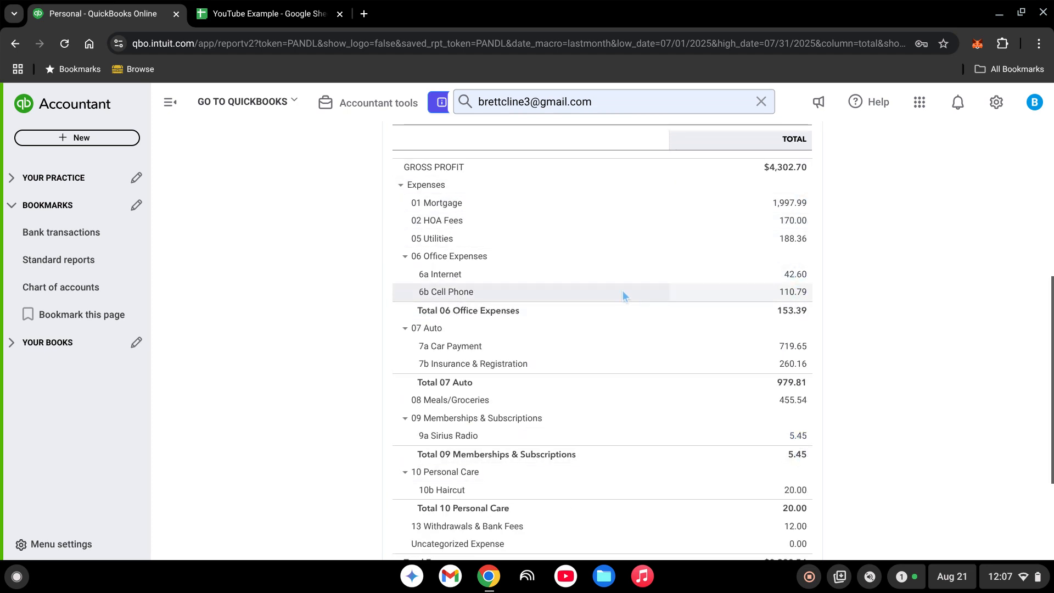
pyautogui.scroll(-2, 539, 354)
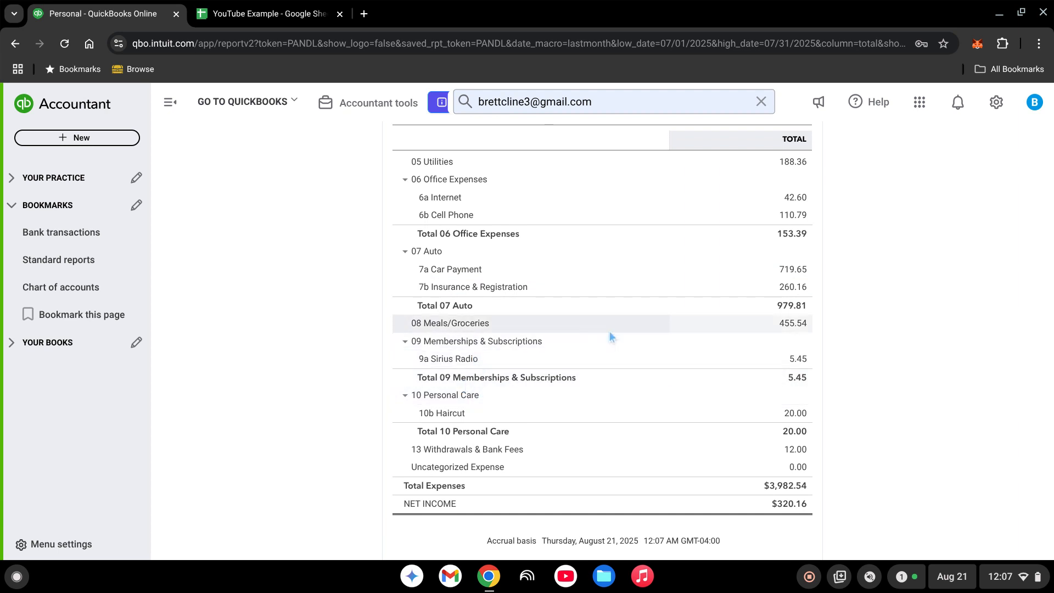
pyautogui.scroll(-2, 609, 332)
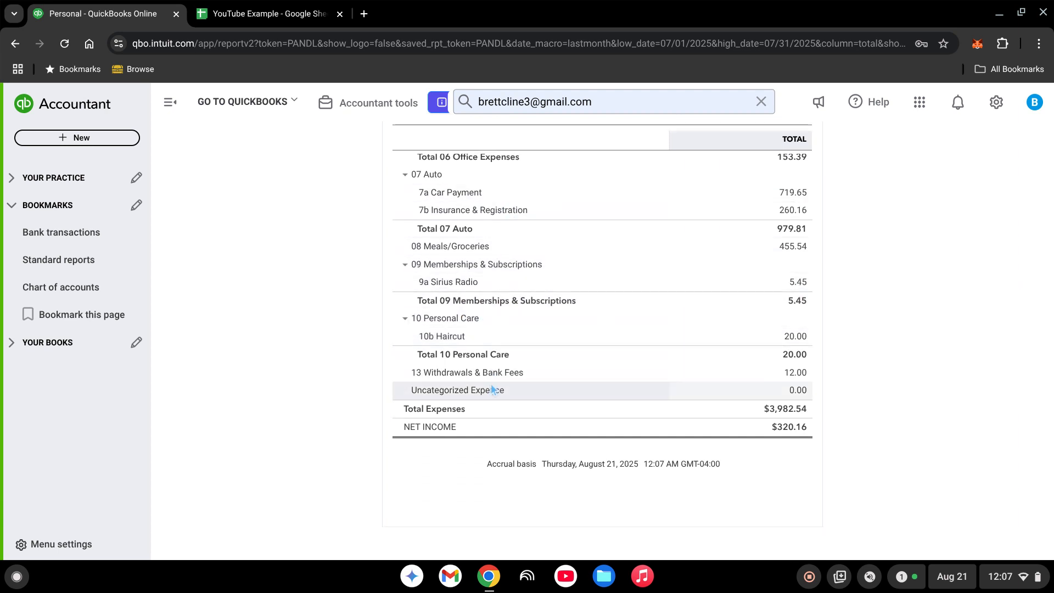
pyautogui.scroll(2, 648, 398)
pyautogui.scroll(4, 630, 406)
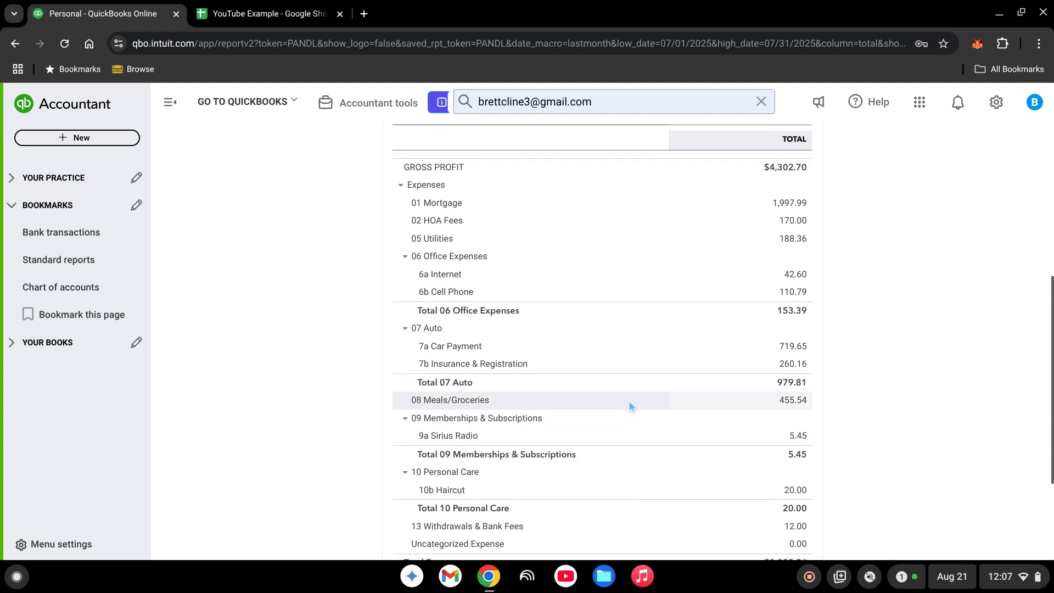
# Step: Switch to the YouTube Example spreadsheet and review the Slugger Agency LLC and Yearly Summary tables on the Year Summary sheet
pyautogui.click(254, 18)
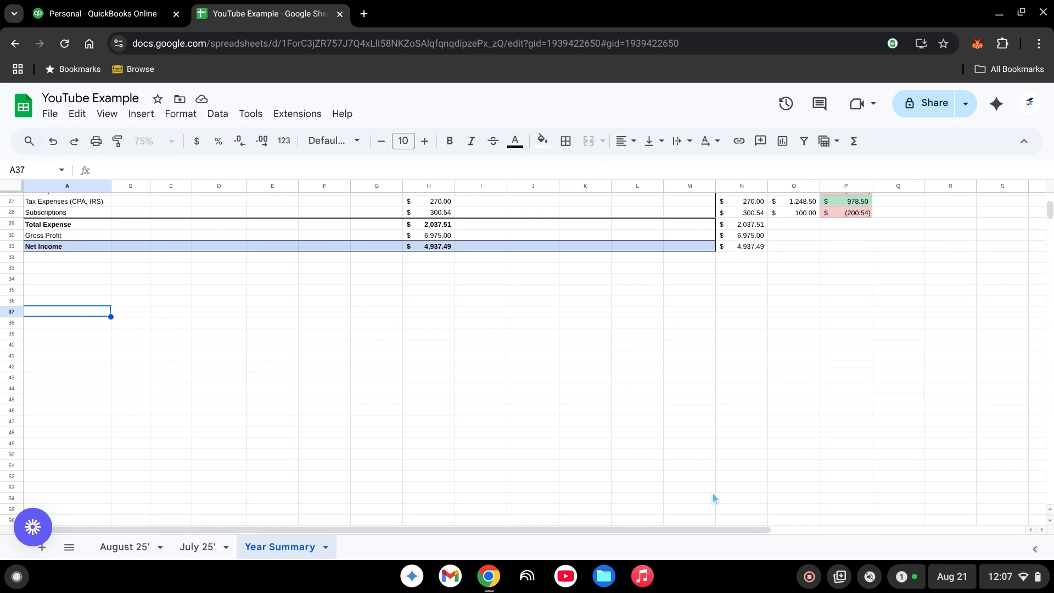
pyautogui.scroll(3, 451, 407)
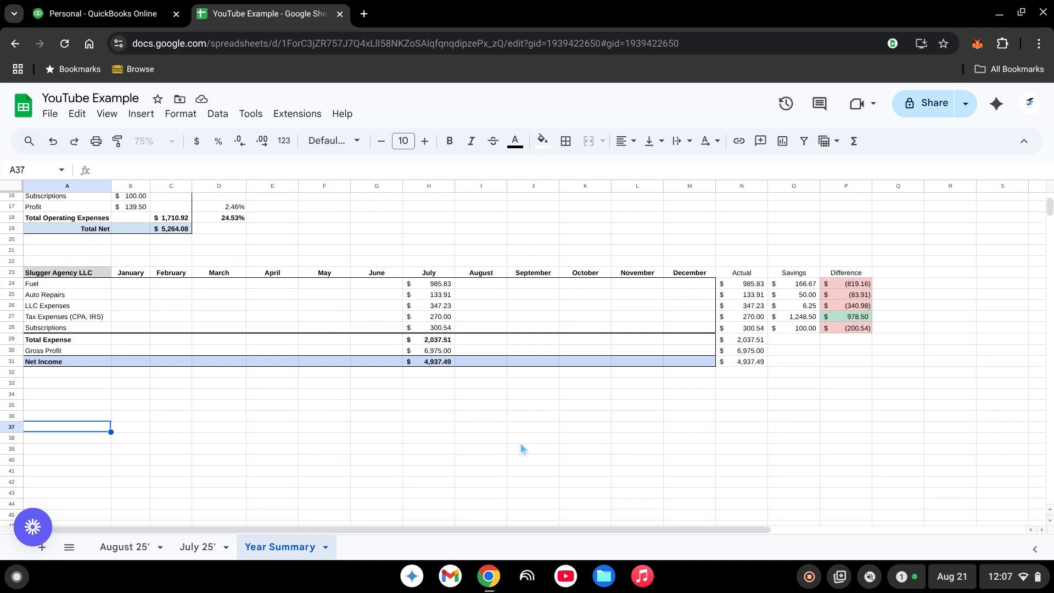
pyautogui.scroll(2, 586, 428)
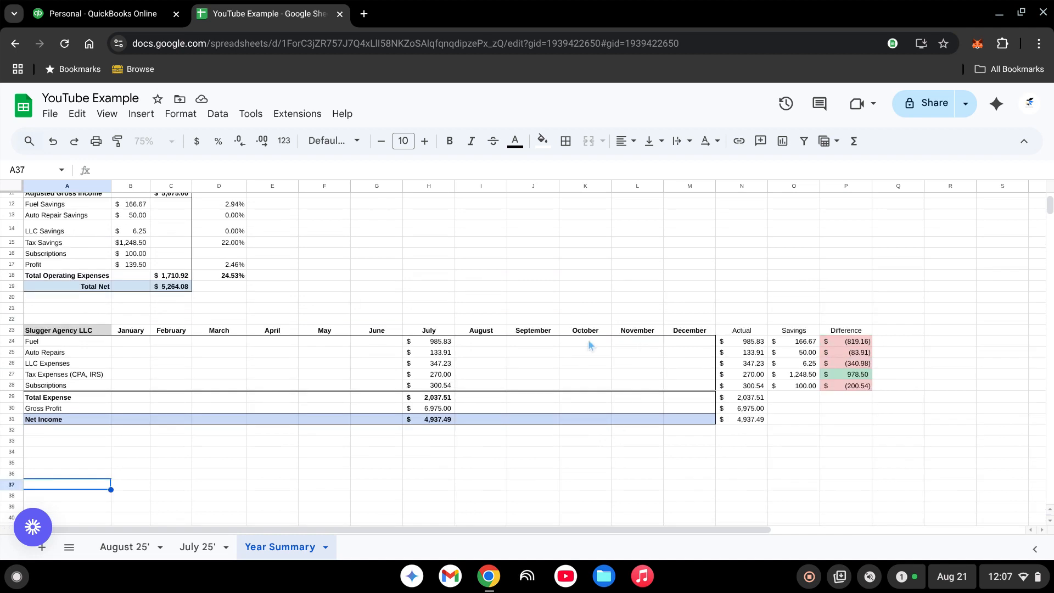
pyautogui.scroll(2, 447, 399)
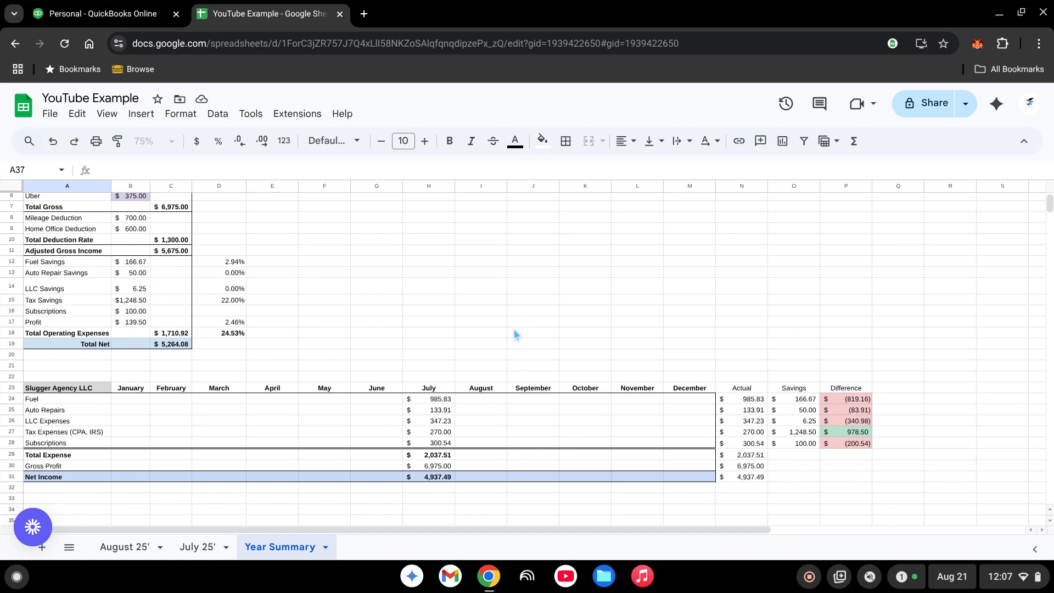
pyautogui.scroll(2, 516, 334)
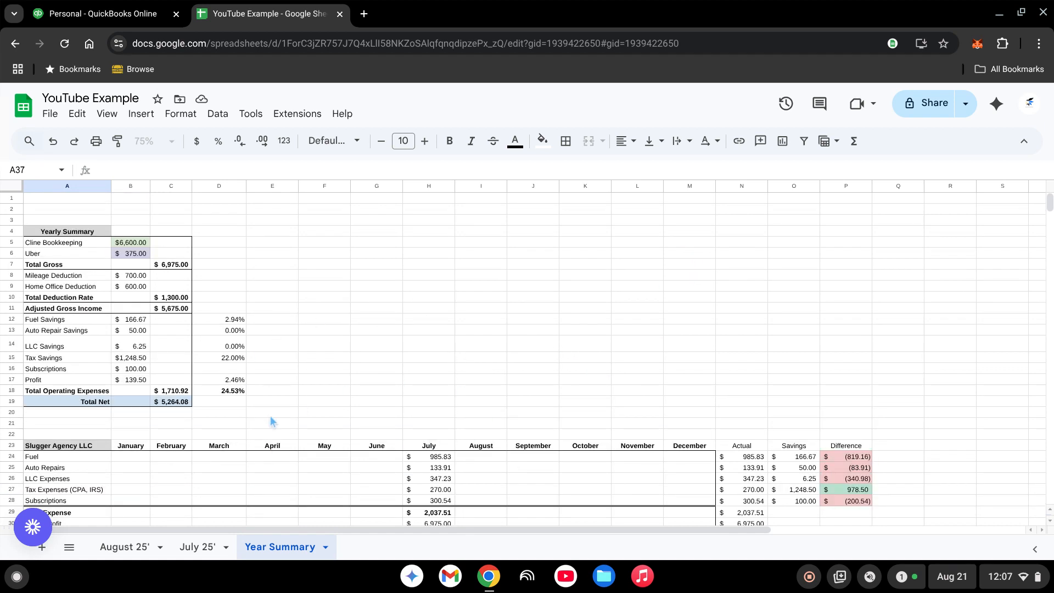
# Step: Inspect the Goal amount in the July 25' Month Summary and return to the Slugger Agency LLC table on Year Summary
pyautogui.click(206, 548)
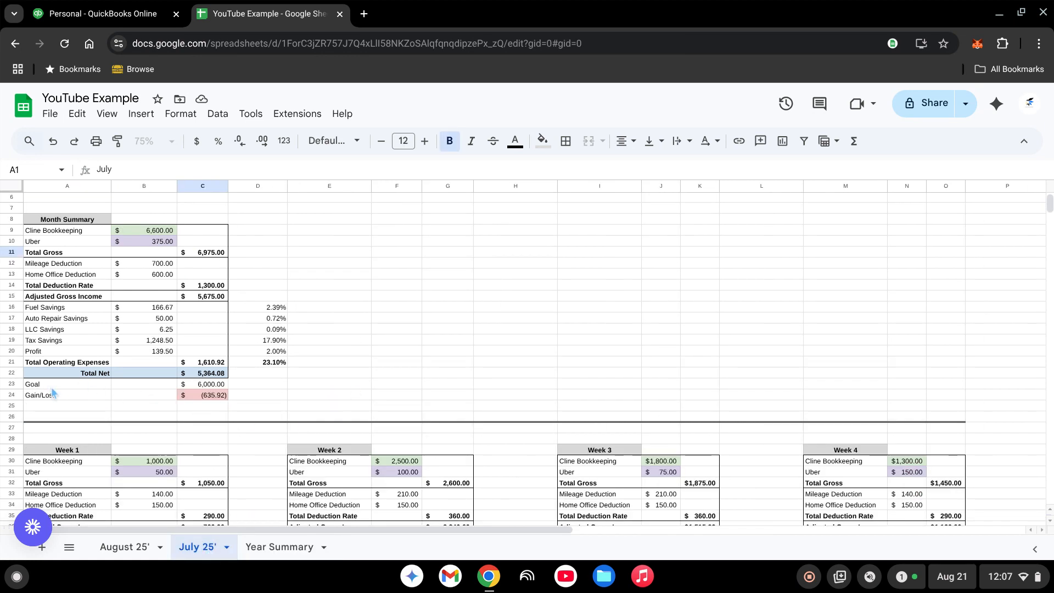
pyautogui.click(208, 387)
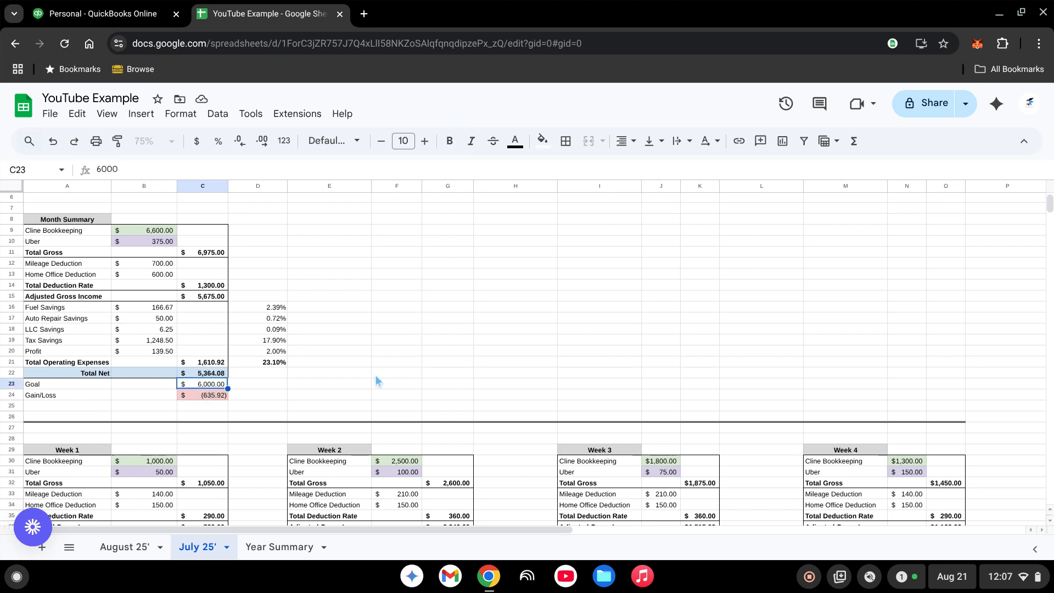
pyautogui.scroll(-1, 396, 325)
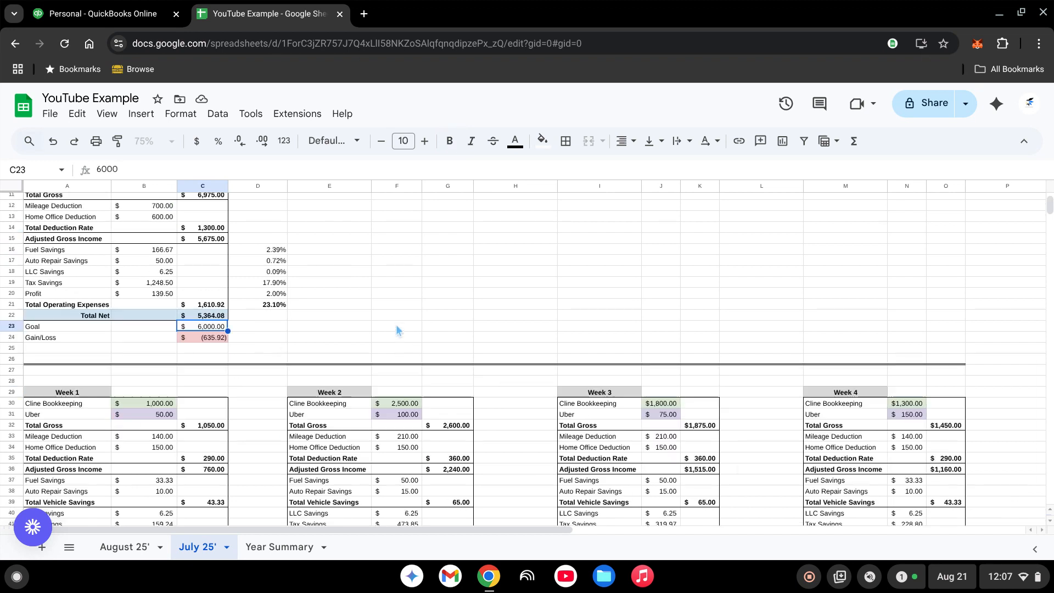
pyautogui.click(279, 548)
pyautogui.scroll(-7, 341, 381)
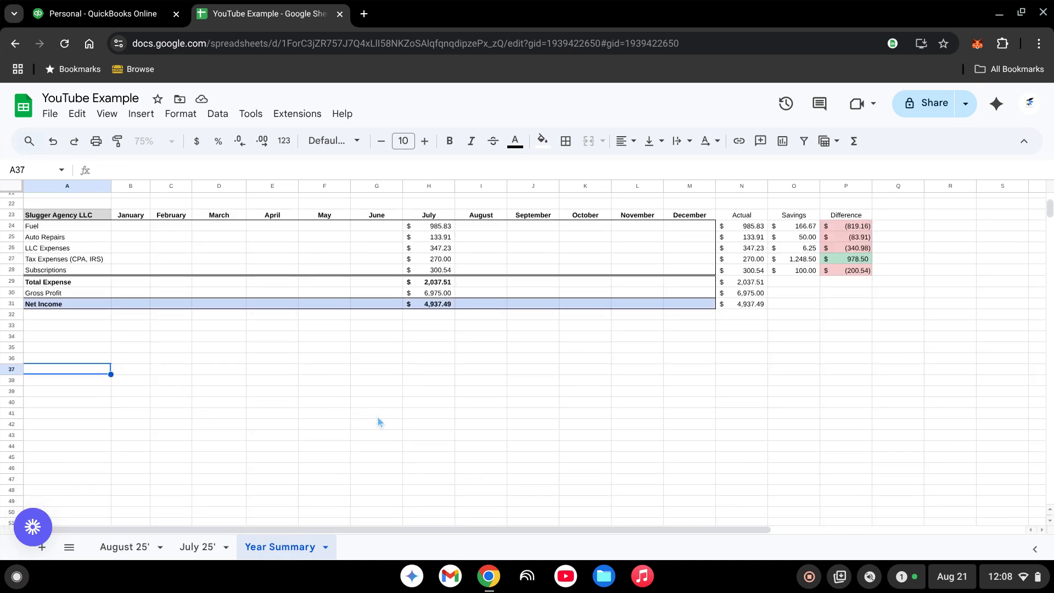
# Step: Open the Income 25' spreadsheet from the Google Sheets file list in a new browser tab
pyautogui.click(364, 15)
pyautogui.click(998, 104)
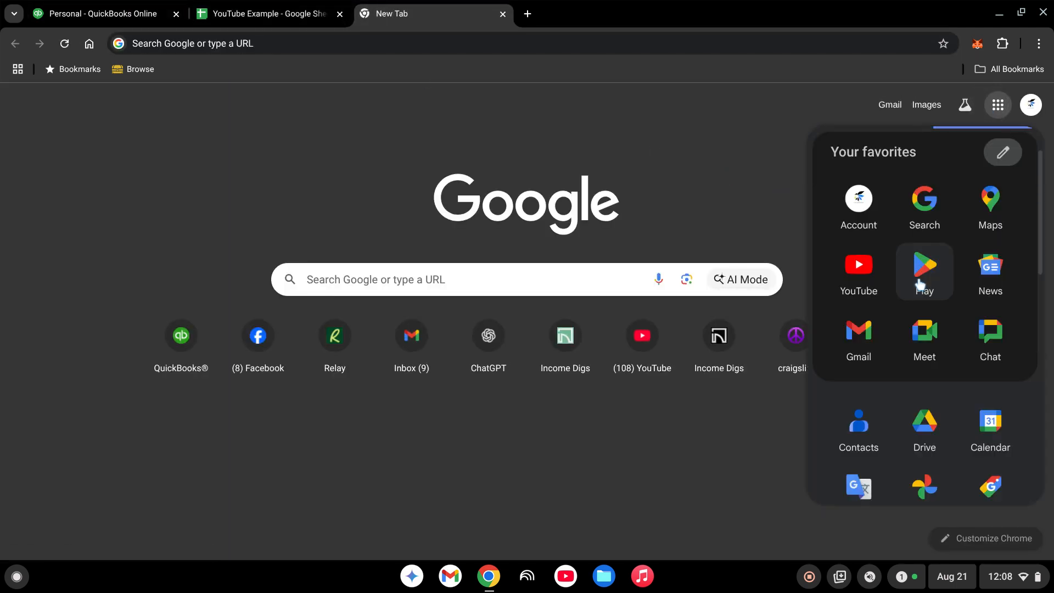
pyautogui.scroll(-2, 924, 282)
pyautogui.scroll(-3, 912, 291)
pyautogui.click(961, 393)
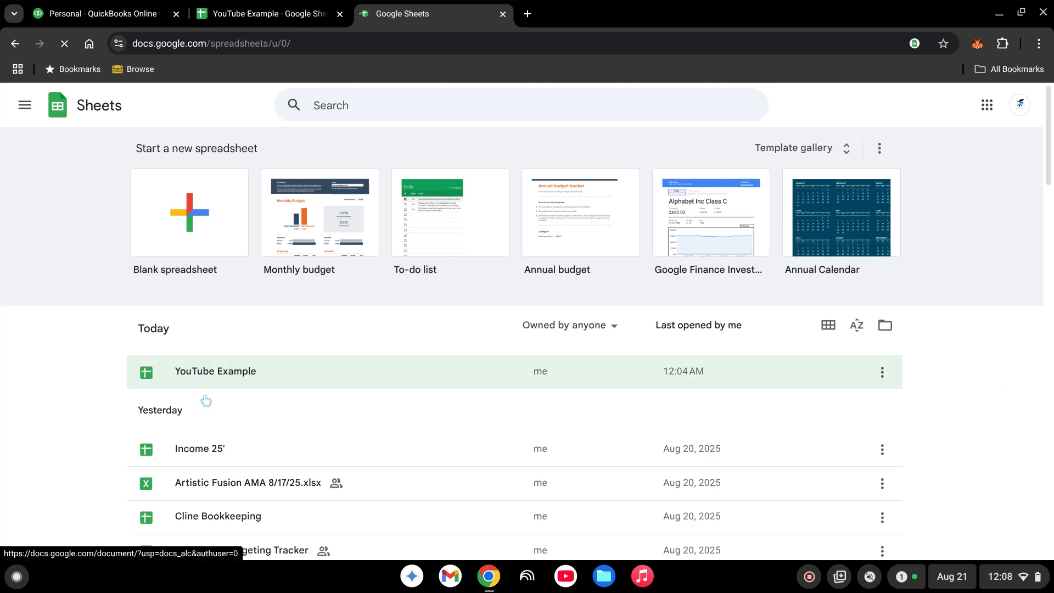
pyautogui.click(208, 450)
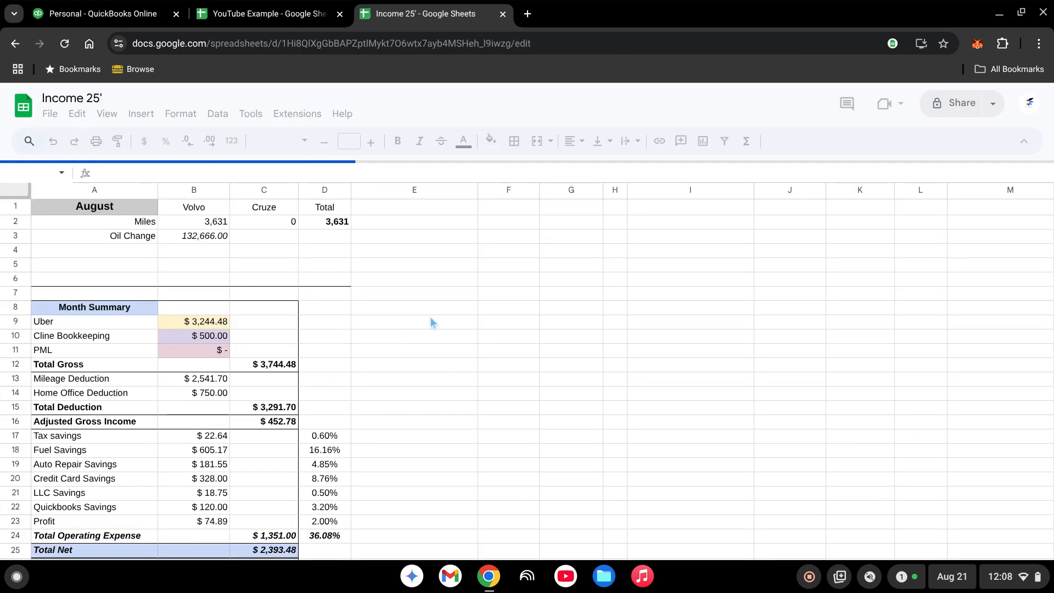
# Step: Open the Year Summary sheet of Income 25' and examine the US Bank budget and monthly expenses down to Total Expenses
pyautogui.scroll(-2, 436, 311)
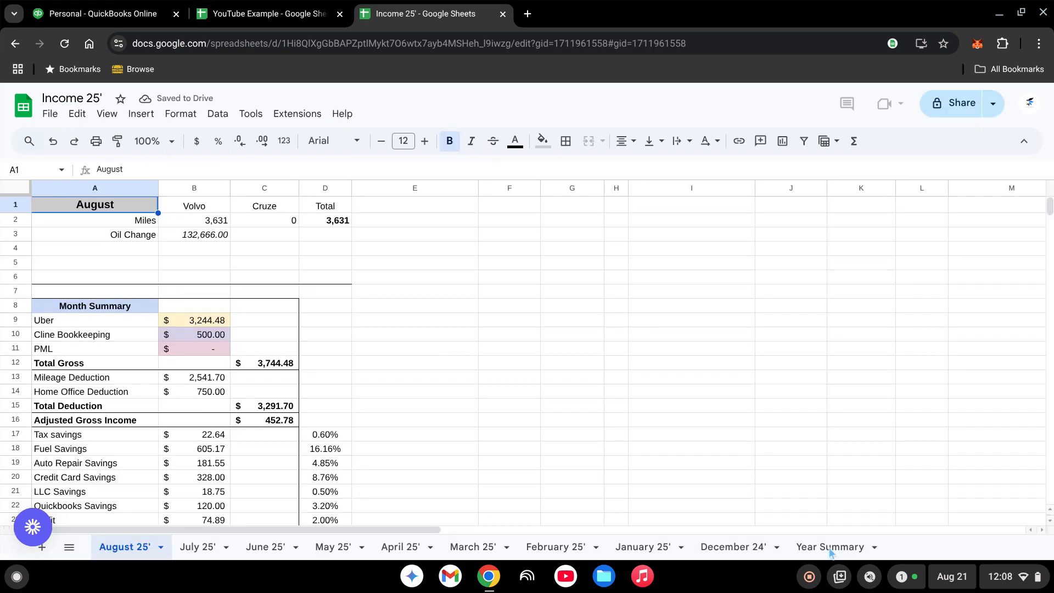
pyautogui.click(831, 547)
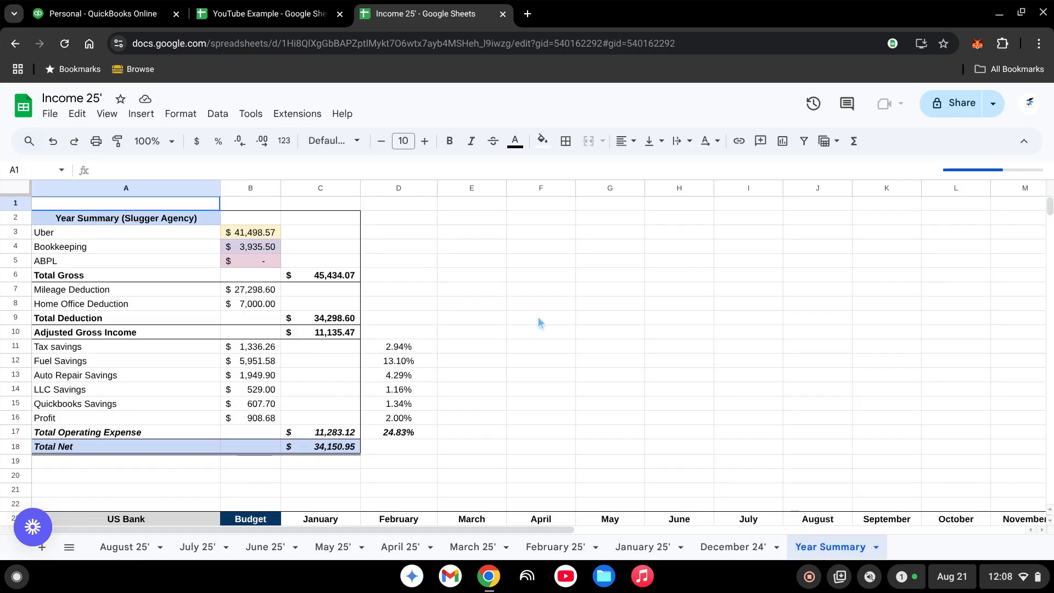
pyautogui.scroll(-7, 503, 324)
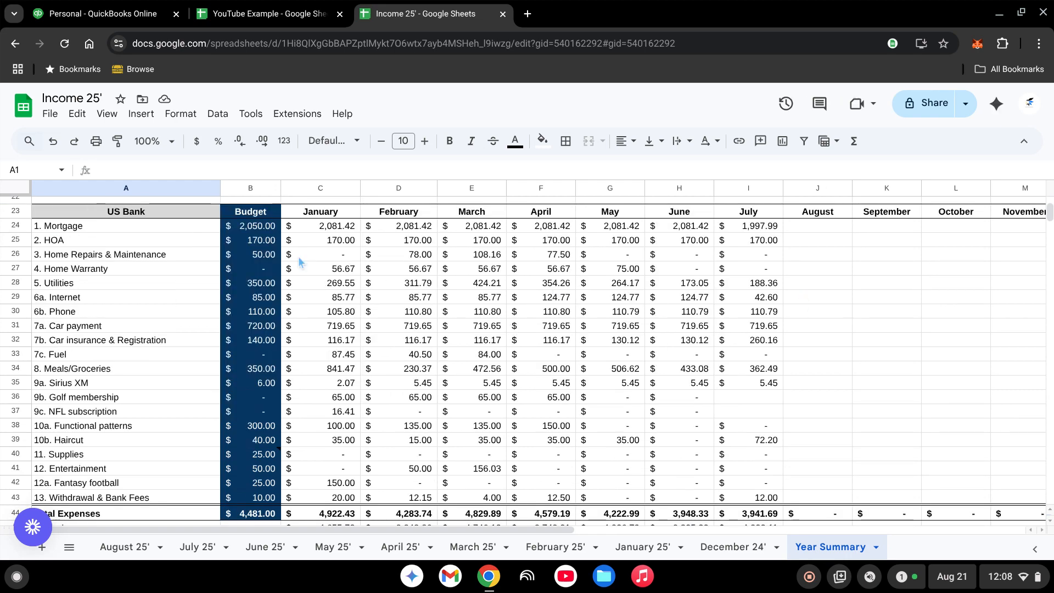
pyautogui.scroll(-2, 516, 286)
pyautogui.scroll(2, 512, 375)
pyautogui.scroll(-2, 269, 222)
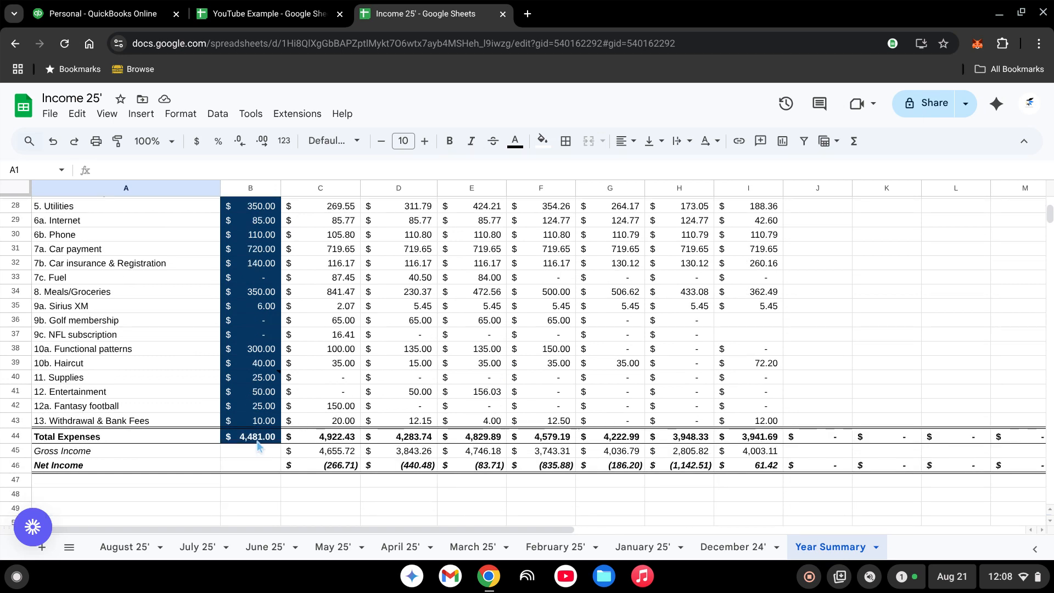
pyautogui.scroll(2, 259, 446)
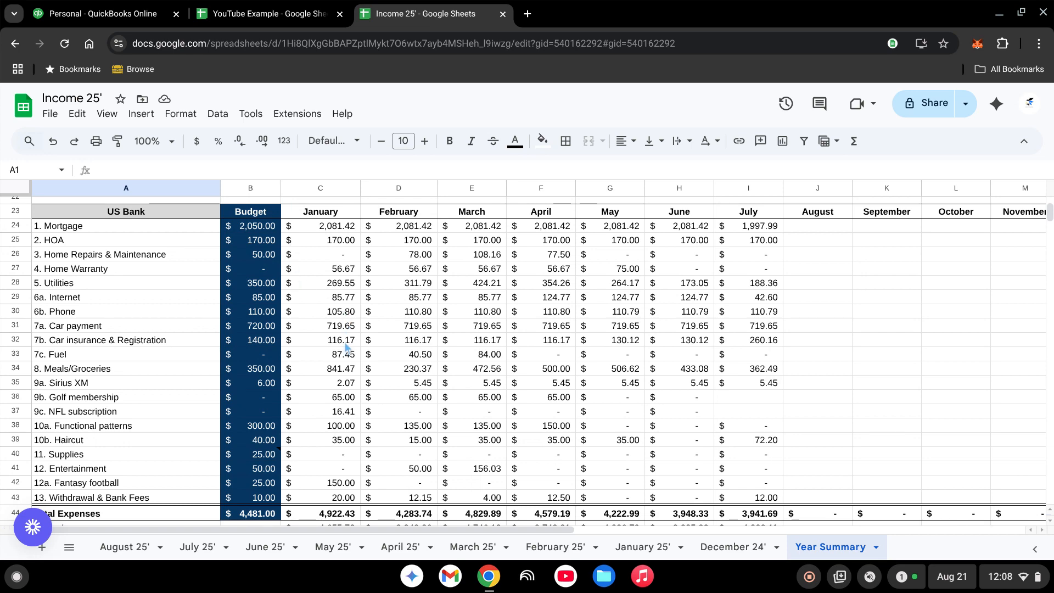
pyautogui.scroll(-2, 405, 326)
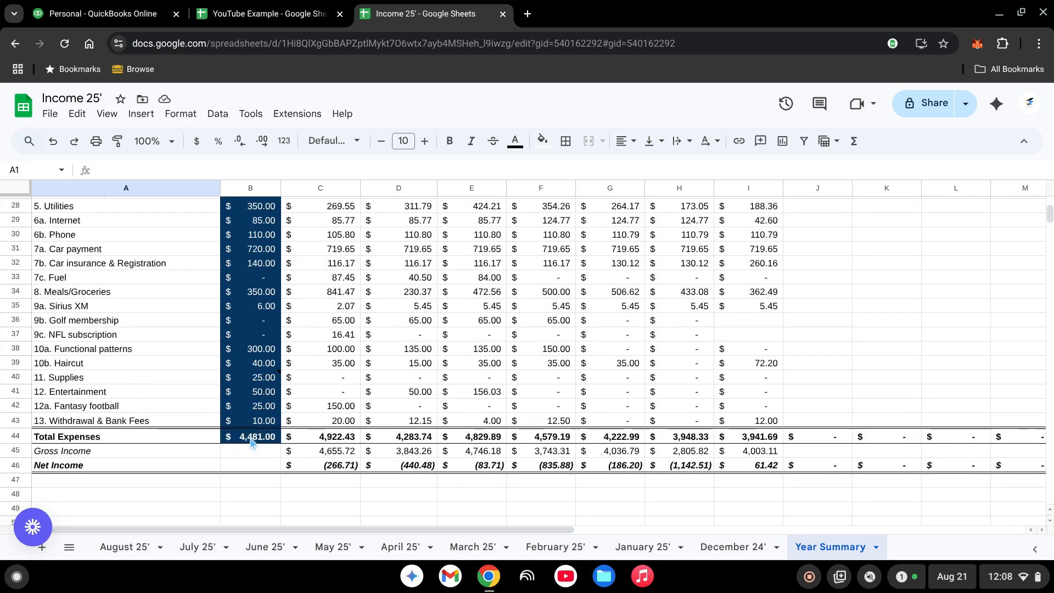
# Step: Examine the US Bank table's Total and Avg columns and inspect the average formula in the Total Expenses row
pyautogui.hscroll(10, 518, 404)
pyautogui.scroll(5, 518, 405)
pyautogui.scroll(-7, 658, 303)
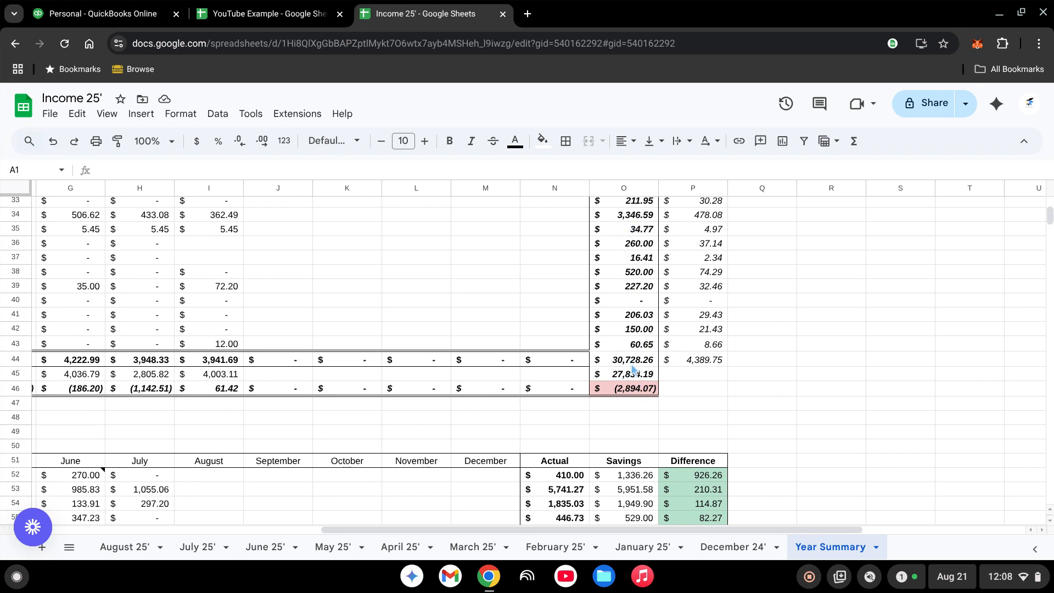
pyautogui.scroll(5, 714, 365)
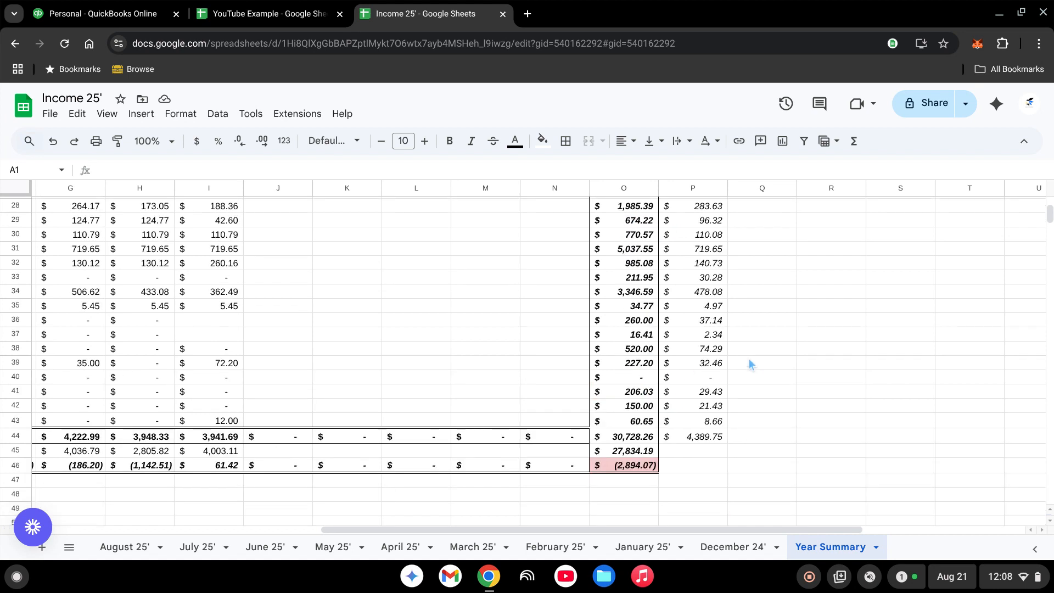
pyautogui.scroll(-2, 718, 258)
pyautogui.scroll(2, 688, 324)
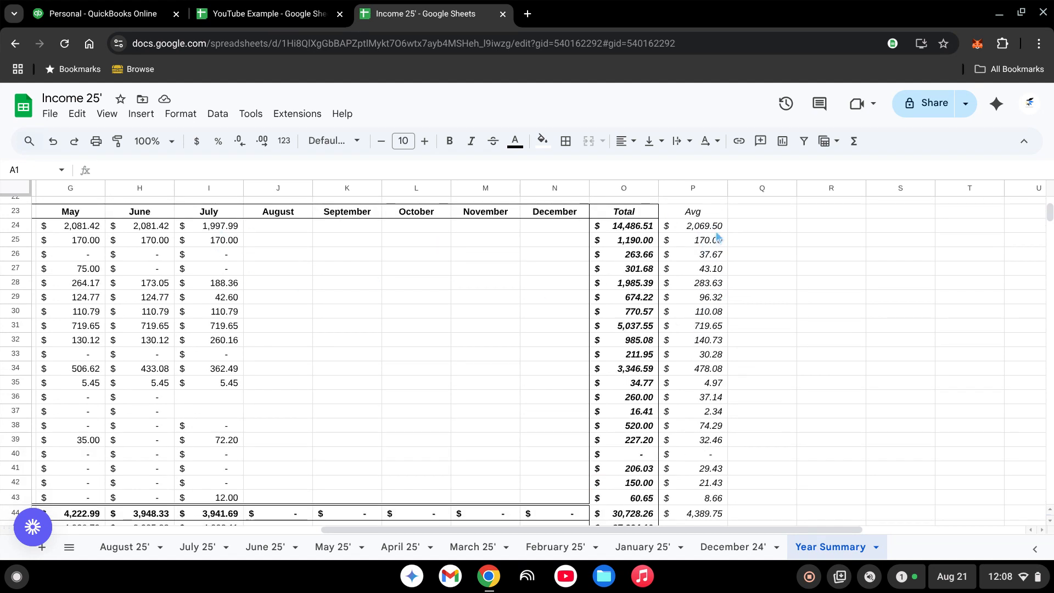
pyautogui.scroll(-4, 717, 238)
pyautogui.click(704, 364)
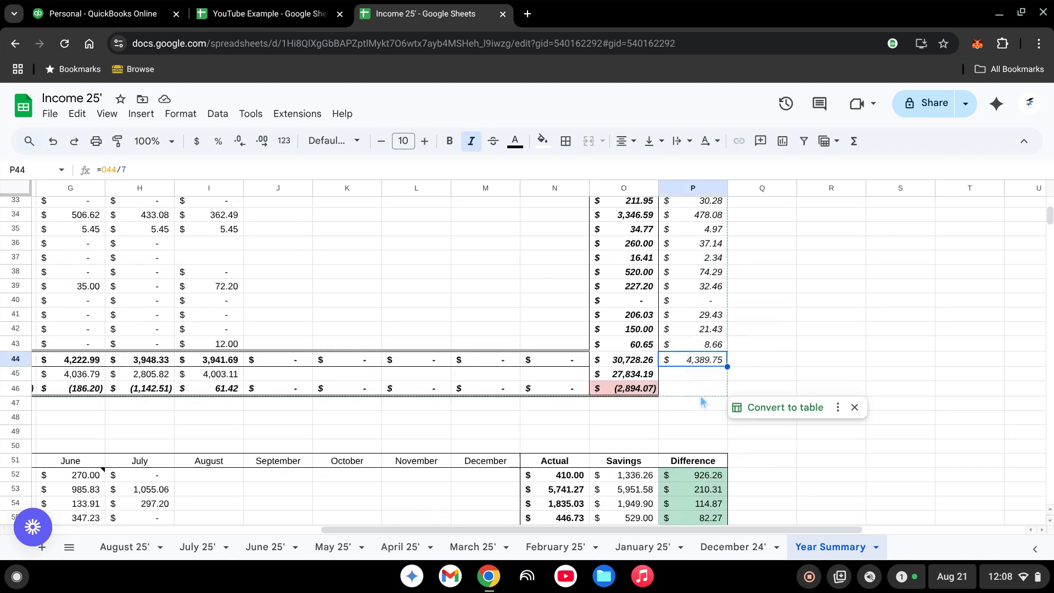
pyautogui.click(786, 365)
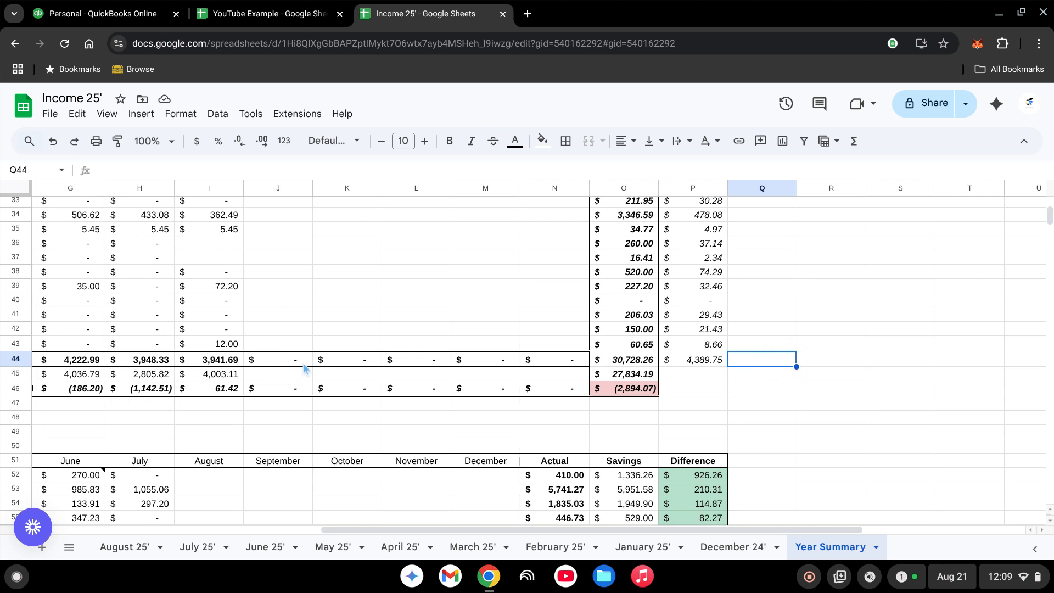
# Step: Compare the budgeted Total Expenses with the monthly totals in the US Bank table and inspect July's total formula
pyautogui.hscroll(-7, 302, 368)
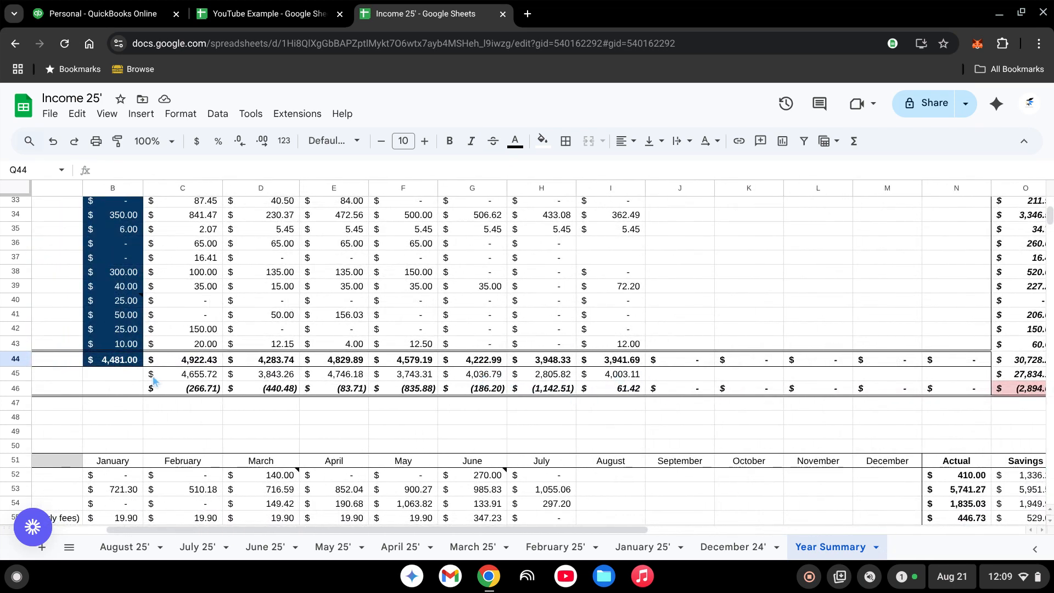
pyautogui.hscroll(-3, 638, 393)
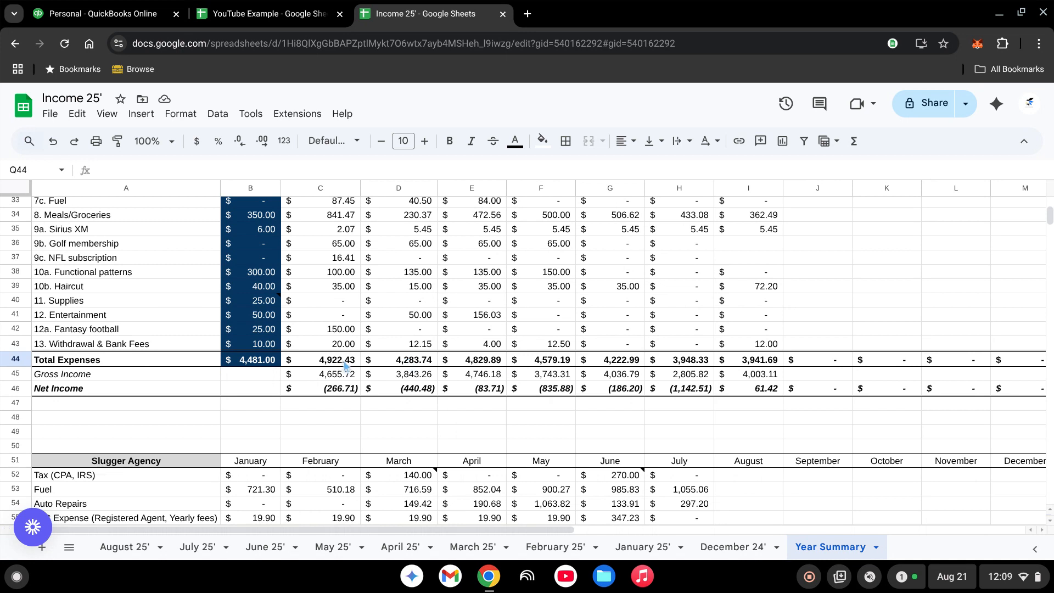
pyautogui.click(767, 363)
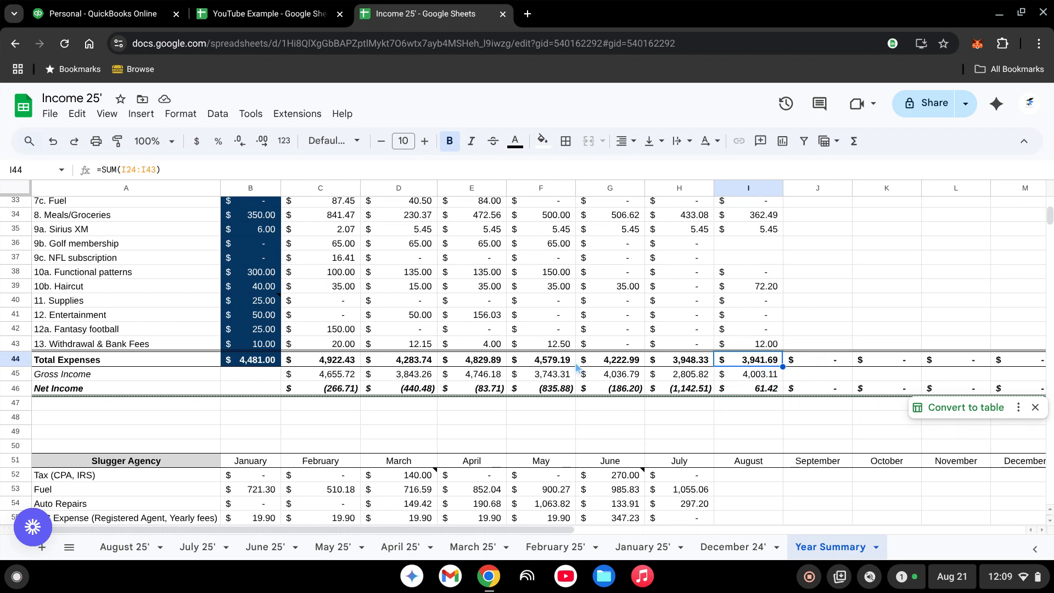
# Step: Return to the YouTube Example spreadsheet, review its Year Summary tables, and open the July 25' sheet at its Goal row
pyautogui.click(261, 14)
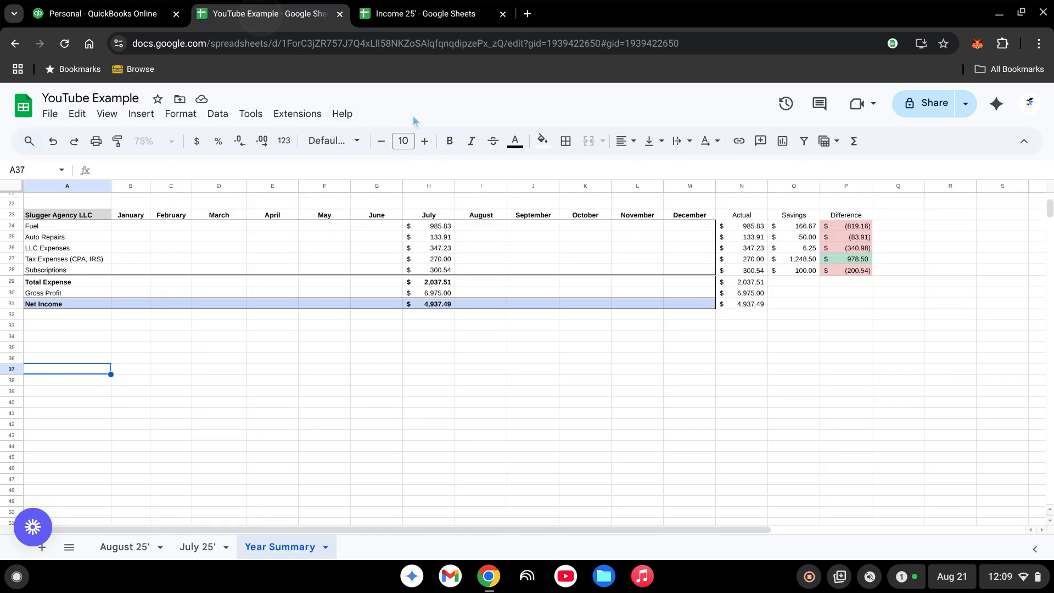
pyautogui.scroll(2, 421, 378)
pyautogui.scroll(4, 388, 427)
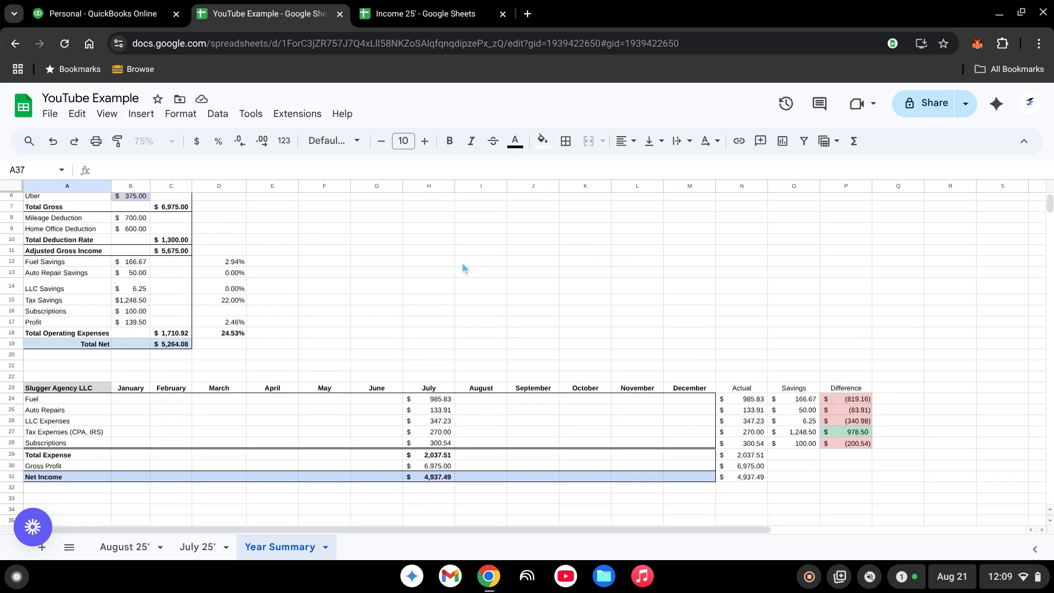
pyautogui.scroll(-2, 351, 374)
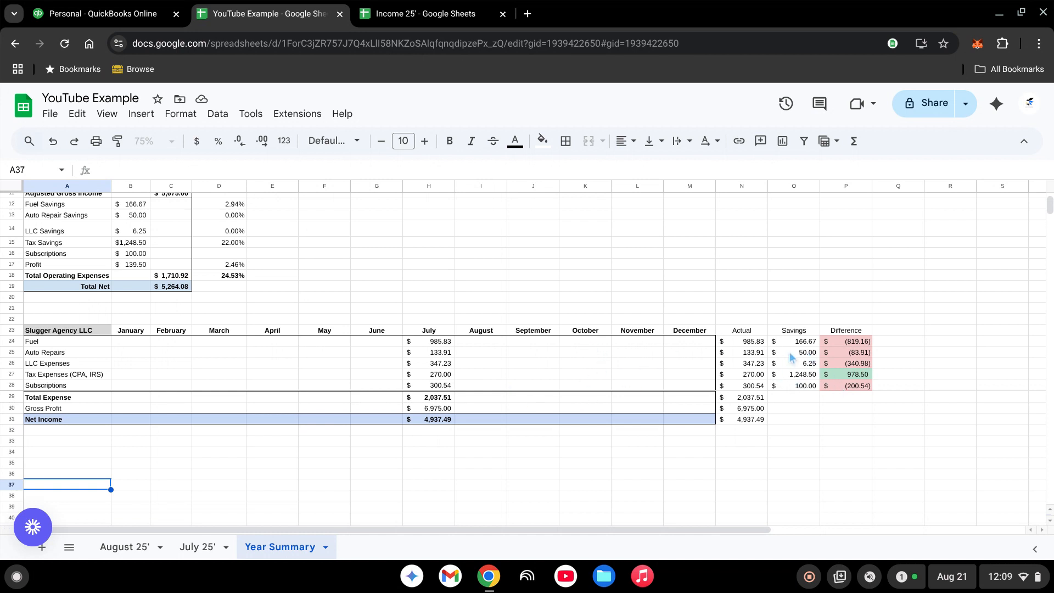
pyautogui.click(206, 546)
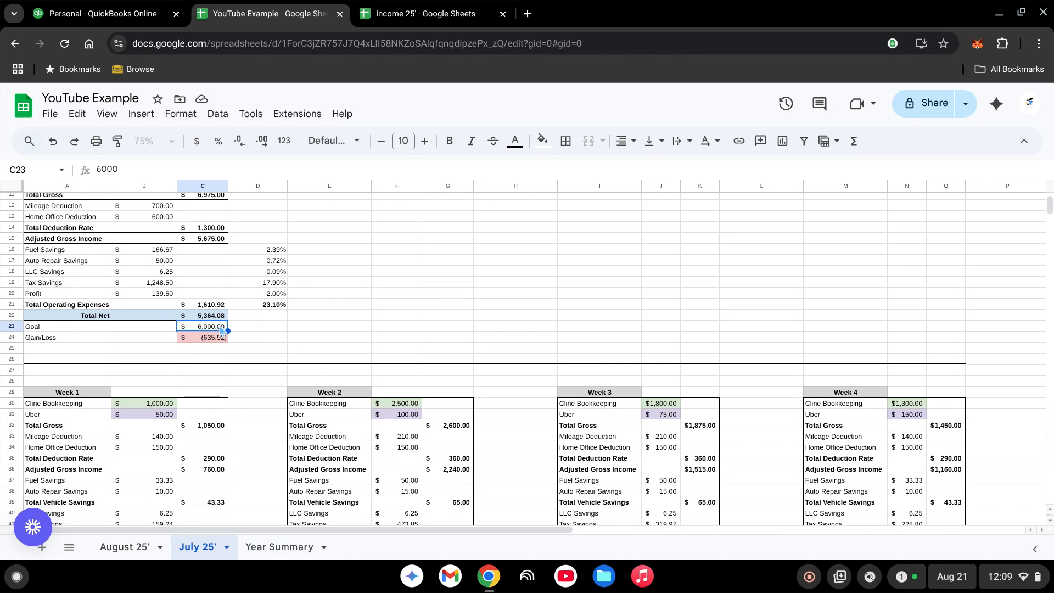
# Step: Review the Week 1 to Week 4 income tables and the Total Daily Income table on the July 25' sheet
pyautogui.scroll(-5, 341, 469)
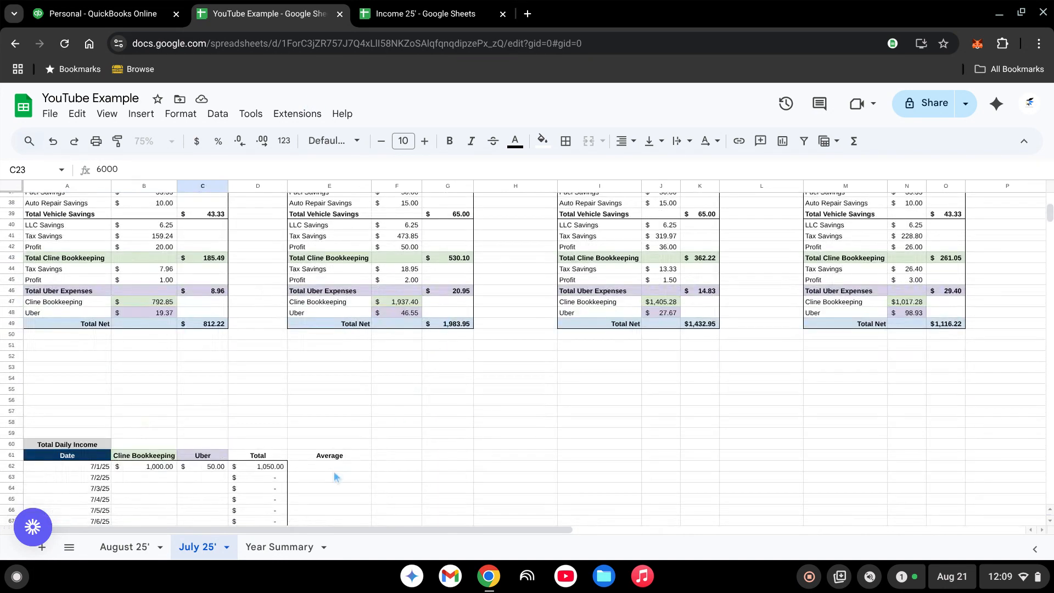
pyautogui.scroll(-3, 341, 470)
pyautogui.scroll(5, 370, 383)
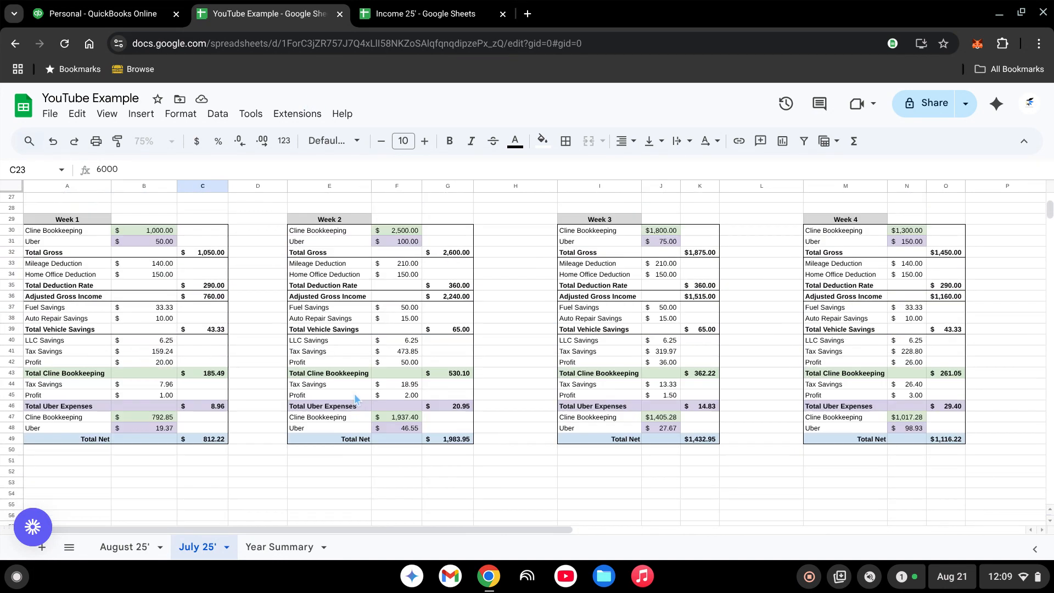
# Step: Return to the Year Summary sheet and review the Yearly Summary and Slugger Agency LLC tables, including Actual, Savings and Difference
pyautogui.click(273, 549)
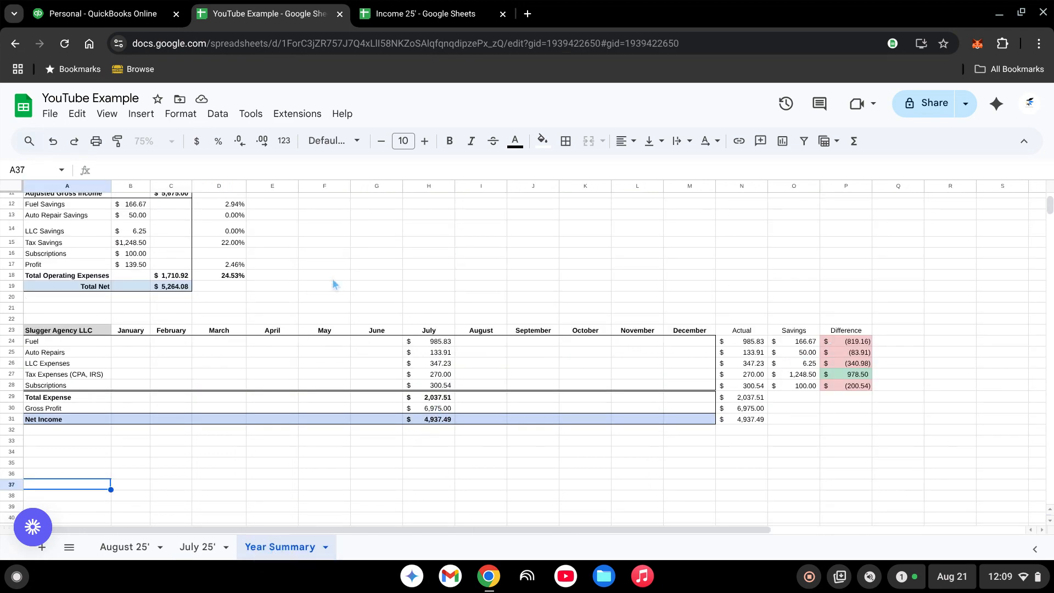
pyautogui.scroll(2, 352, 342)
pyautogui.scroll(2, 352, 342)
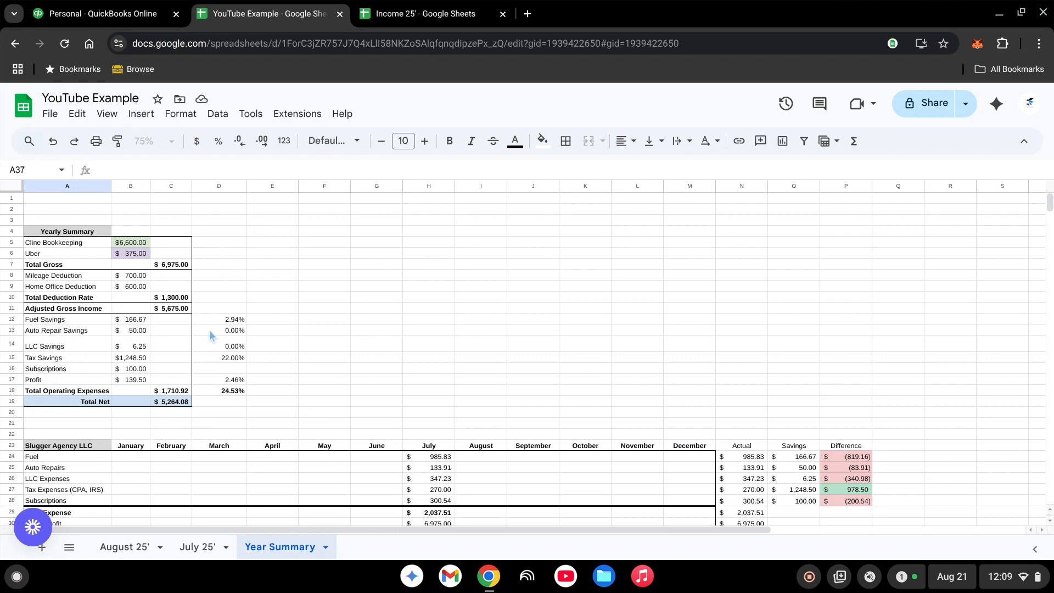
pyautogui.scroll(-2, 331, 284)
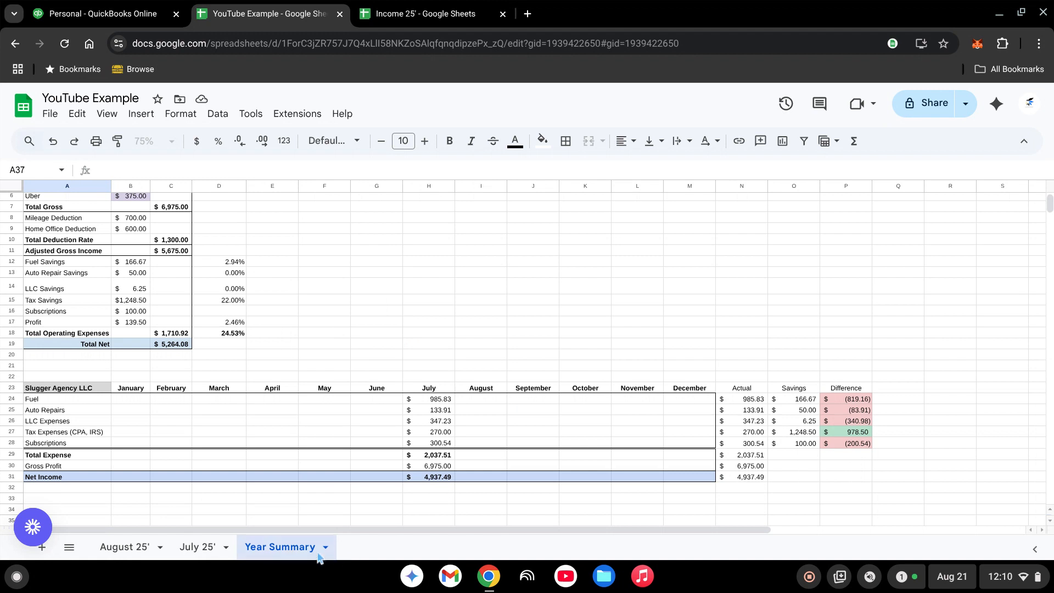
pyautogui.scroll(2, 446, 356)
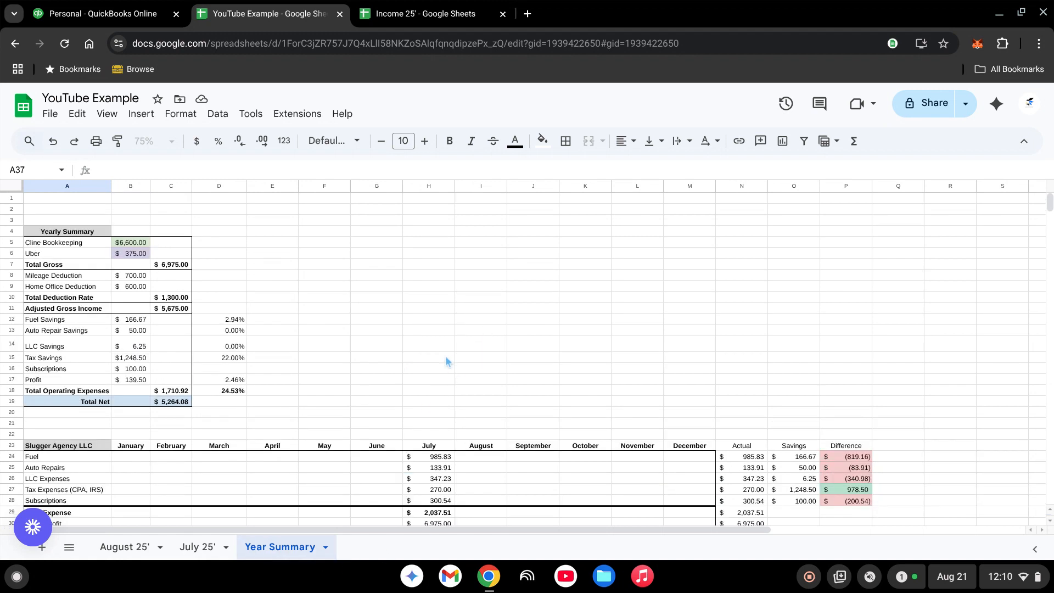
pyautogui.scroll(-4, 474, 309)
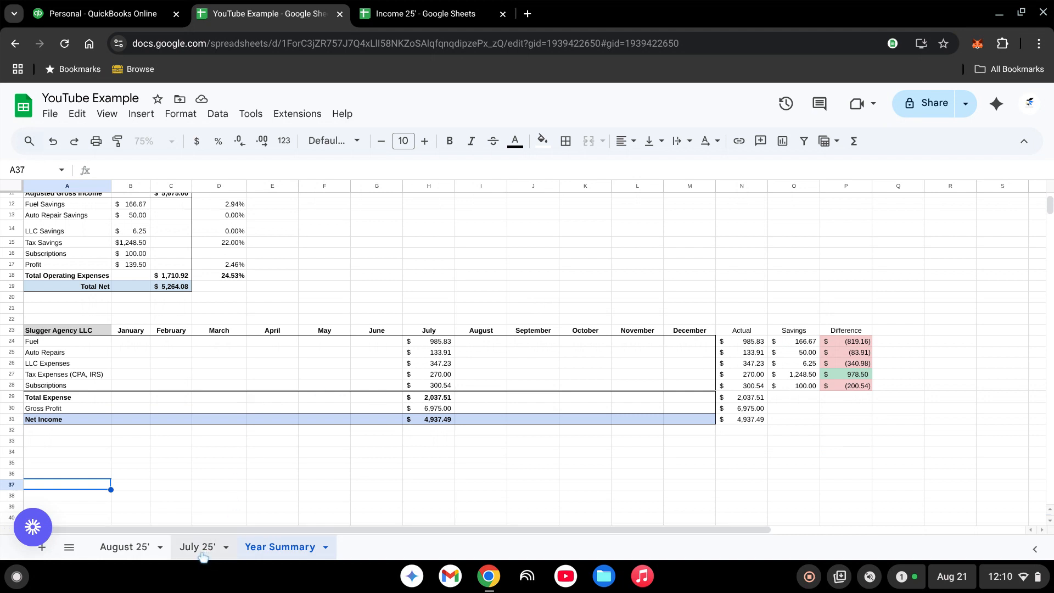
pyautogui.scroll(1, 365, 447)
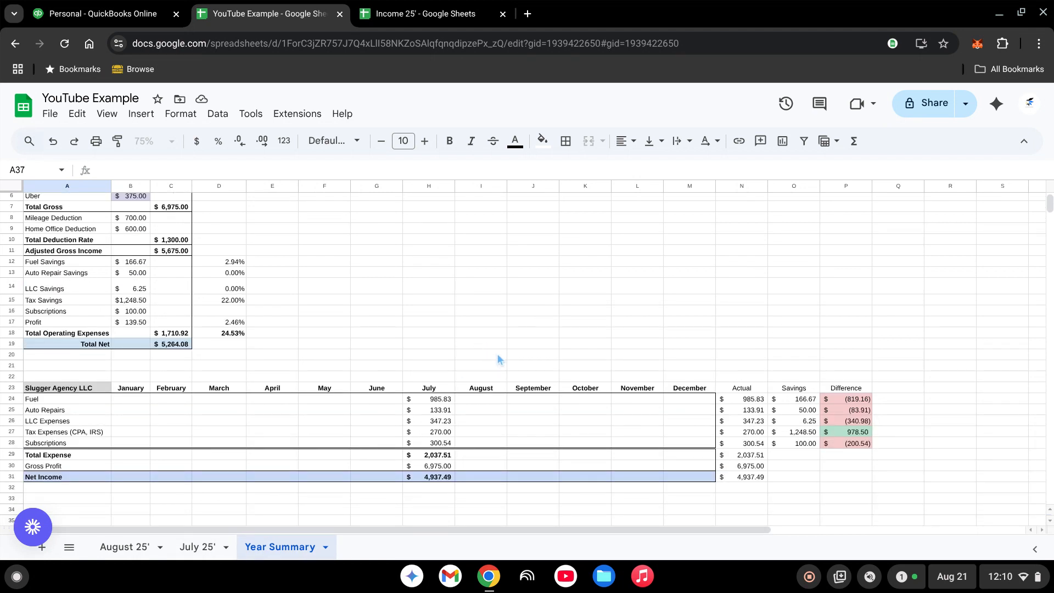
pyautogui.scroll(1, 497, 359)
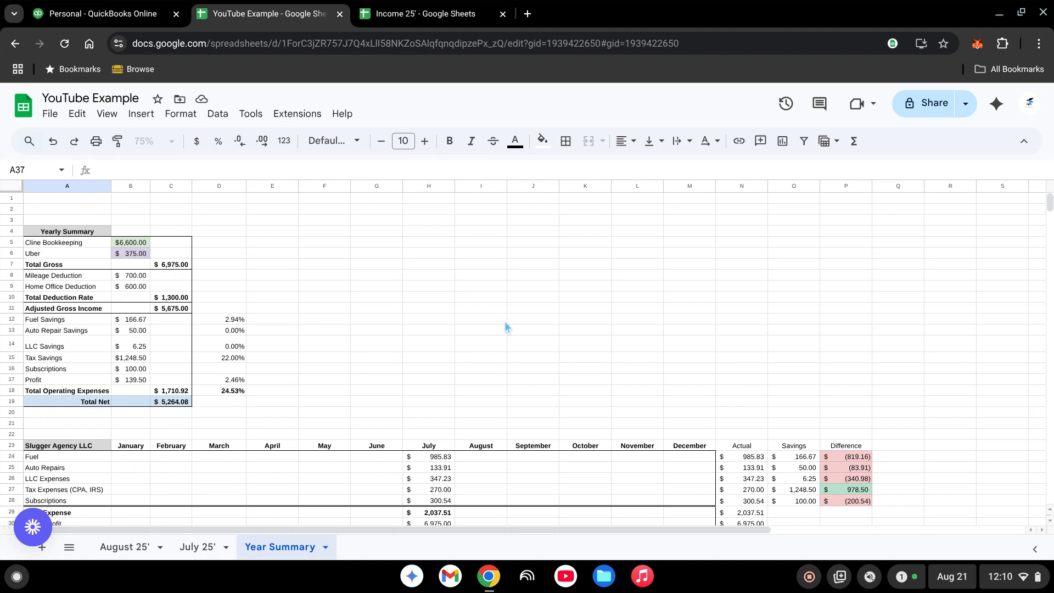
pyautogui.scroll(-1, 325, 328)
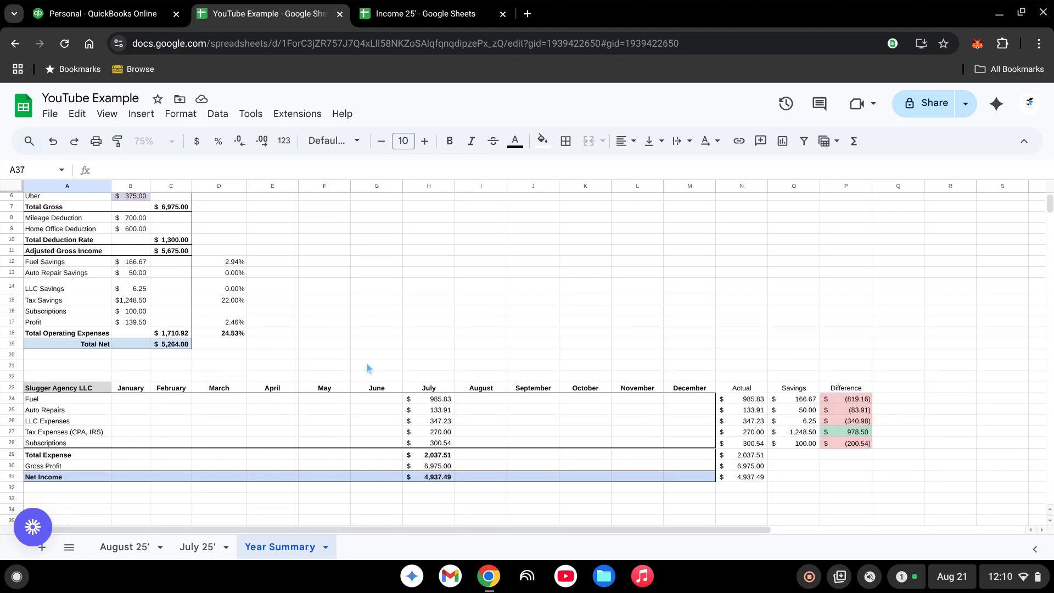
pyautogui.scroll(1, 387, 393)
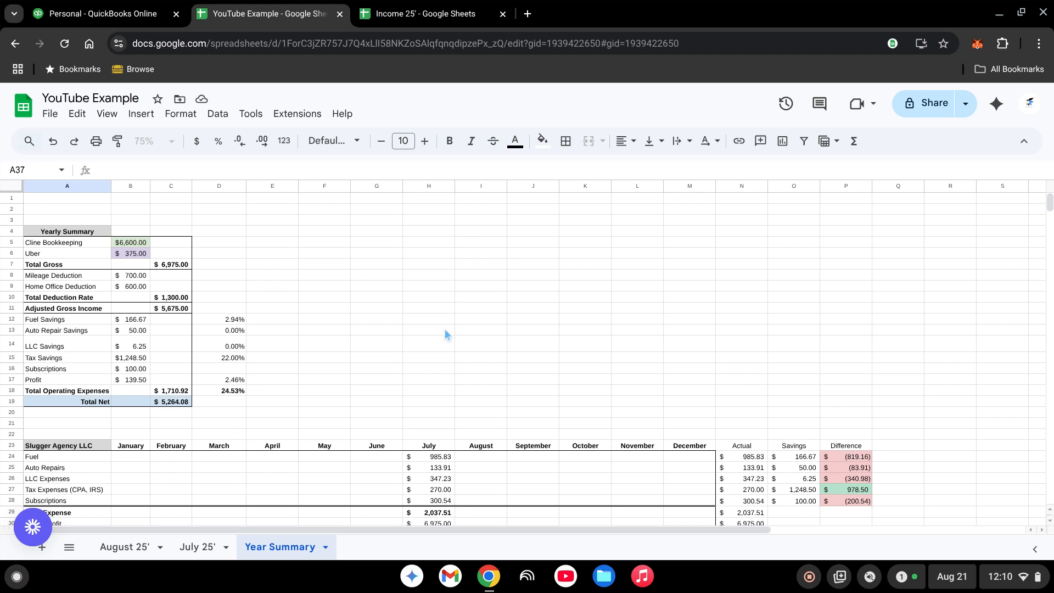
pyautogui.scroll(-1, 445, 334)
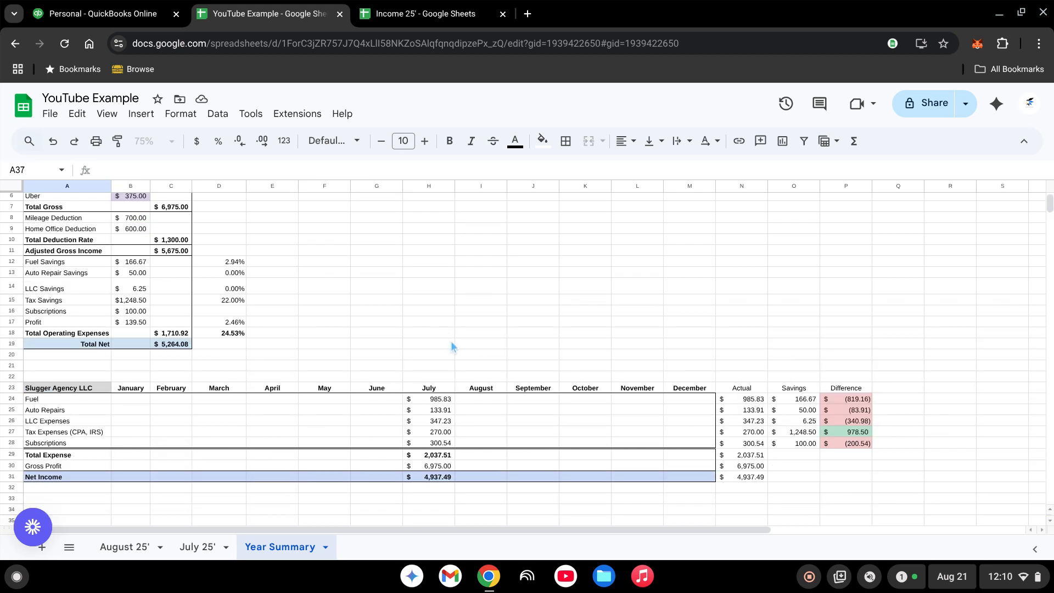